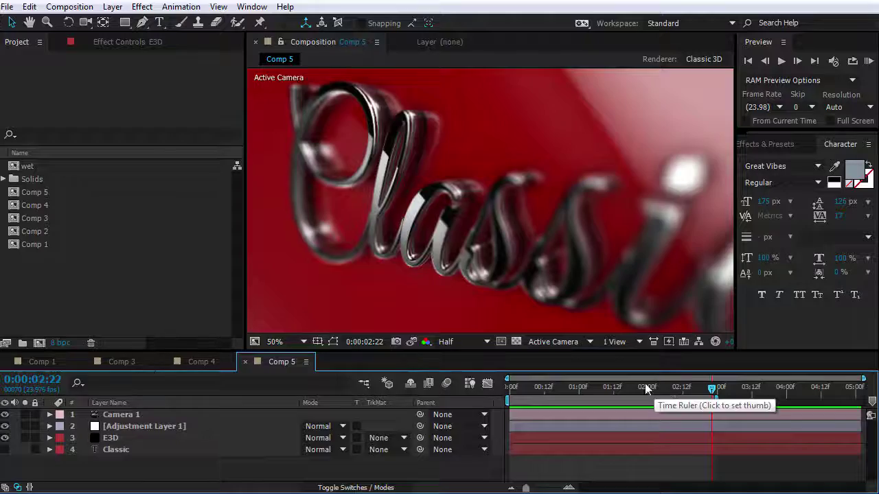
# - Create a new 1280 x 720 composition named E3D
pyautogui.moveTo(645, 386); pyautogui.dragTo(693, 381)
pyautogui.click(138, 281)
pyautogui.click(69, 6)
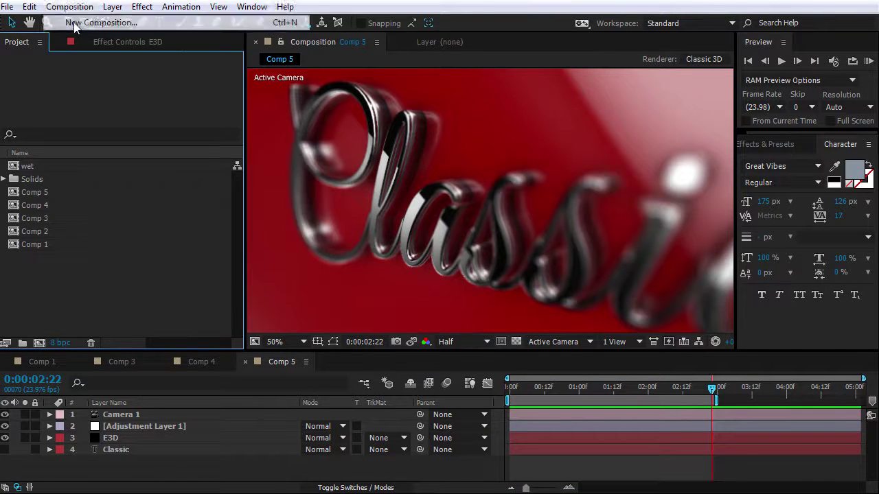
pyautogui.click(79, 24)
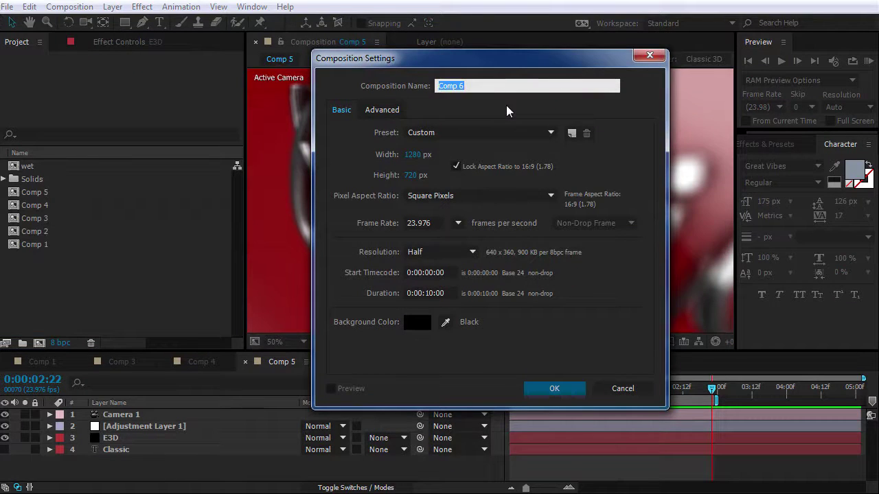
pyautogui.write('E3D')
pyautogui.press('Return')
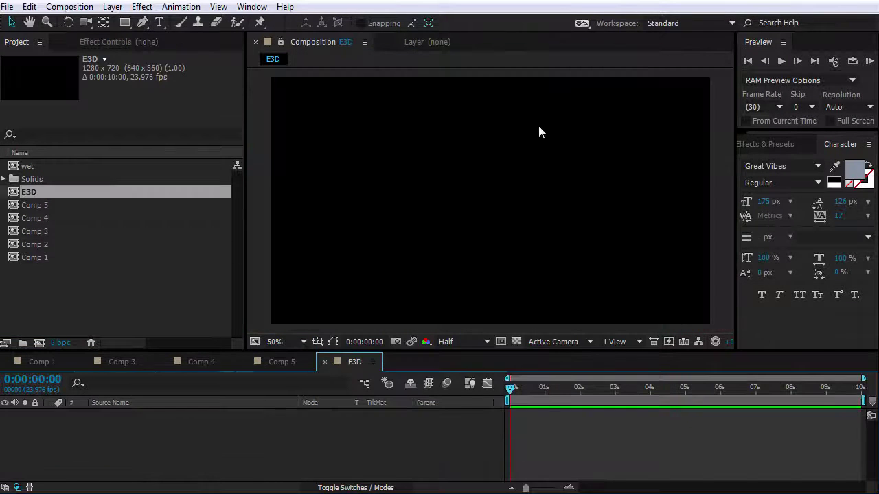
# - Add a black composition-size solid layer named E3D
pyautogui.click(113, 6)
pyautogui.moveTo(309, 22)
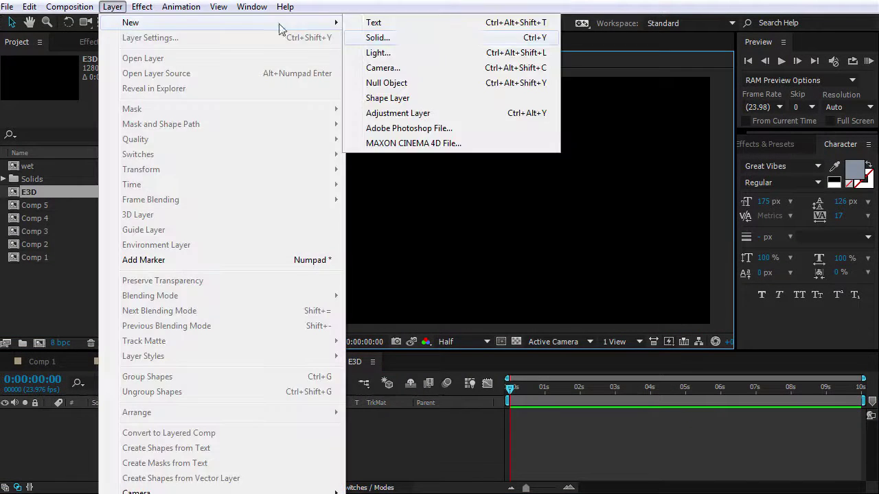
pyautogui.click(385, 39)
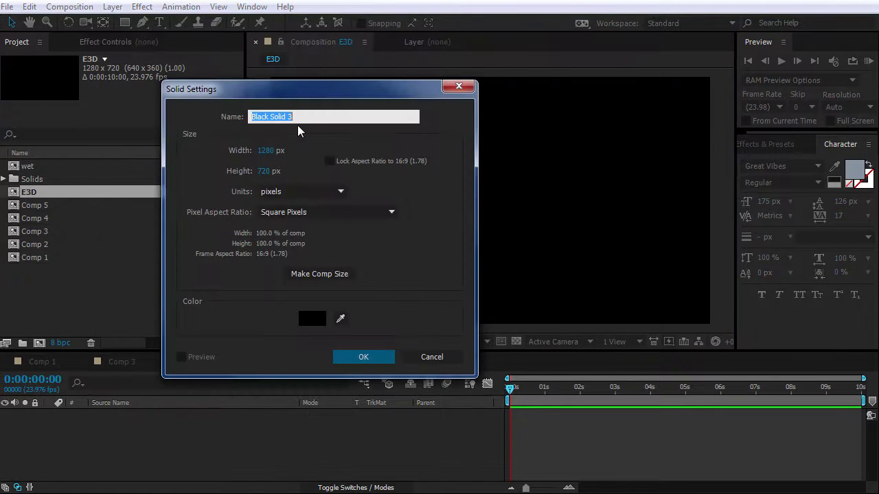
pyautogui.write('E3D')
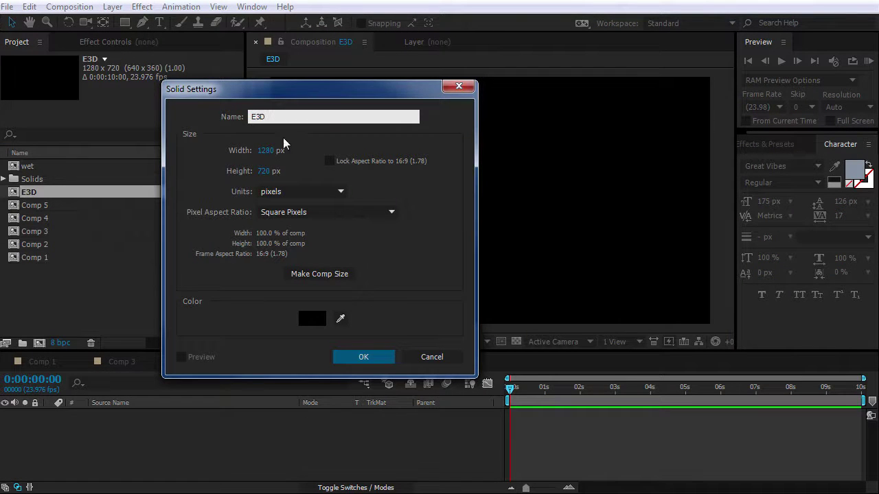
pyautogui.click(363, 357)
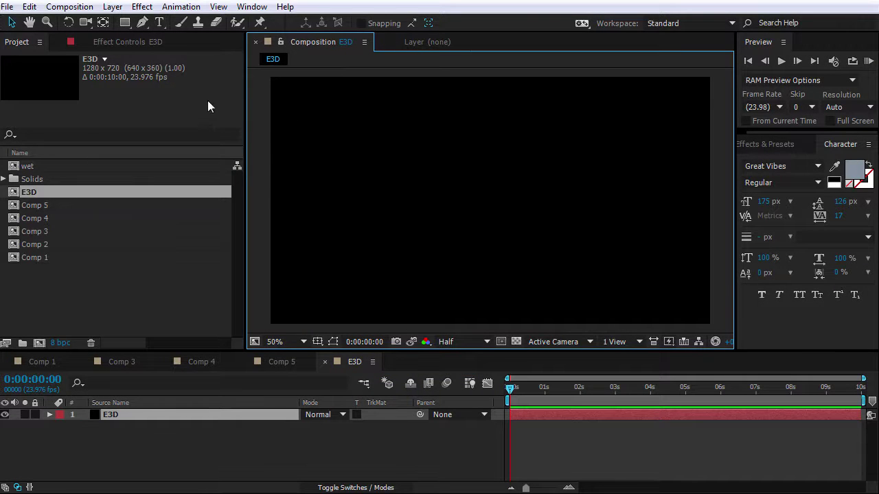
# - Add the text "Classic" in the Great Vibes font and move it near the centre of the frame
pyautogui.click(159, 22)
pyautogui.click(401, 207)
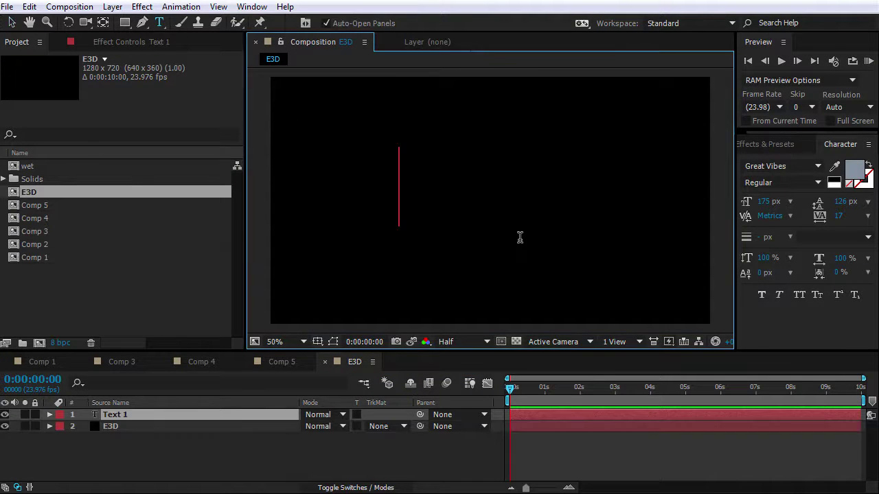
pyautogui.write('Classic')
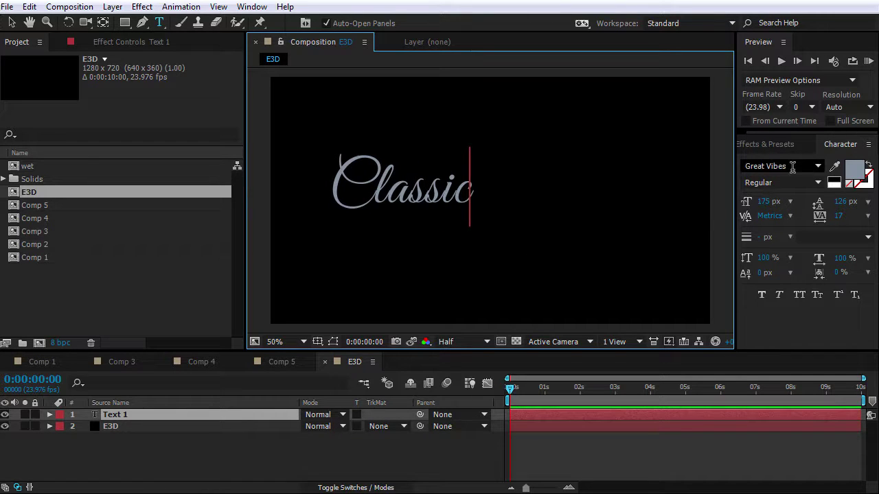
pyautogui.moveTo(333, 185); pyautogui.dragTo(498, 190)
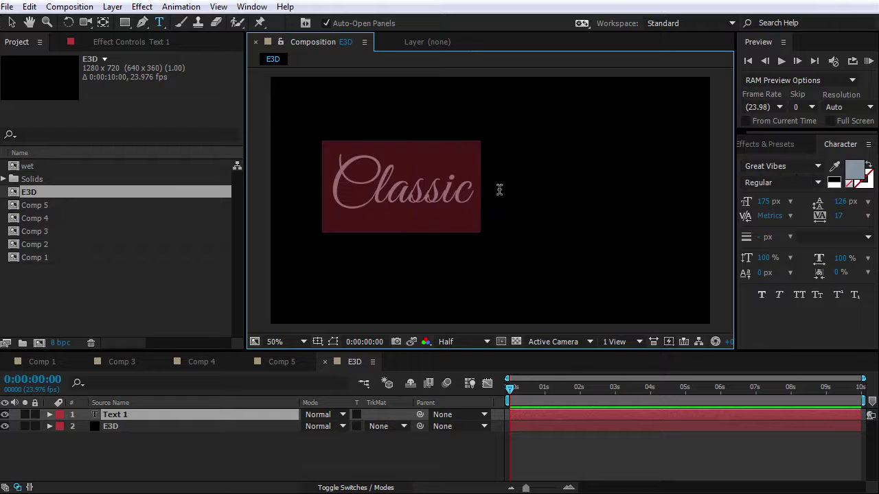
pyautogui.click(12, 23)
pyautogui.moveTo(443, 200); pyautogui.dragTo(540, 210)
# - Set the preview resolution to Full and the Classic text's tracking to 13
pyautogui.scroll(1, 511, 230)
pyautogui.hotkey('ctrl', 'j')
pyautogui.doubleClick(631, 202)
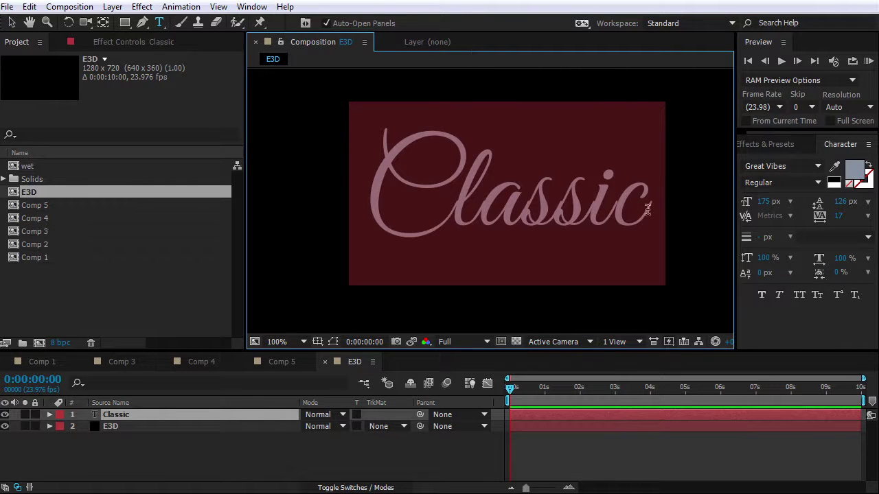
pyautogui.moveTo(841, 218)
pyautogui.mouseDown()
pyautogui.moveTo(850, 214)
pyautogui.moveTo(839, 215)
pyautogui.mouseUp()
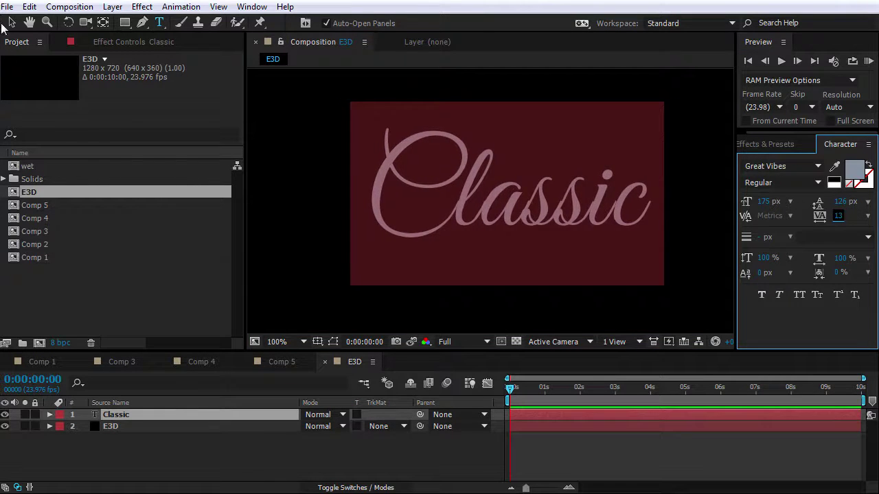
pyautogui.click(11, 23)
pyautogui.press(',')
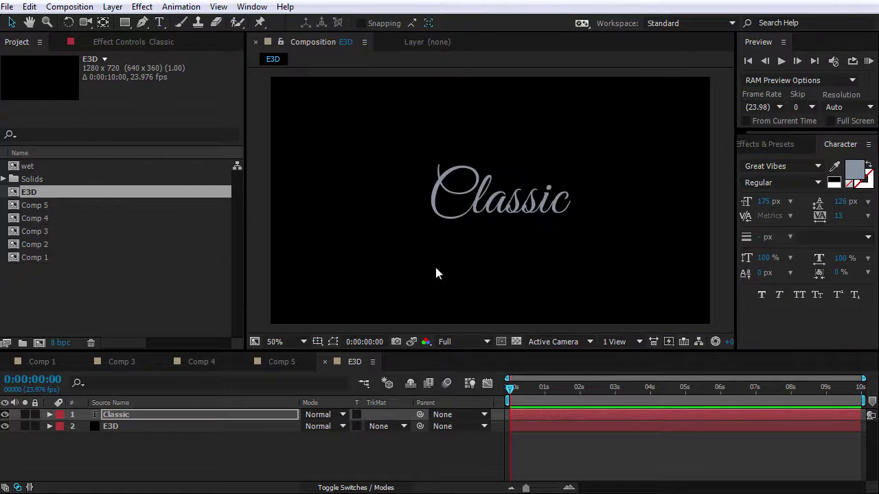
# - Hide the Classic text layer and apply the Video Copilot Element effect to the E3D solid
pyautogui.click(5, 415)
pyautogui.click(110, 426)
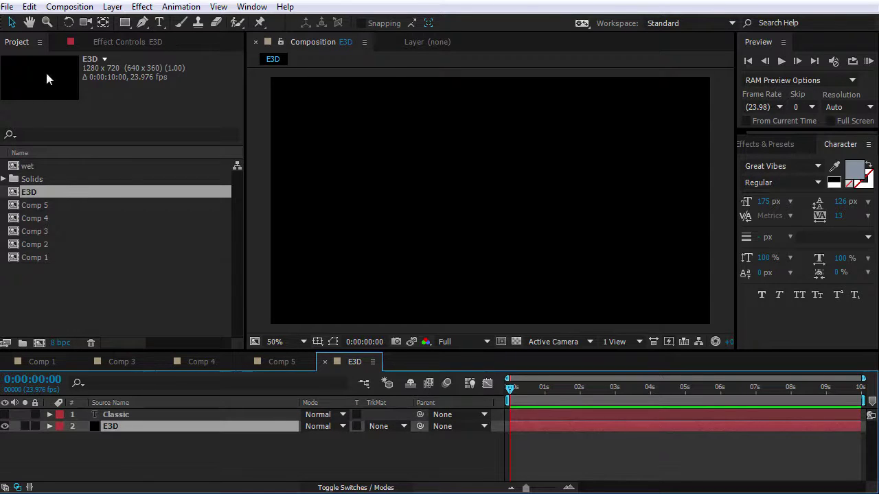
pyautogui.click(87, 47)
pyautogui.click(773, 144)
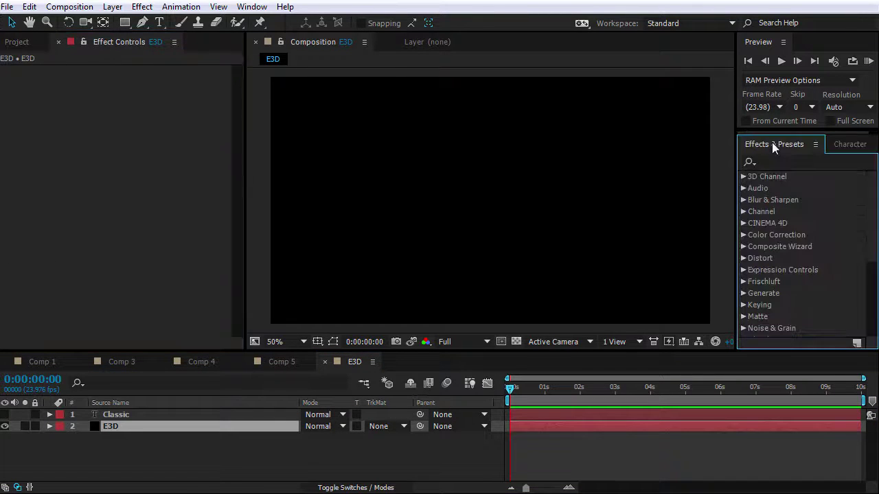
pyautogui.click(783, 160)
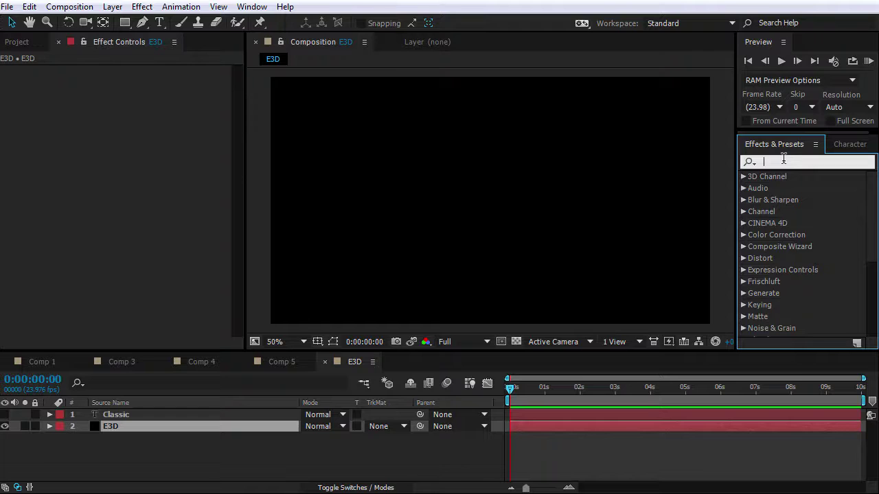
pyautogui.write('element')
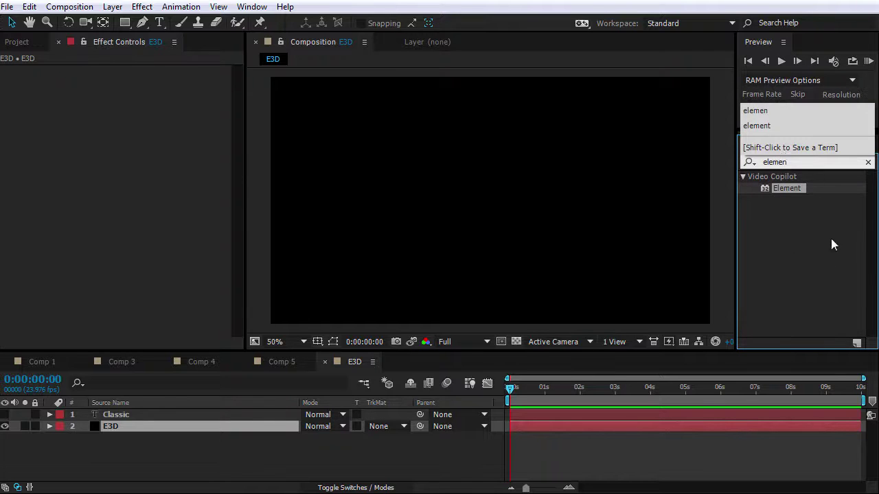
pyautogui.moveTo(786, 188); pyautogui.dragTo(581, 162)
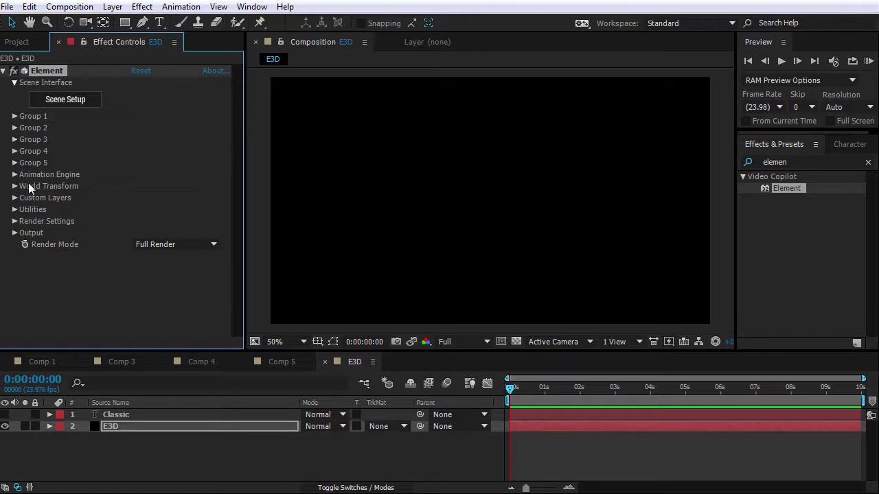
# - Assign the Classic text layer to Path Layer 1 in the Element effect's custom text and masks
pyautogui.click(15, 198)
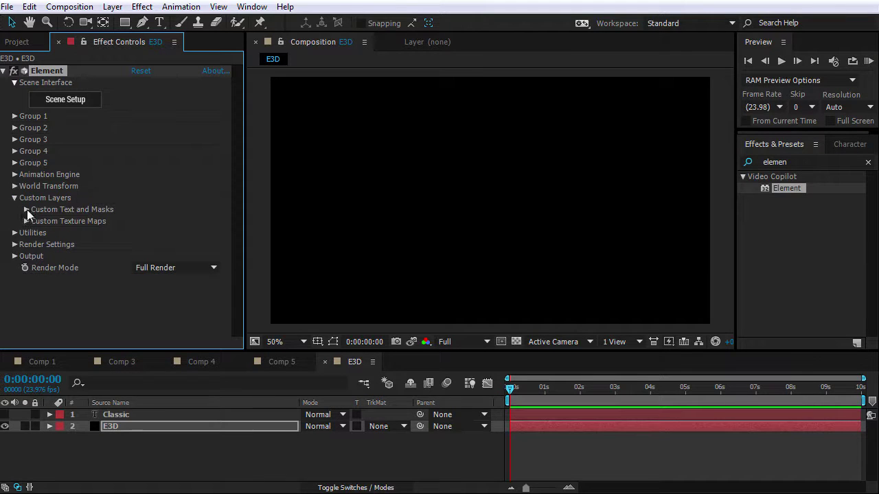
pyautogui.click(25, 209)
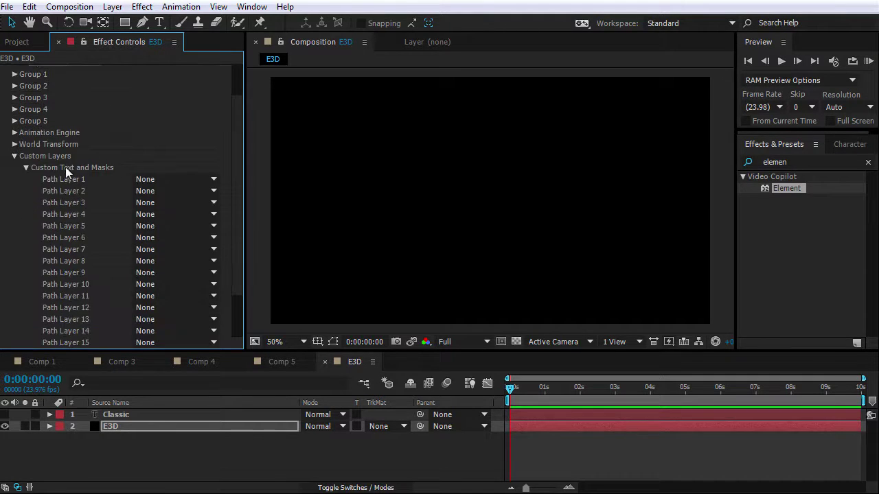
pyautogui.click(173, 177)
pyautogui.click(172, 215)
pyautogui.click(15, 156)
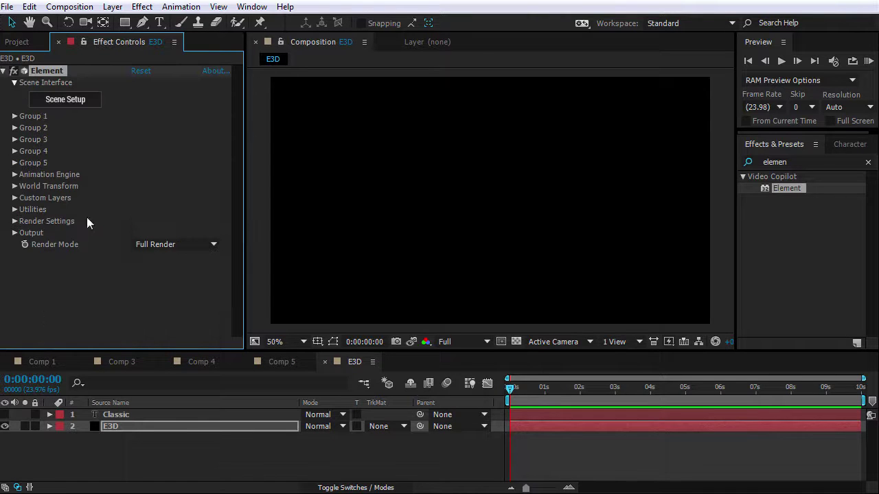
# - Open Element's Scene Setup and extrude the Classic text into a 3D model
pyautogui.click(65, 108)
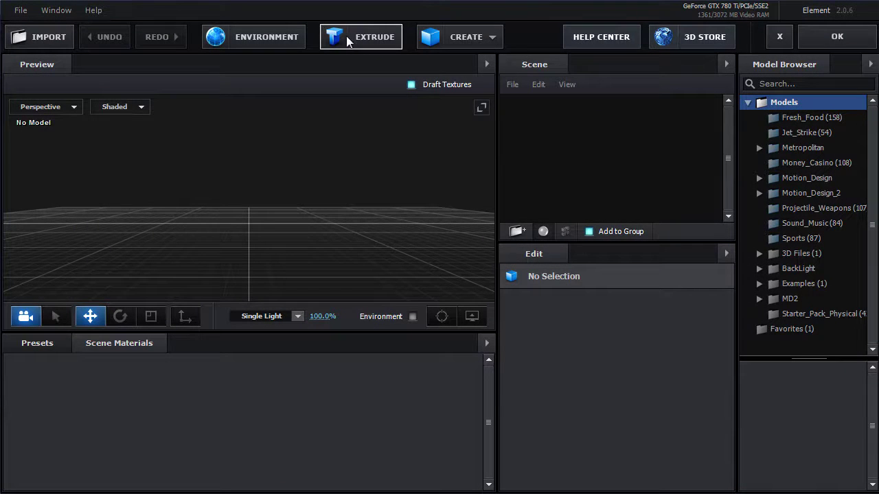
pyautogui.click(364, 40)
pyautogui.moveTo(215, 248); pyautogui.dragTo(234, 268)
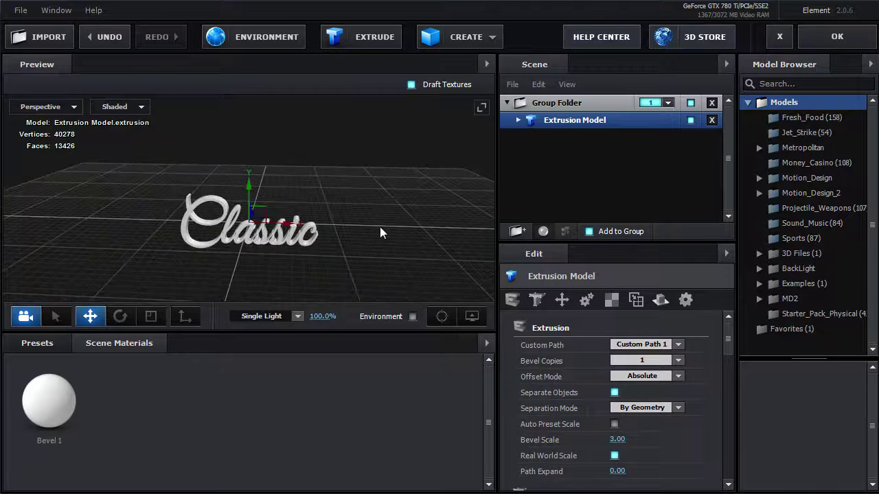
pyautogui.click(627, 347)
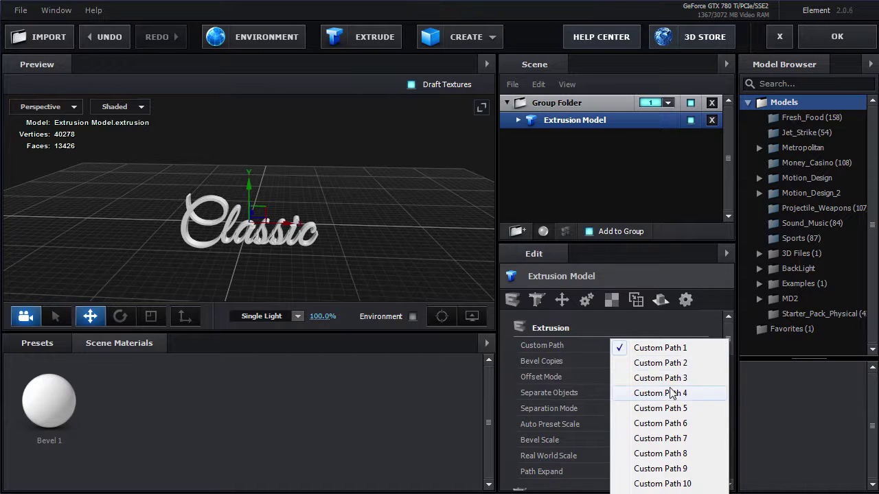
pyautogui.click(631, 335)
pyautogui.moveTo(257, 248); pyautogui.dragTo(206, 222)
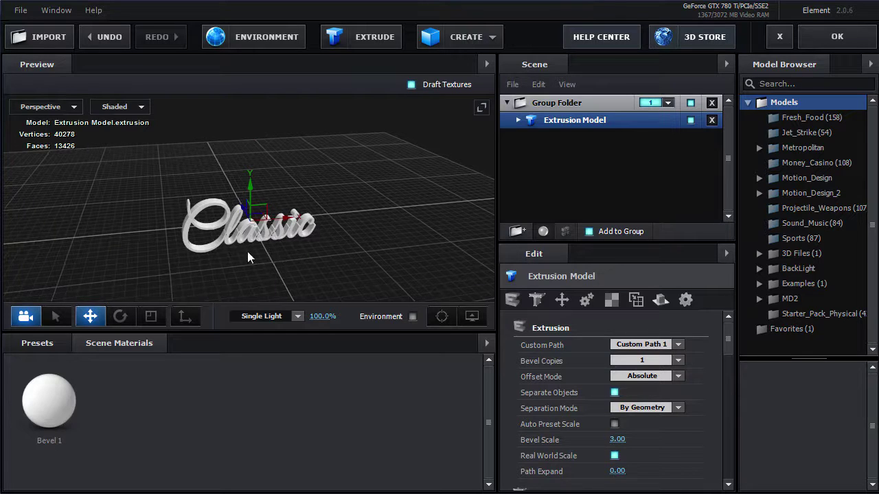
pyautogui.moveTo(251, 240); pyautogui.dragTo(276, 196)
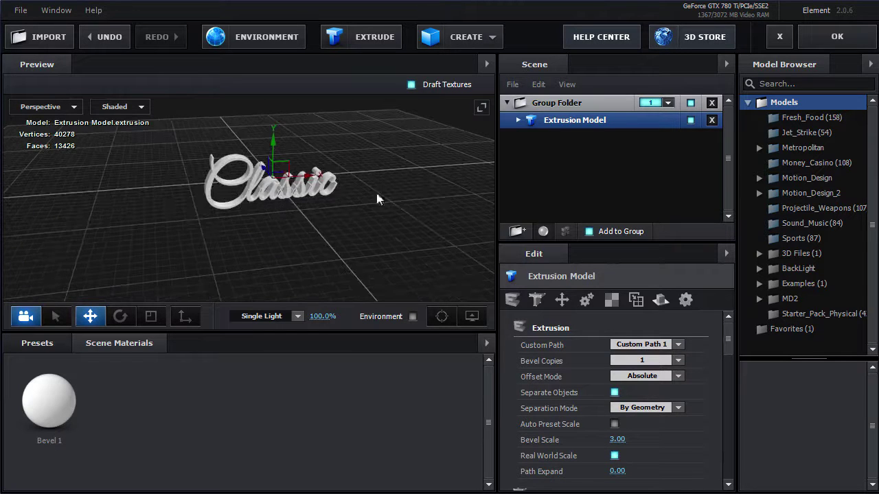
# - Select the extrusion model's Bevel 1 material and bring up its basic settings
pyautogui.click(518, 120)
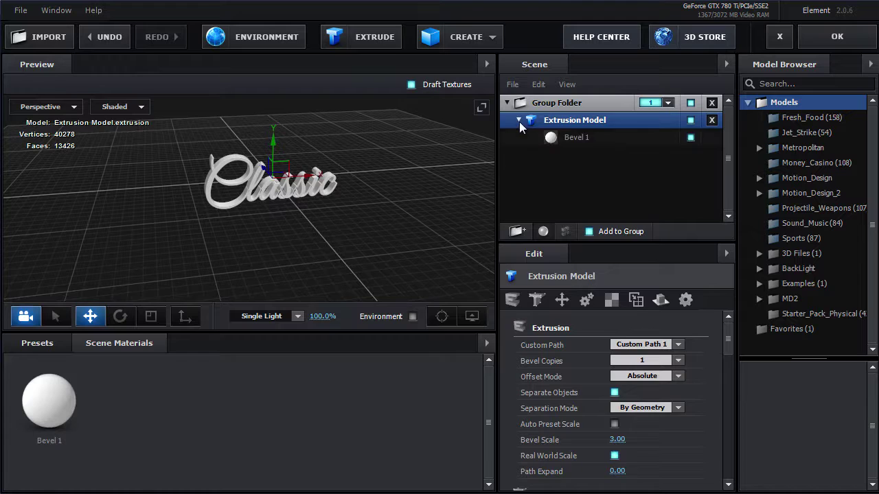
pyautogui.click(577, 138)
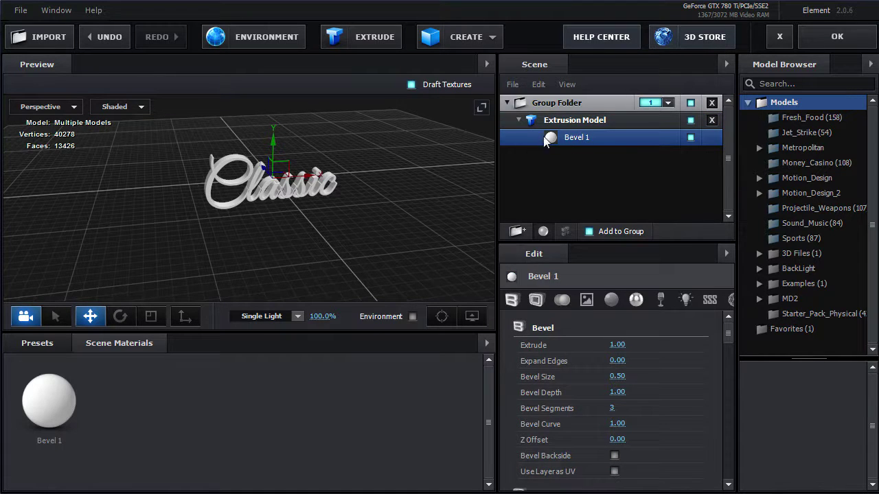
pyautogui.click(611, 300)
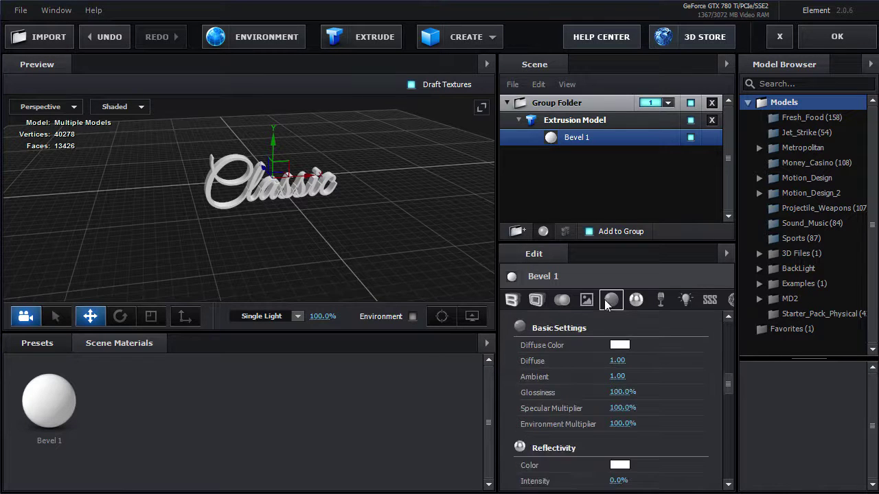
pyautogui.click(620, 345)
pyautogui.click(669, 280)
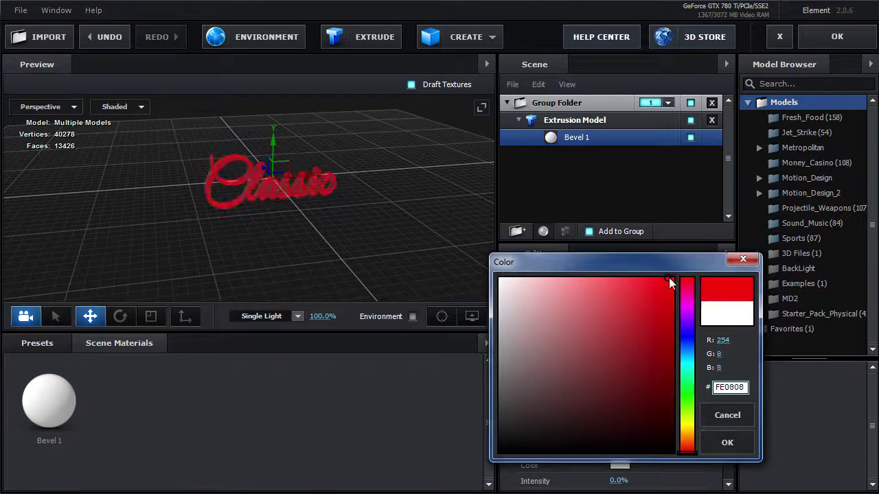
pyautogui.click(727, 415)
pyautogui.moveTo(404, 280); pyautogui.dragTo(312, 253)
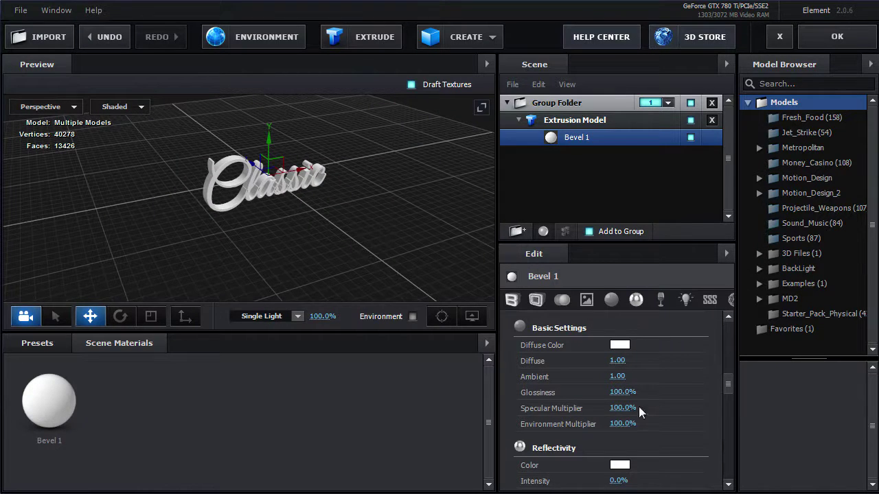
# - Set Bevel 1's diffuse color to black and its reflectivity intensity to 100%
pyautogui.click(607, 345)
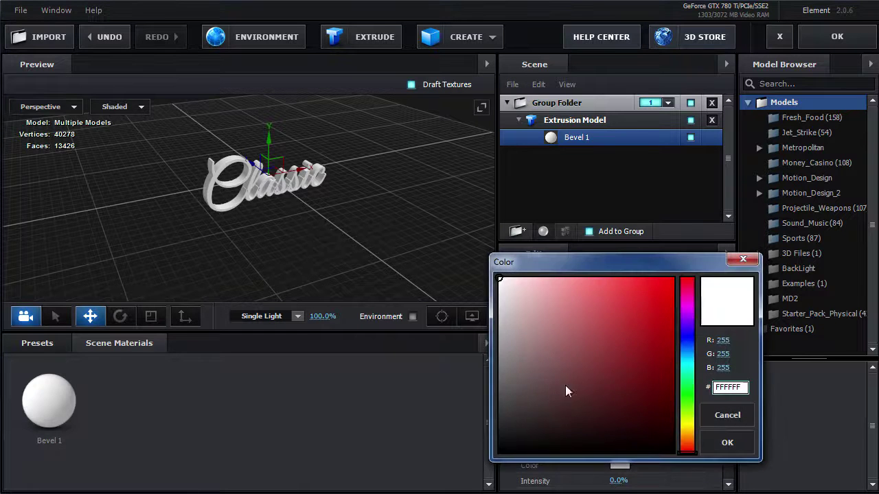
pyautogui.moveTo(557, 392); pyautogui.dragTo(443, 484)
pyautogui.click(727, 444)
pyautogui.scroll(-1, 680, 413)
pyautogui.moveTo(614, 434); pyautogui.dragTo(694, 432)
pyautogui.moveTo(308, 231); pyautogui.dragTo(351, 210)
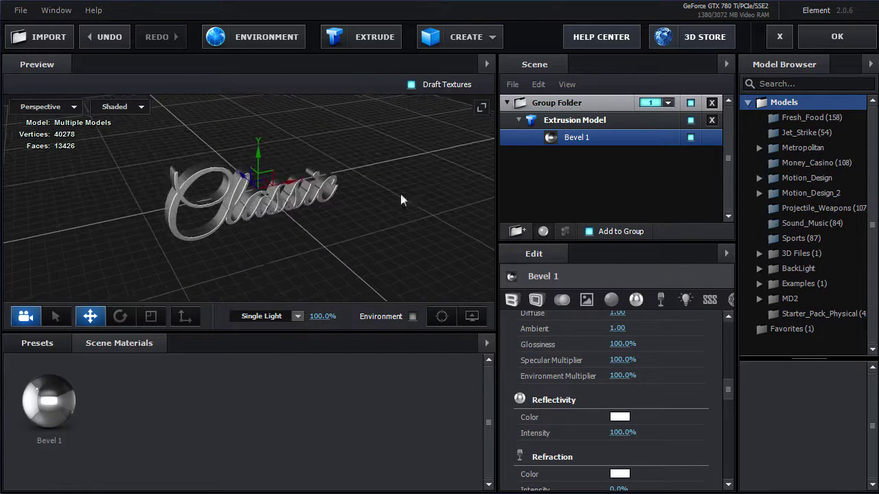
# - Hide the grid in the 3D preview
pyautogui.click(472, 316)
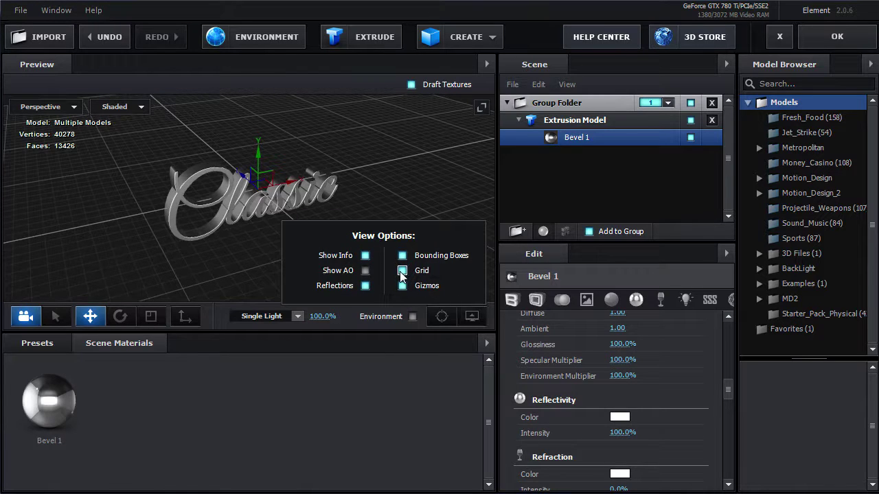
pyautogui.click(403, 271)
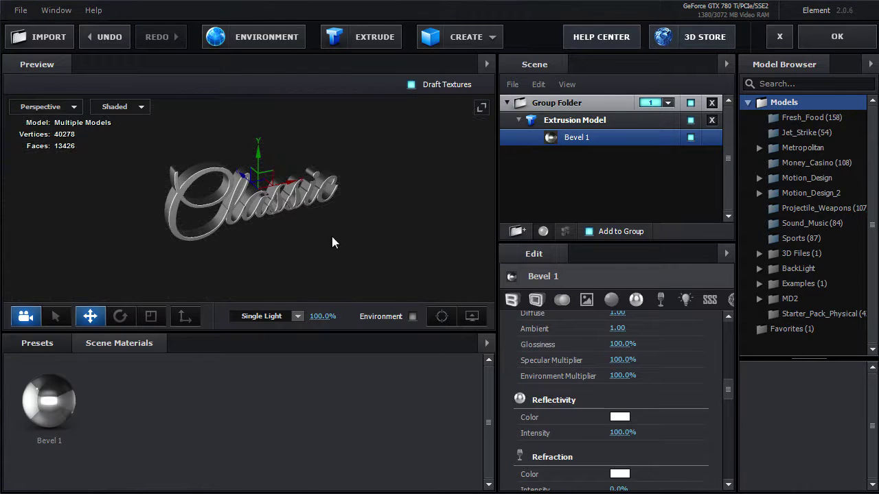
# - Set the Extrude value of the Bevel 1 material to 0.64
pyautogui.scroll(5, 277, 202)
pyautogui.moveTo(299, 250); pyautogui.dragTo(295, 175)
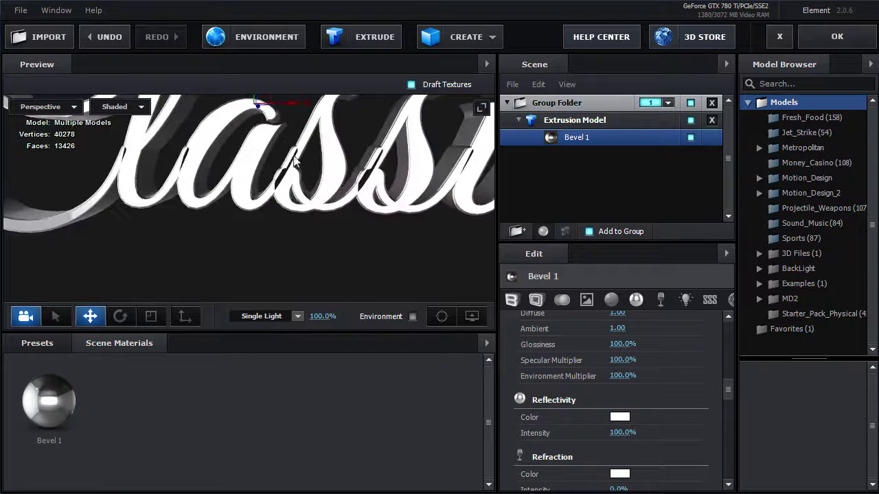
pyautogui.click(511, 302)
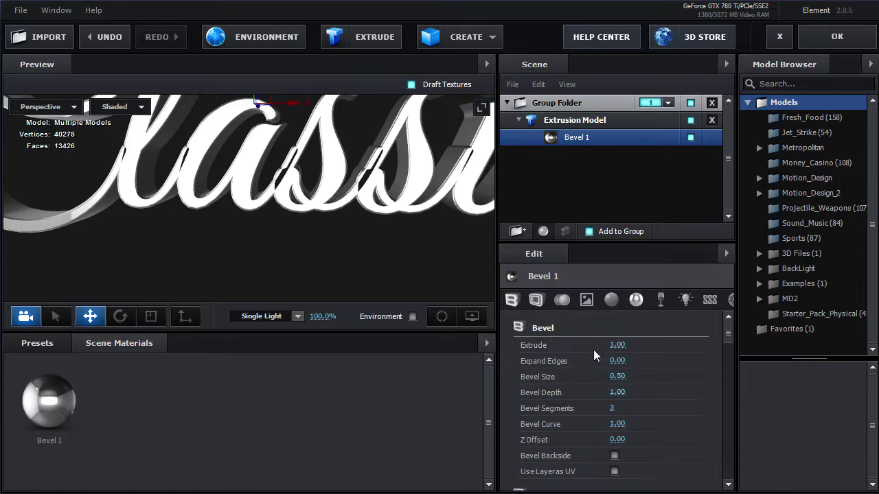
pyautogui.moveTo(322, 209); pyautogui.dragTo(272, 250)
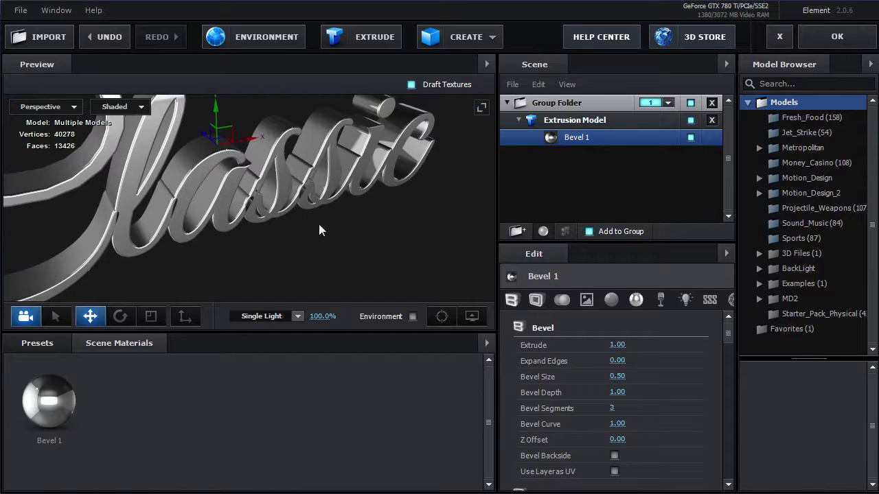
pyautogui.moveTo(206, 206); pyautogui.dragTo(232, 240)
pyautogui.moveTo(617, 345); pyautogui.dragTo(591, 343)
pyautogui.moveTo(373, 263); pyautogui.dragTo(330, 243)
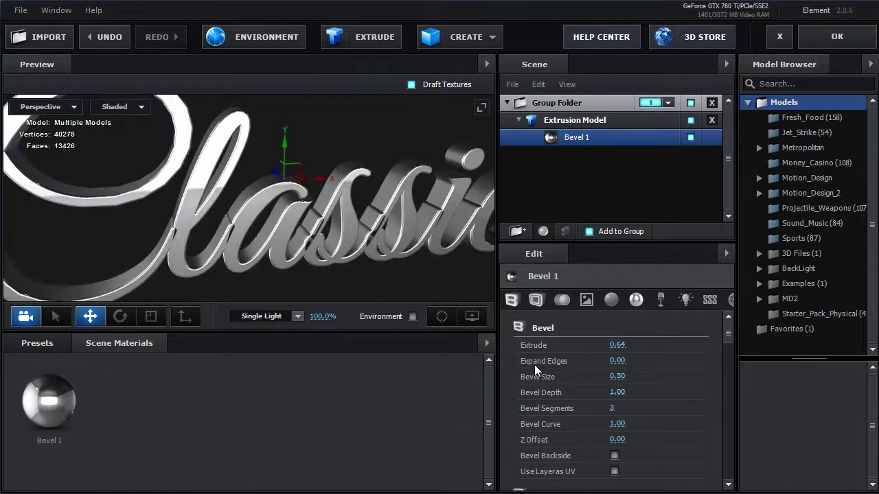
# - Thin the lettering by setting Bevel 1's Expand Edges to -0.50
pyautogui.moveTo(617, 361); pyautogui.dragTo(583, 363)
pyautogui.moveTo(382, 251); pyautogui.dragTo(316, 208)
pyautogui.scroll(3, 316, 208)
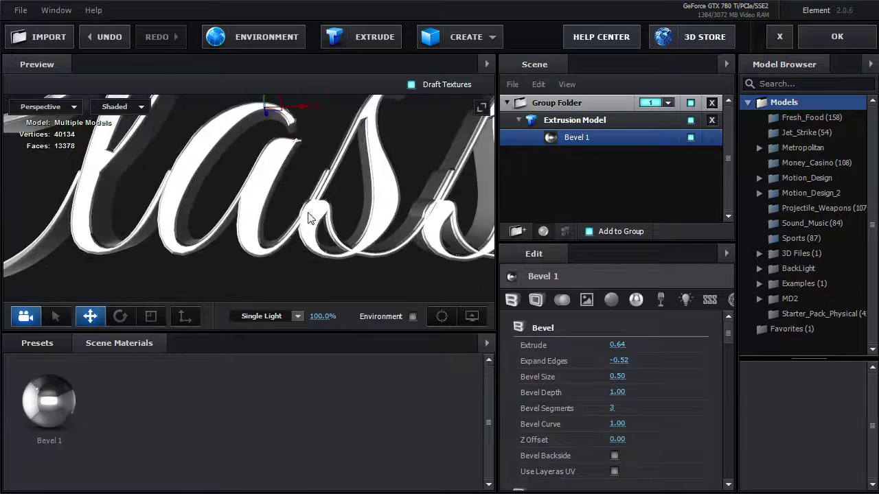
pyautogui.moveTo(622, 360); pyautogui.dragTo(598, 368)
pyautogui.moveTo(378, 235); pyautogui.dragTo(246, 174)
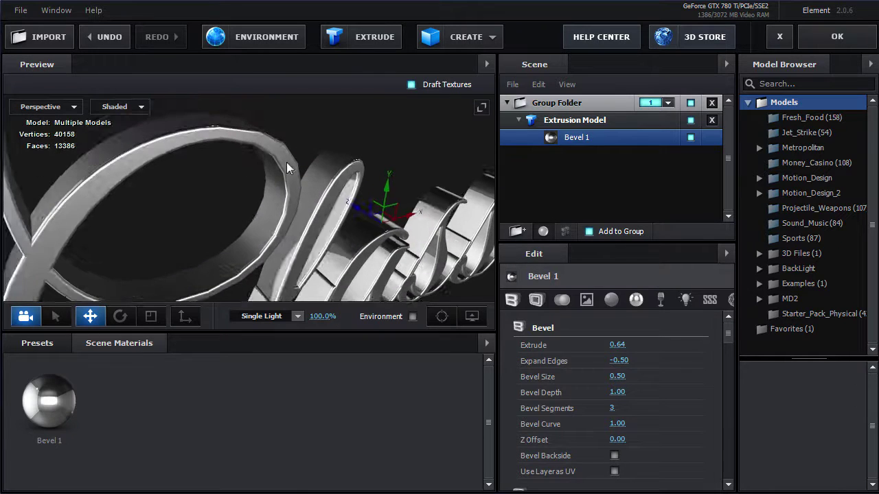
# - Smooth the curves of the extrusion model by setting its tesselation Path Resolution to Ultra
pyautogui.moveTo(281, 264); pyautogui.dragTo(252, 195)
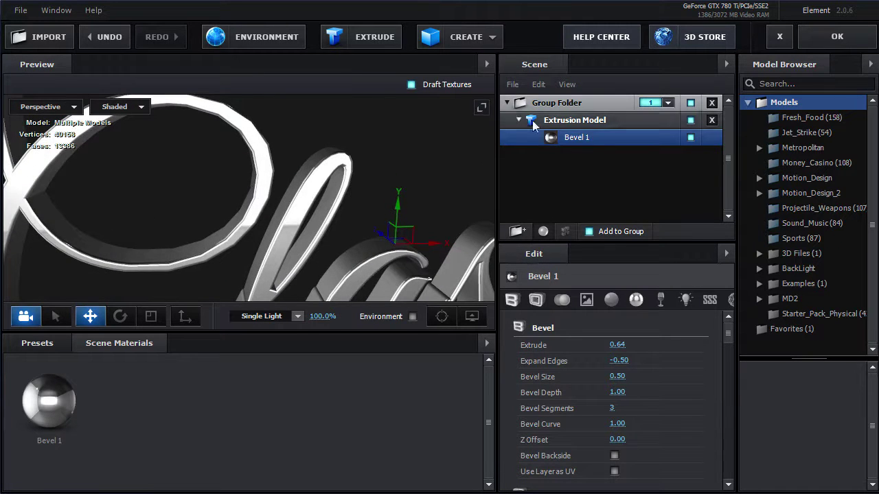
pyautogui.click(578, 121)
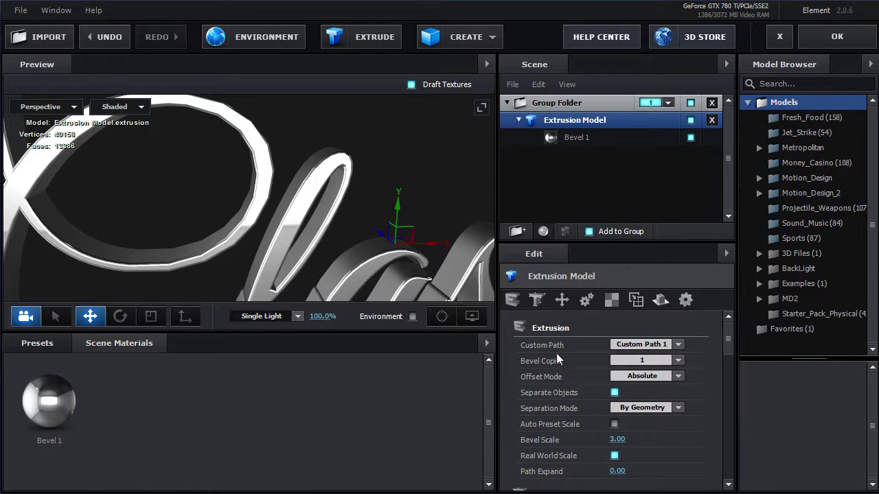
pyautogui.scroll(-2, 565, 412)
pyautogui.scroll(-4, 596, 435)
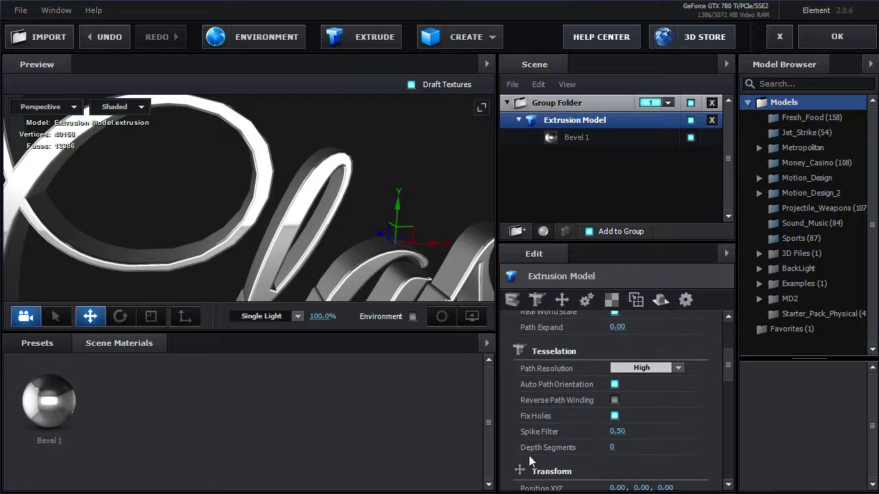
pyautogui.click(651, 368)
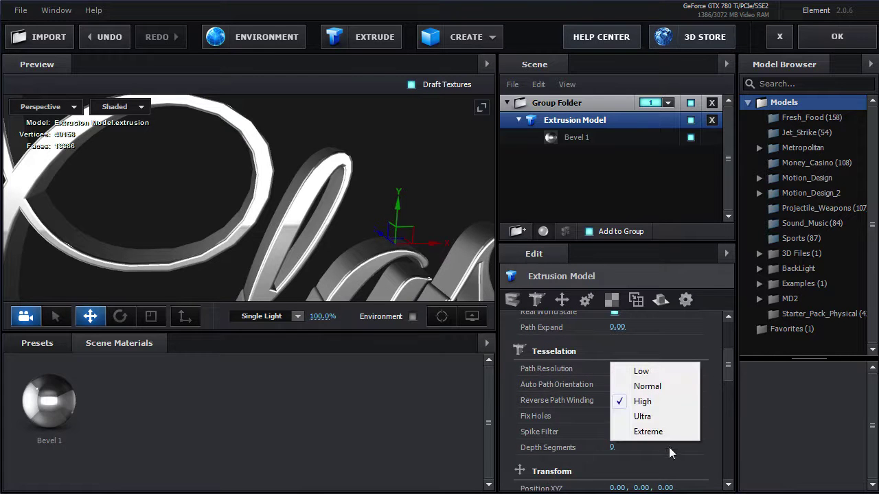
pyautogui.click(640, 417)
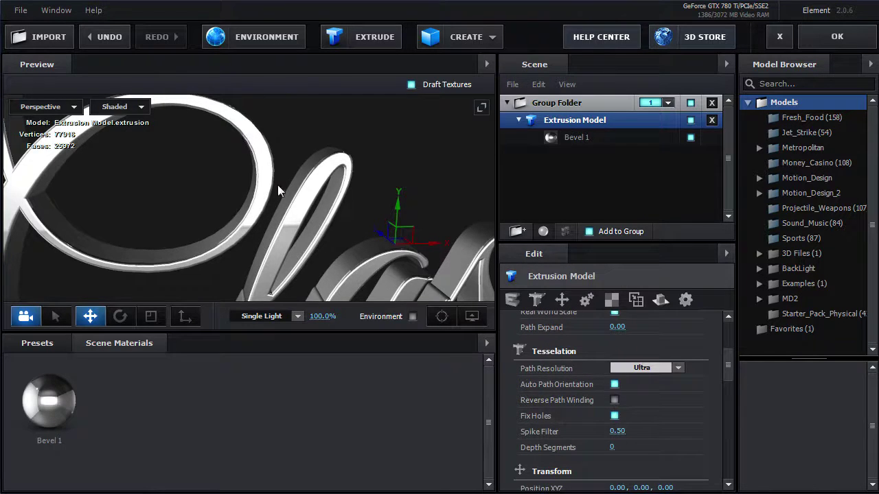
# - Compare the extrusion model's Normal, High and Ultra path resolutions in wireframe display, ending on Ultra
pyautogui.moveTo(277, 196); pyautogui.dragTo(201, 145)
pyautogui.click(118, 107)
pyautogui.click(131, 121)
pyautogui.click(644, 368)
pyautogui.click(640, 383)
pyautogui.moveTo(264, 212); pyautogui.dragTo(274, 205)
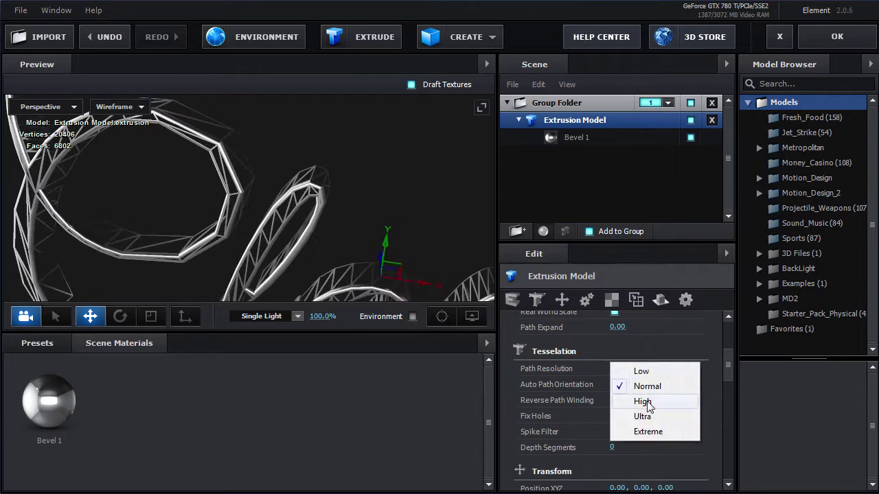
pyautogui.click(647, 406)
pyautogui.click(643, 368)
pyautogui.click(642, 416)
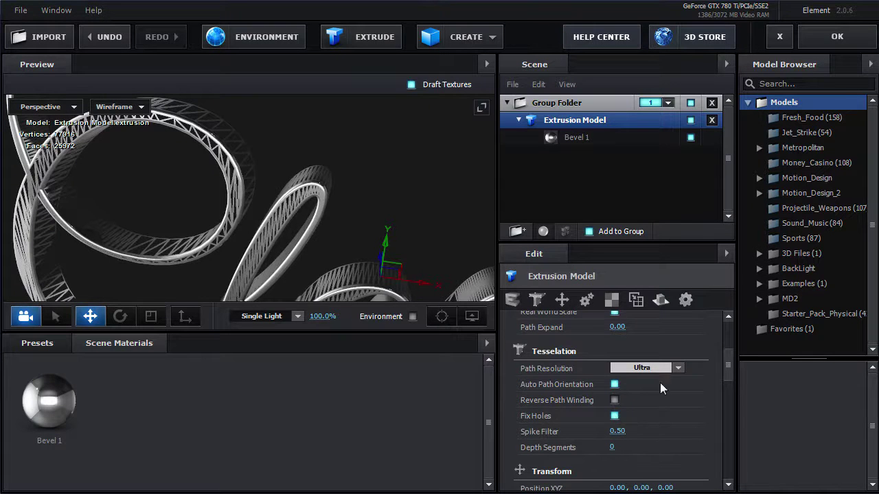
pyautogui.moveTo(244, 189); pyautogui.dragTo(257, 161)
pyautogui.scroll(-3, 288, 199)
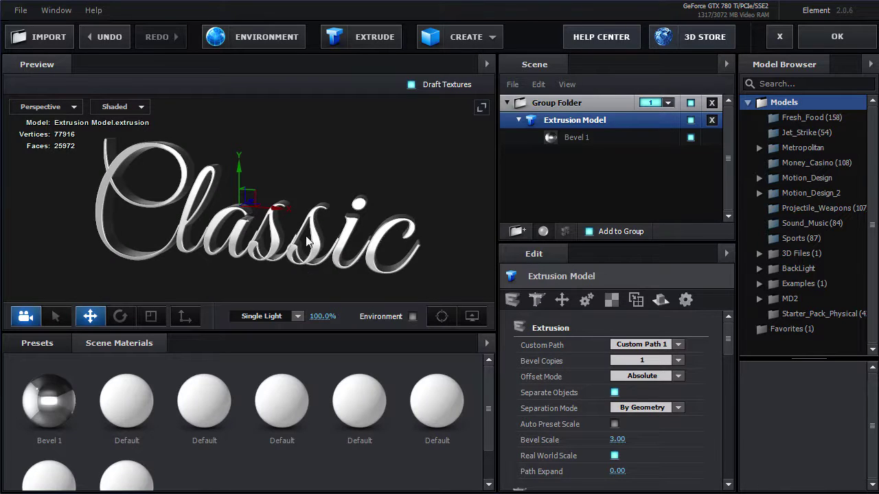
# - Create a plane model in the scene alongside the Classic text
pyautogui.moveTo(306, 249); pyautogui.dragTo(302, 246)
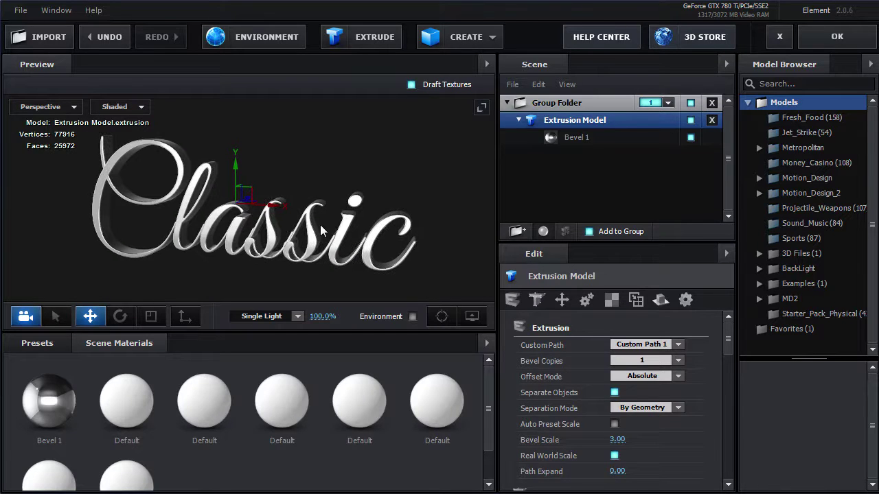
pyautogui.click(464, 37)
pyautogui.click(643, 71)
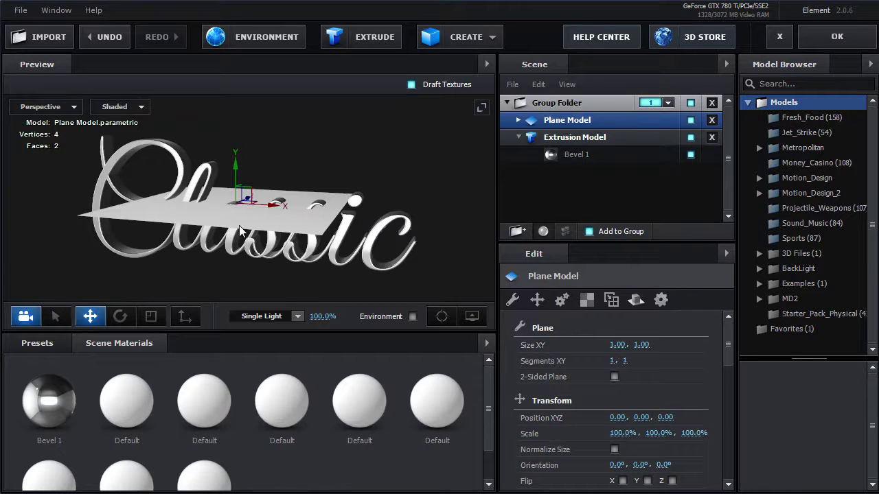
# - Set the diffuse color of the plane's Default material to a deep red
pyautogui.click(518, 120)
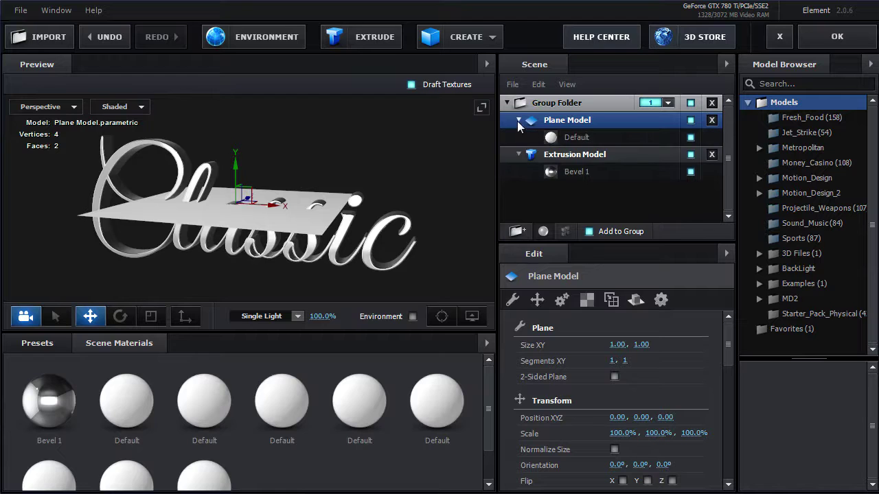
pyautogui.click(574, 137)
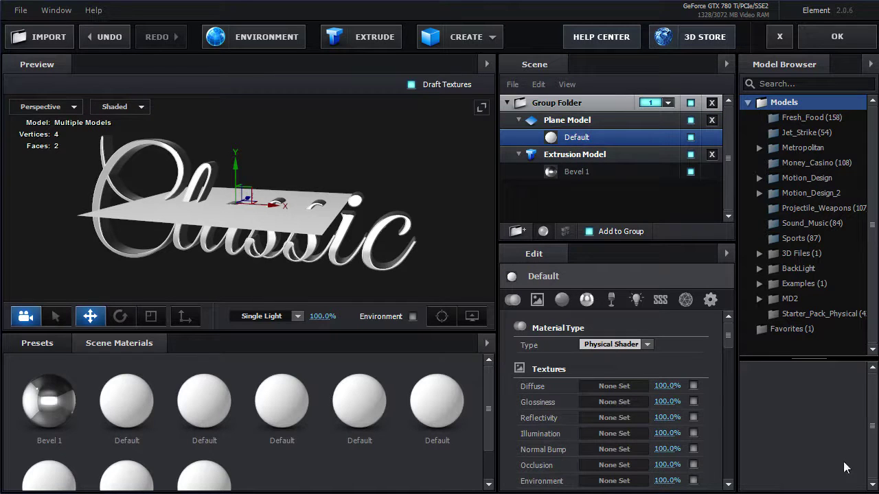
pyautogui.moveTo(728, 337); pyautogui.dragTo(729, 350)
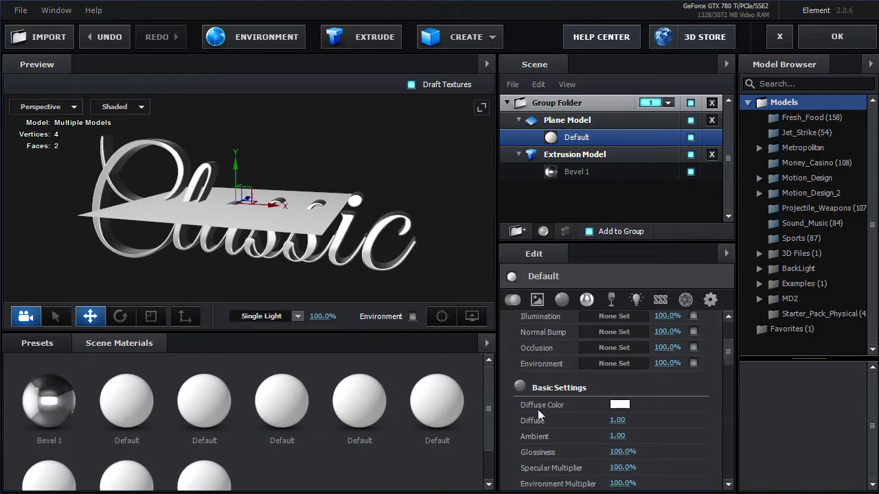
pyautogui.click(618, 405)
pyautogui.moveTo(622, 316); pyautogui.dragTo(579, 237)
pyautogui.click(632, 252)
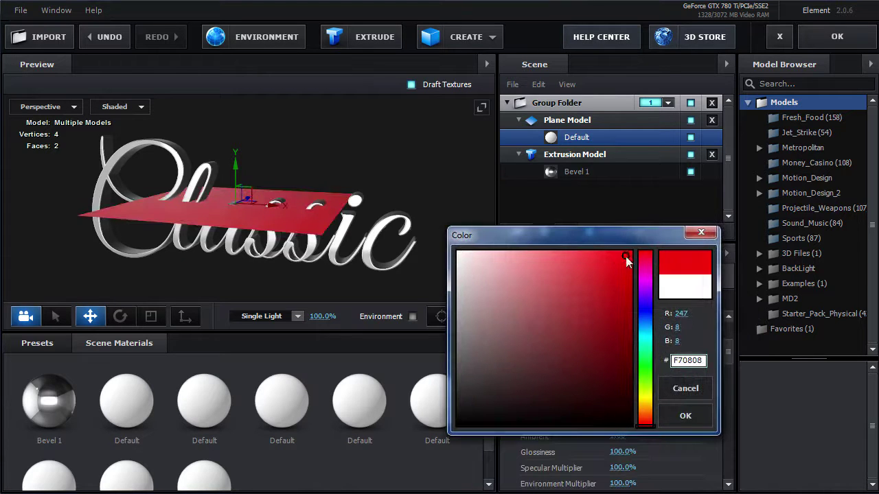
pyautogui.click(622, 309)
pyautogui.click(685, 416)
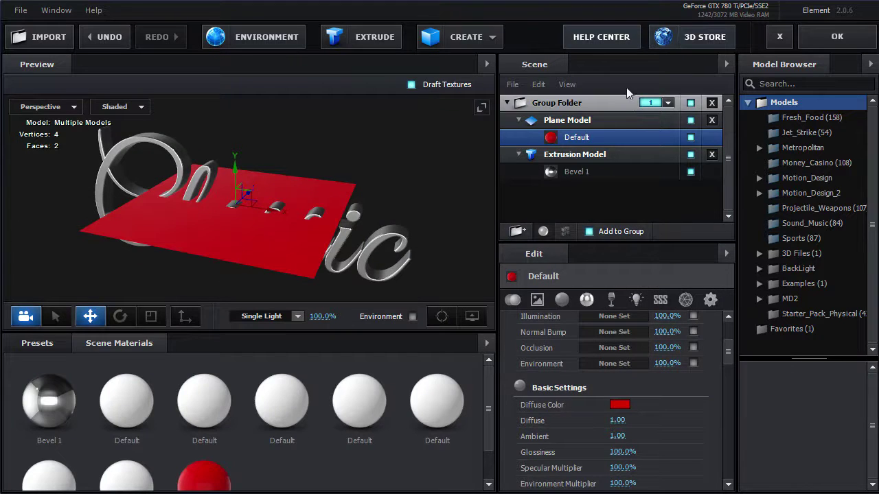
# - Rotate the plane upright to an X orientation of 270° and move it behind the text to a Z position of 0.03
pyautogui.press('e')
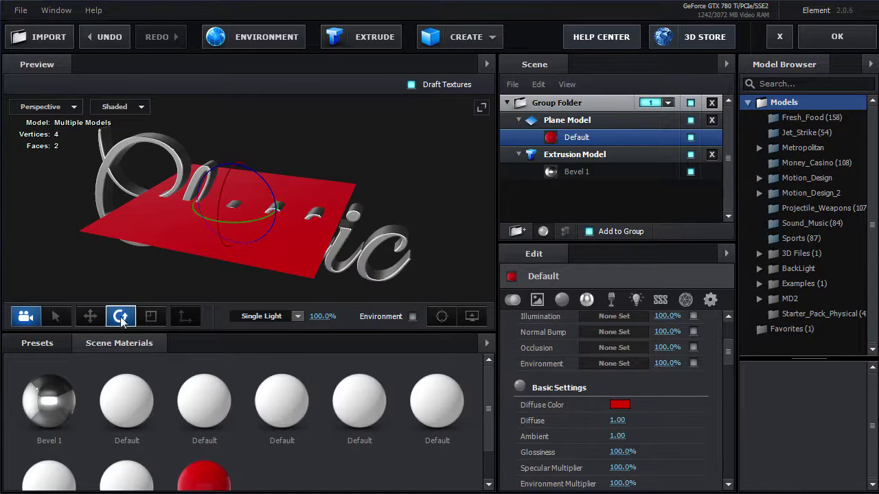
pyautogui.moveTo(313, 261); pyautogui.dragTo(295, 226)
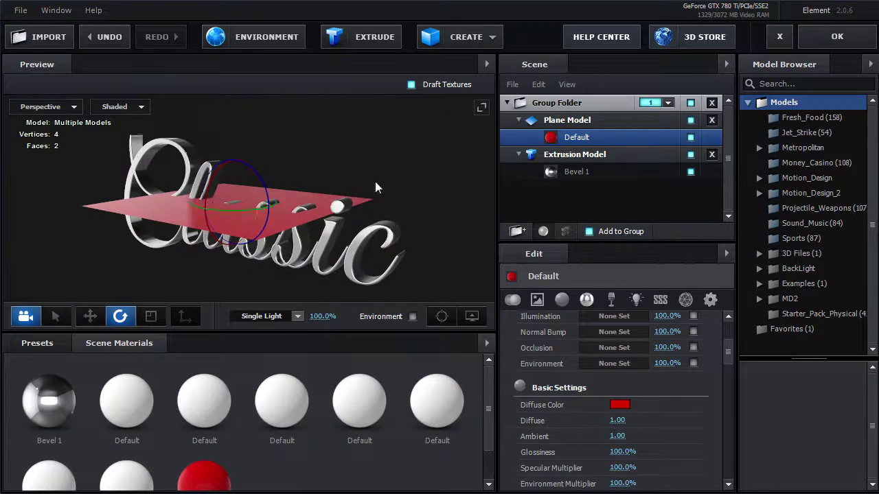
pyautogui.moveTo(376, 183); pyautogui.dragTo(354, 223)
pyautogui.moveTo(224, 199); pyautogui.dragTo(302, 245)
pyautogui.click(90, 315)
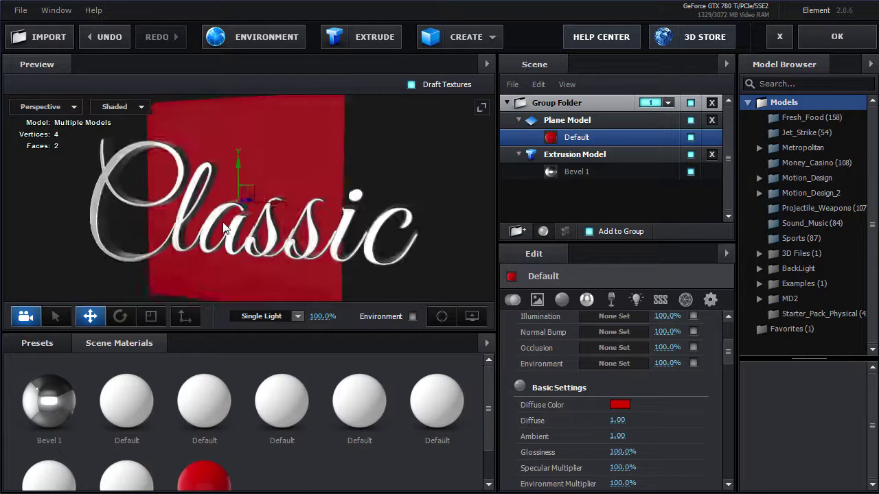
pyautogui.moveTo(224, 229); pyautogui.dragTo(244, 224)
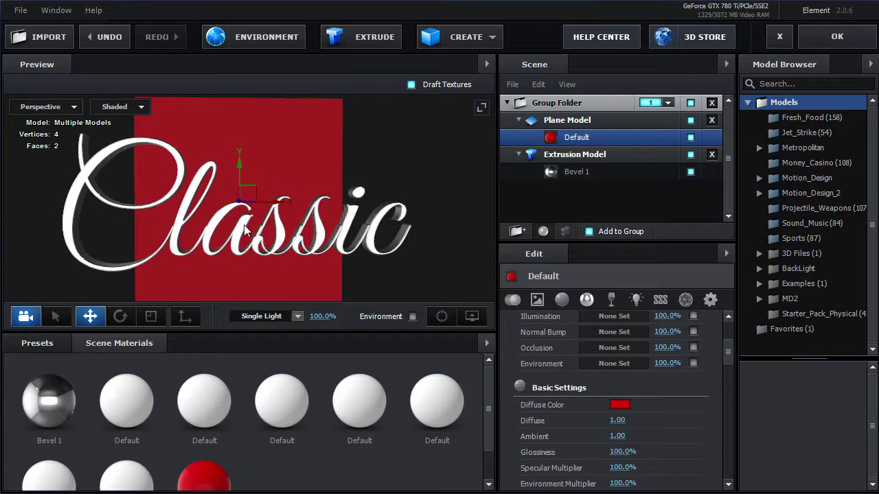
# - Enlarge the plane model to a size of 10 by 10
pyautogui.click(568, 119)
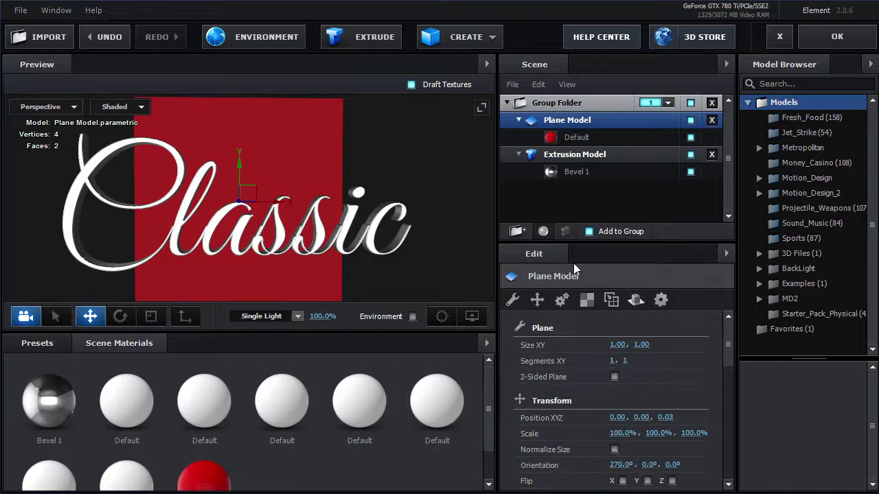
pyautogui.click(618, 344)
pyautogui.write('10')
pyautogui.press('Tab')
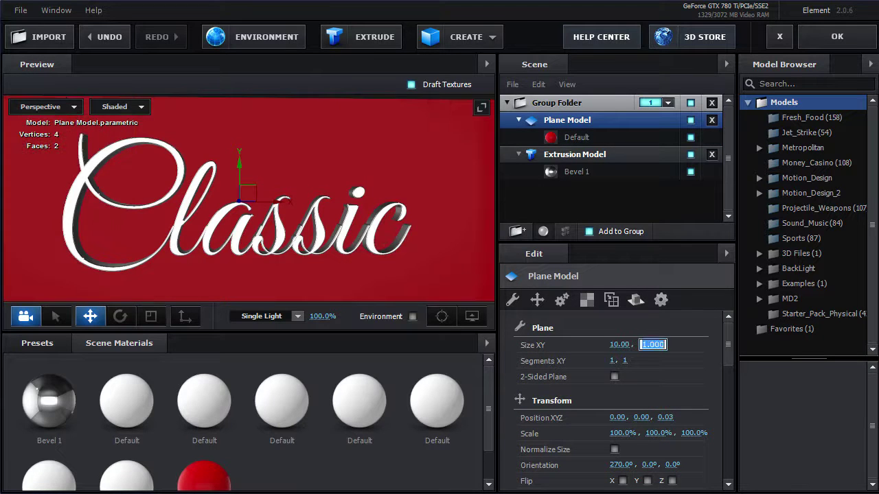
pyautogui.write('10')
pyautogui.press('Return')
# - Set the reflectivity intensity of the plane's red Default material to 10%
pyautogui.moveTo(433, 244); pyautogui.dragTo(405, 201)
pyautogui.moveTo(257, 260); pyautogui.dragTo(302, 241)
pyautogui.click(580, 138)
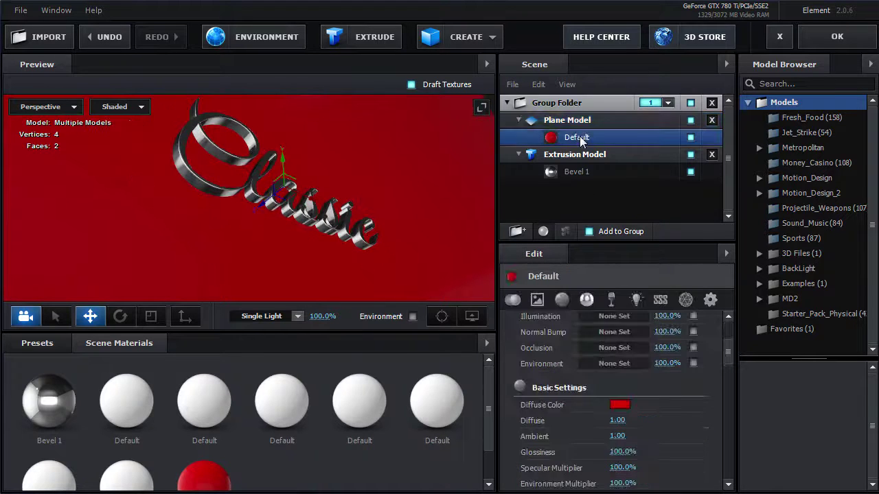
pyautogui.scroll(-3, 664, 436)
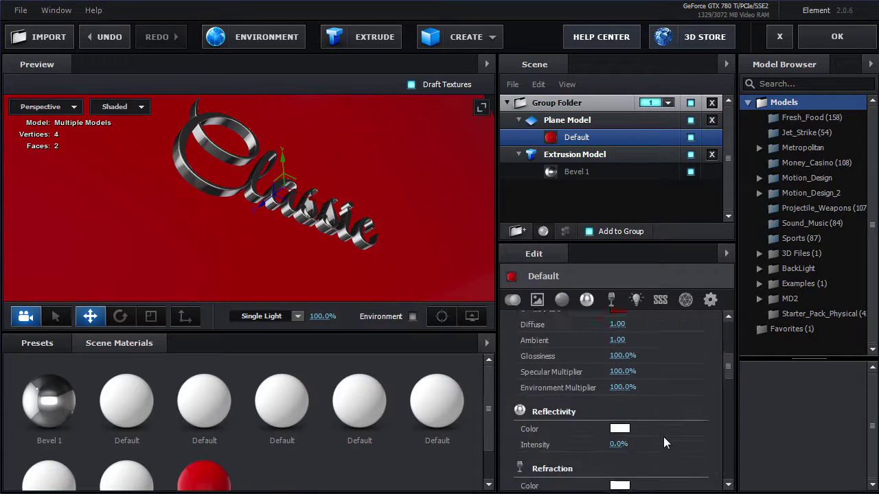
pyautogui.moveTo(619, 396); pyautogui.dragTo(630, 396)
# - Turn off draft textures in the 3D preview and inspect the reflections on the red plane
pyautogui.moveTo(402, 236); pyautogui.dragTo(392, 99)
pyautogui.click(411, 85)
pyautogui.moveTo(335, 253); pyautogui.dragTo(367, 240)
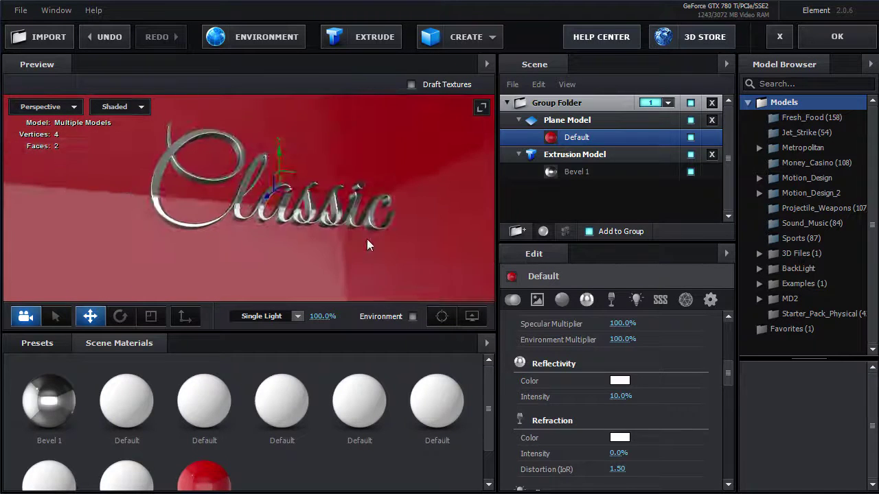
# - Set the plane model's Reflect Mode to Mirror Surface so it mirrors the Classic text
pyautogui.click(549, 120)
pyautogui.moveTo(439, 195); pyautogui.dragTo(371, 229)
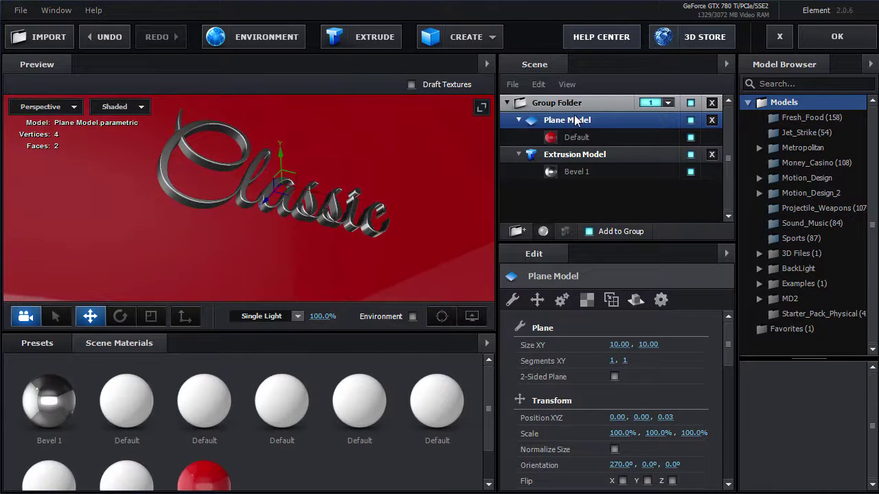
pyautogui.moveTo(412, 151); pyautogui.dragTo(397, 180)
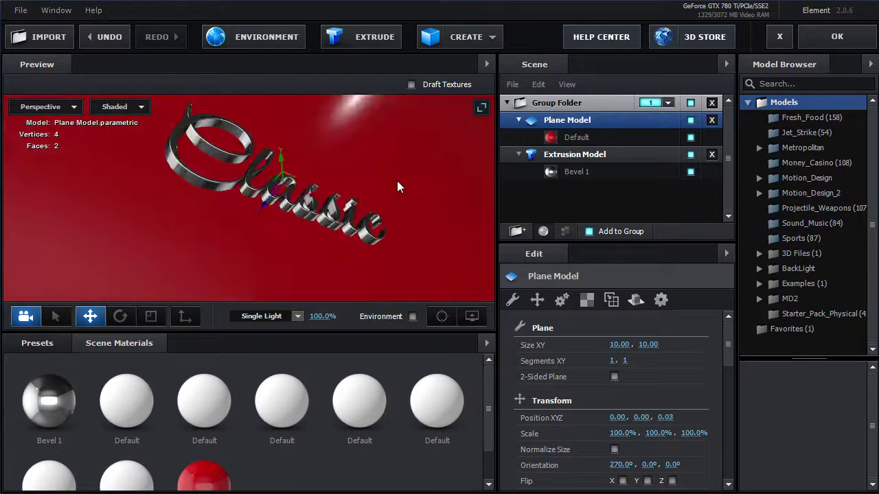
pyautogui.click(636, 302)
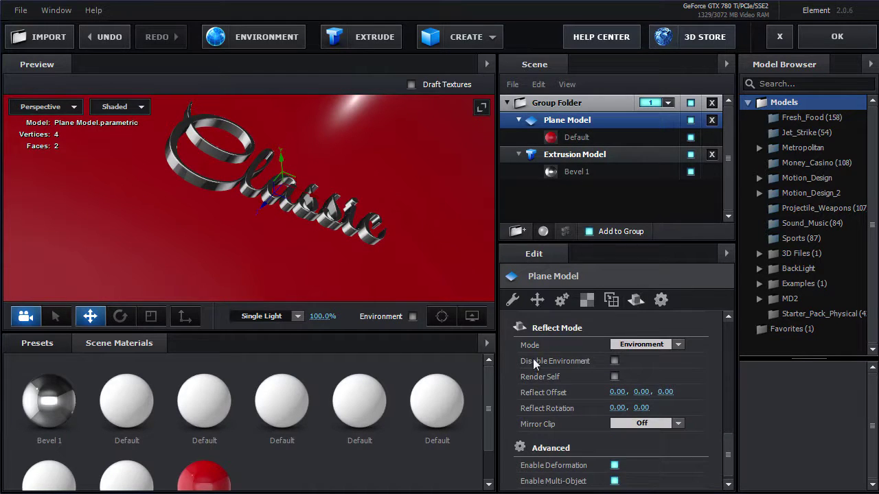
pyautogui.click(655, 346)
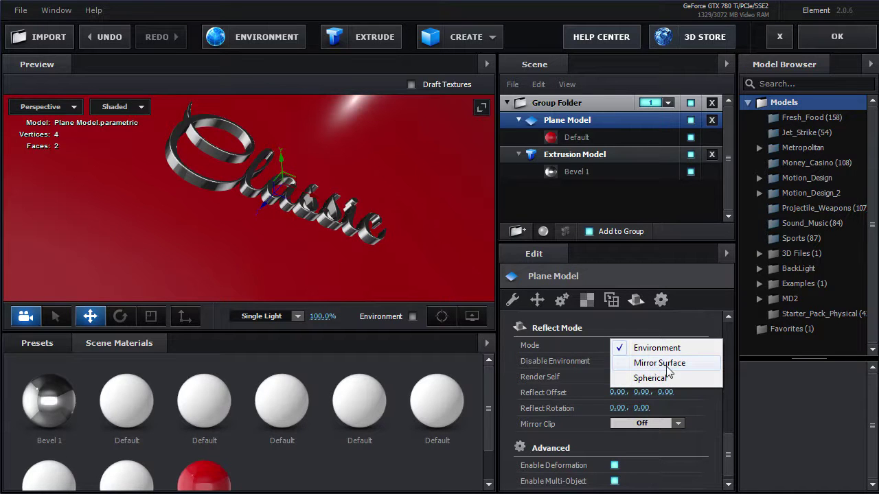
pyautogui.click(659, 363)
pyautogui.moveTo(314, 261); pyautogui.dragTo(355, 231)
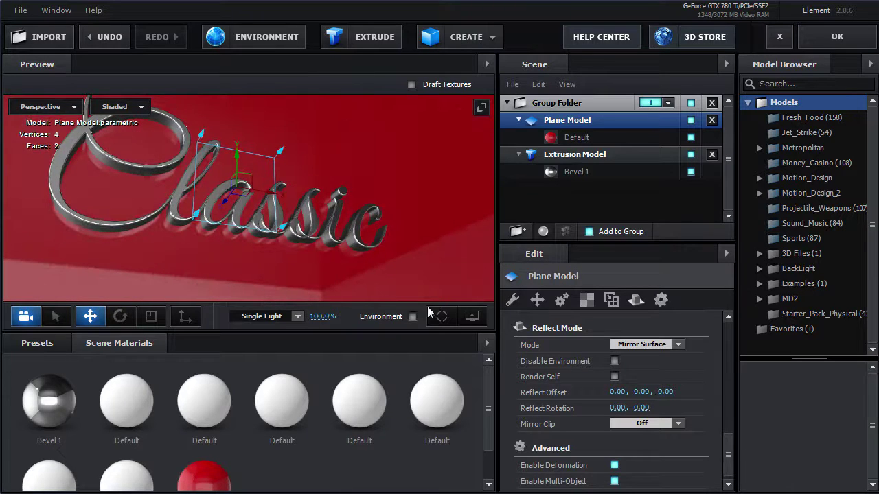
# - Turn on ambient occlusion in the 3D preview's view options and inspect the shading around the Classic text
pyautogui.click(471, 316)
pyautogui.click(366, 271)
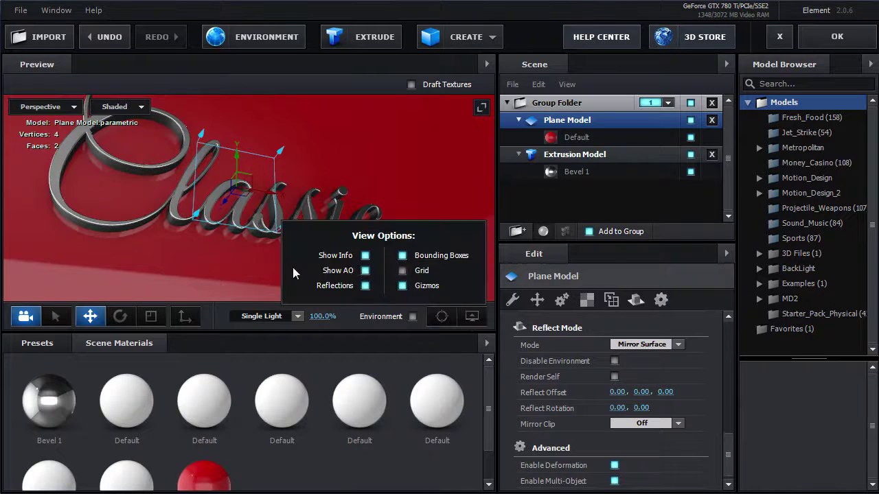
pyautogui.moveTo(389, 188); pyautogui.dragTo(404, 207)
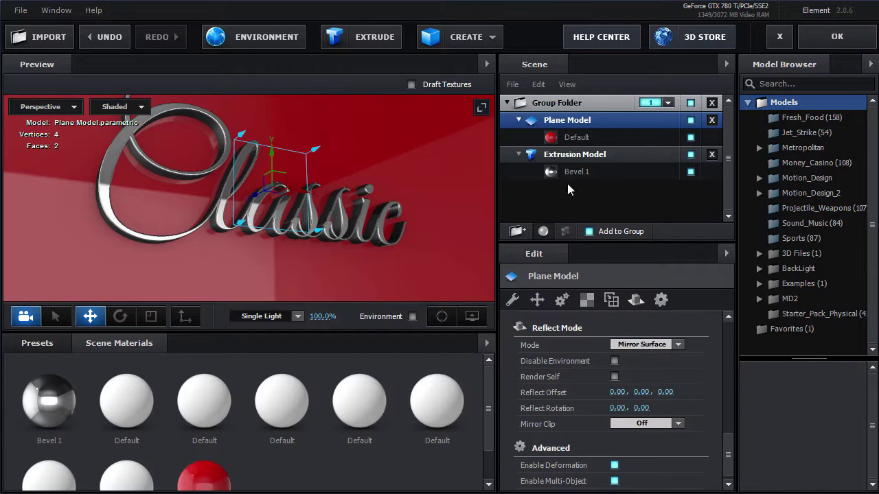
# - Set the Extrusion Model's Reflect Mode to Spherical and inspect the reflections on the text from several angles
pyautogui.click(546, 156)
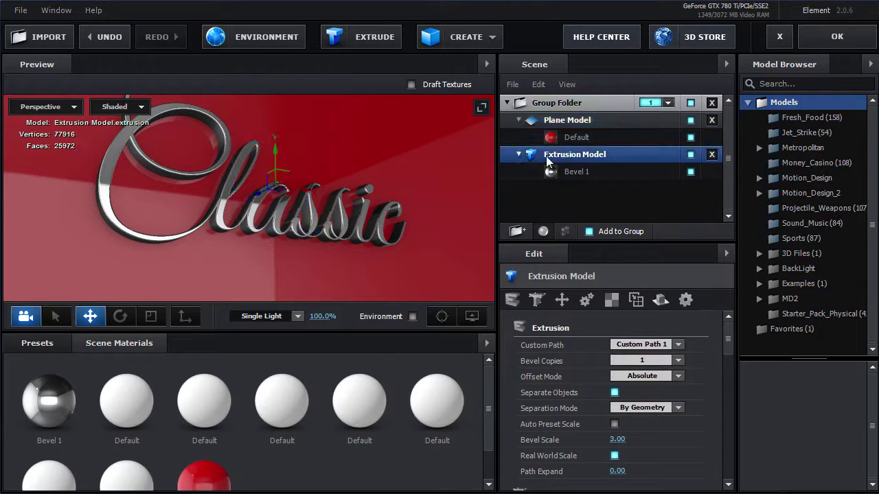
pyautogui.click(658, 304)
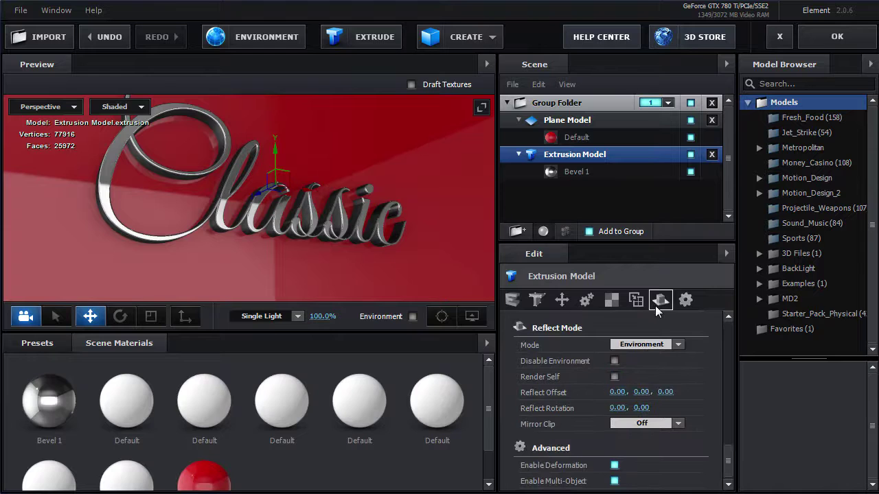
pyautogui.click(643, 348)
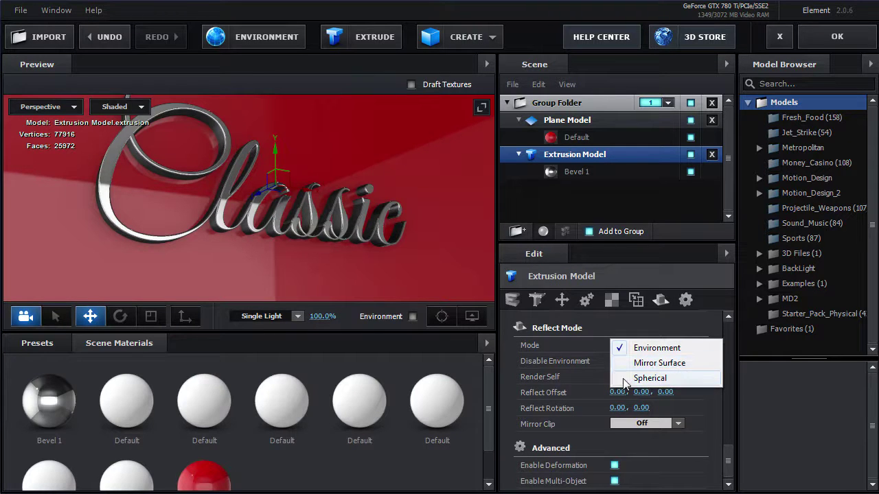
pyautogui.click(660, 378)
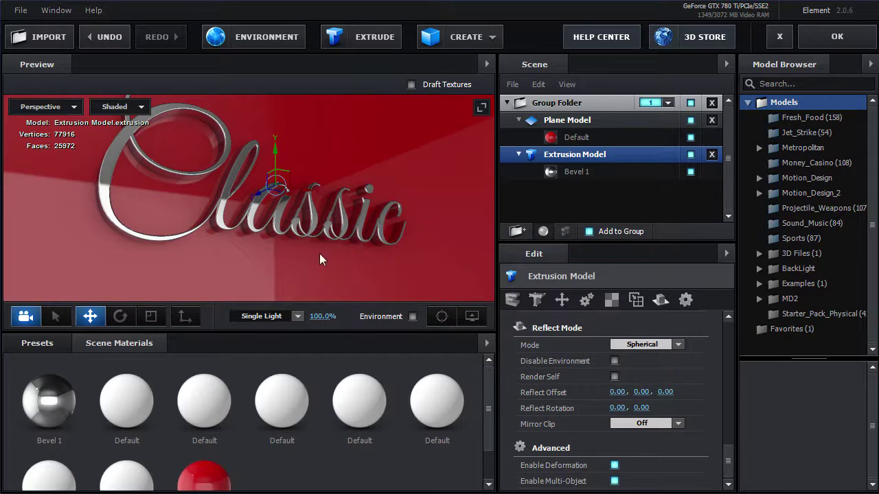
pyautogui.moveTo(319, 254); pyautogui.dragTo(276, 193)
pyautogui.moveTo(367, 242); pyautogui.dragTo(408, 219)
pyautogui.moveTo(366, 260); pyautogui.dragTo(380, 217)
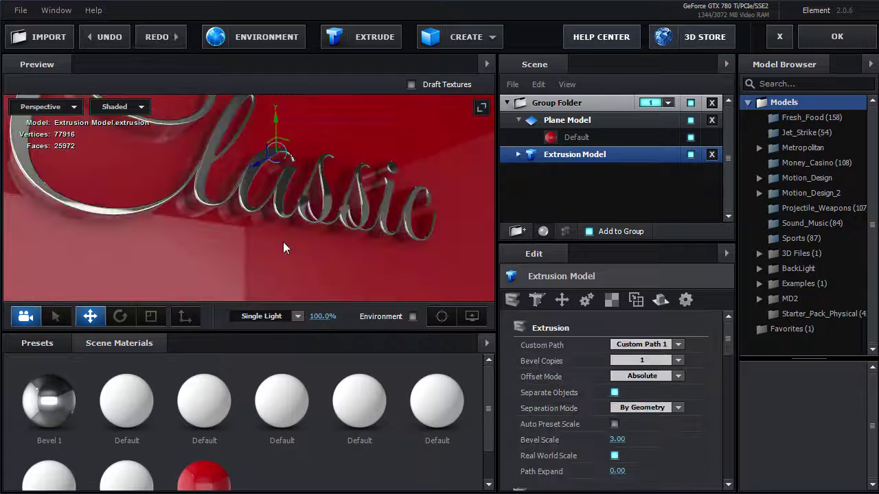
pyautogui.moveTo(283, 242); pyautogui.dragTo(333, 229)
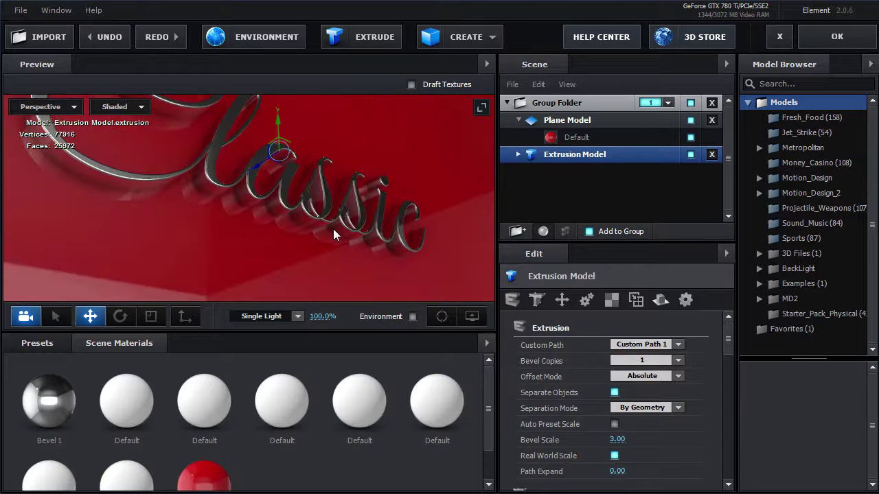
# - Rename the Extrusion Model to Classic
pyautogui.click(519, 155)
pyautogui.doubleClick(574, 154)
pyautogui.write('Classic')
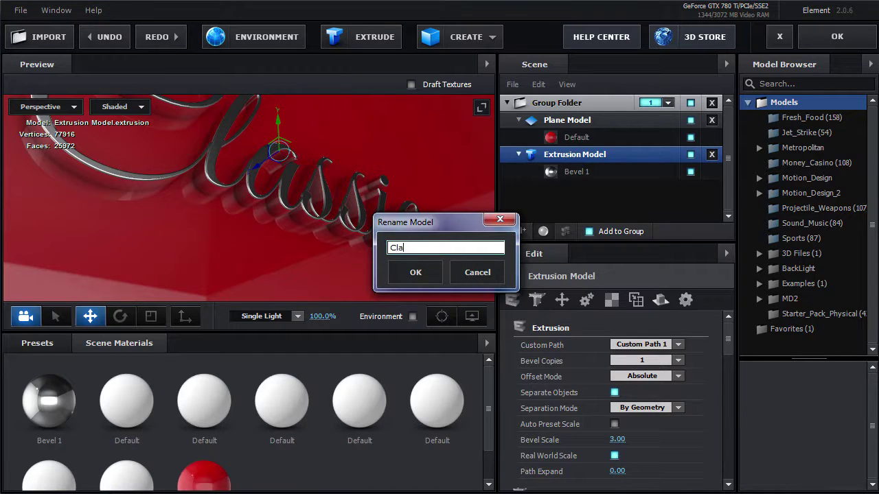
pyautogui.click(421, 276)
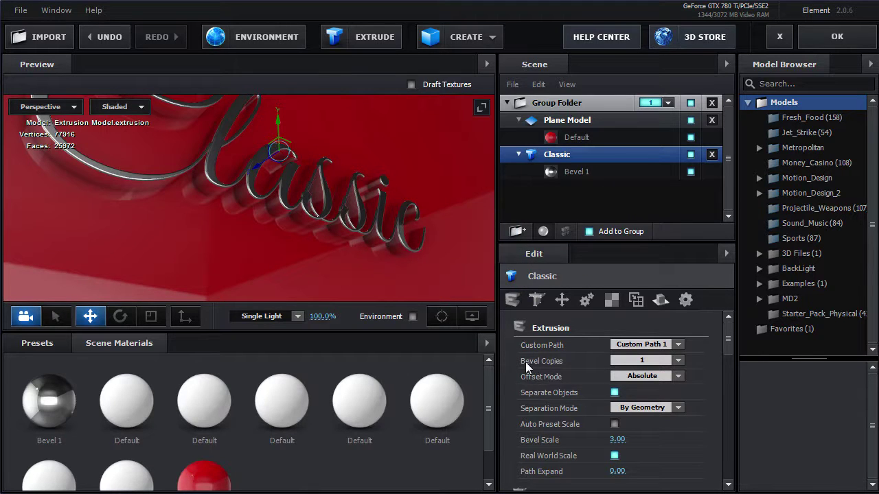
# - Set the Classic model's bevel copies to 2 and raise Bevel 2's reflectivity intensity to 100%
pyautogui.click(639, 361)
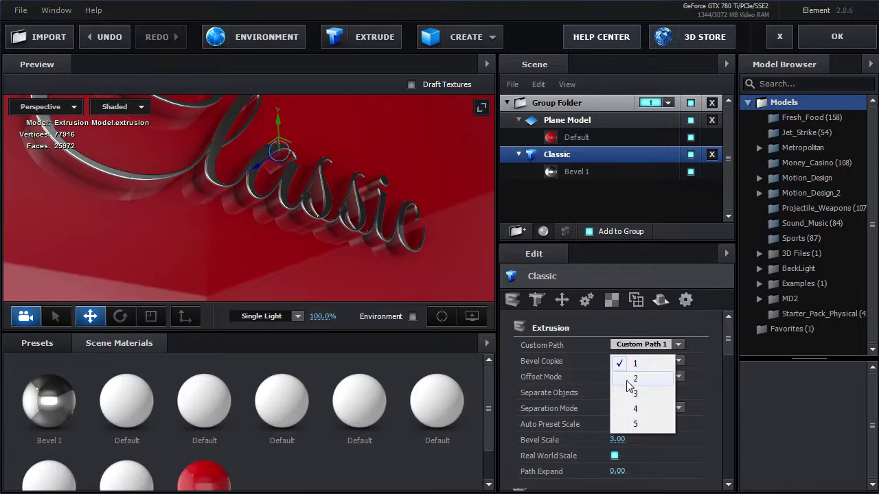
pyautogui.click(636, 381)
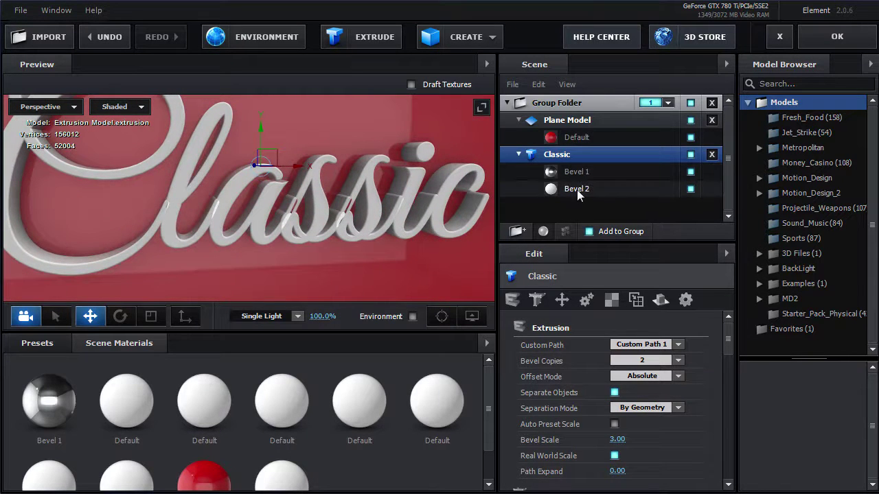
pyautogui.click(577, 189)
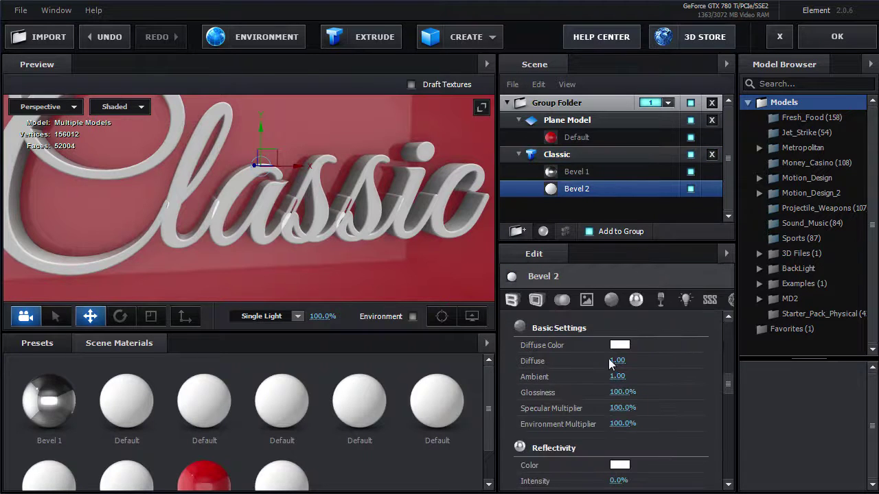
pyautogui.scroll(-2, 647, 390)
pyautogui.moveTo(611, 435); pyautogui.dragTo(687, 435)
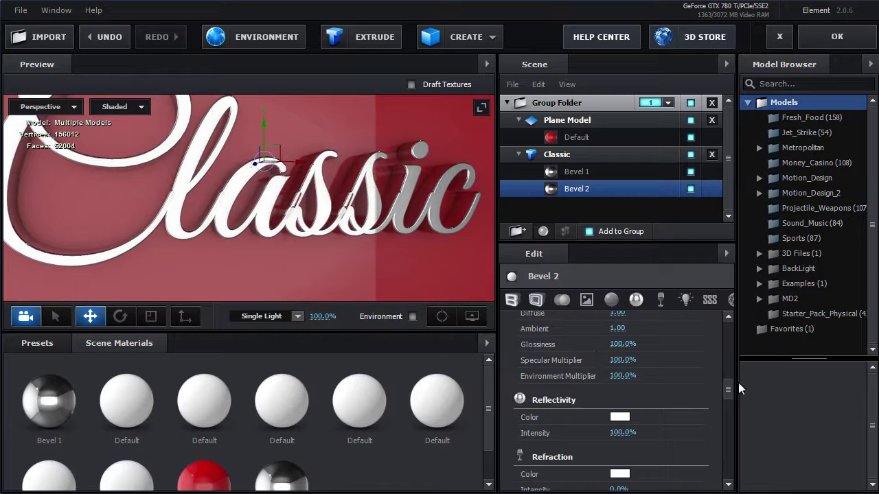
# - Reduce Bevel 2's Extrude to about 0.56 and its Bevel Size to 0.18
pyautogui.click(511, 300)
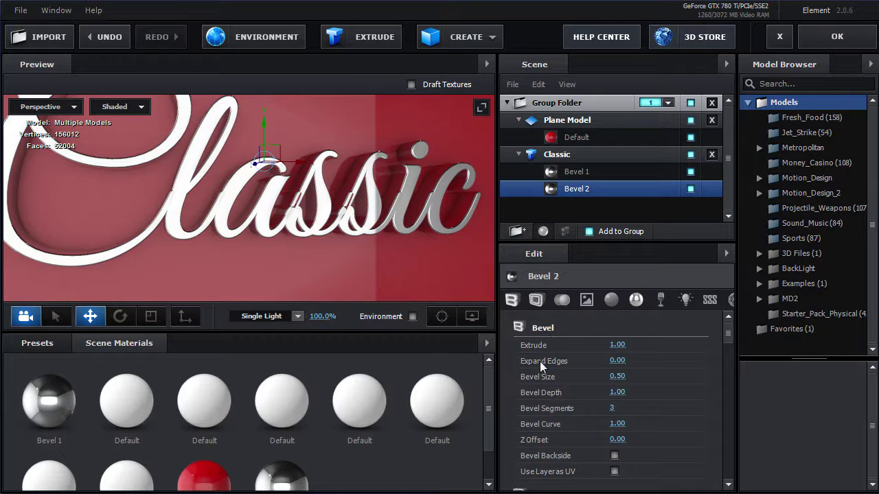
pyautogui.moveTo(614, 345); pyautogui.dragTo(592, 351)
pyautogui.moveTo(270, 236); pyautogui.dragTo(295, 145)
pyautogui.scroll(3, 296, 223)
pyautogui.moveTo(618, 377); pyautogui.dragTo(597, 378)
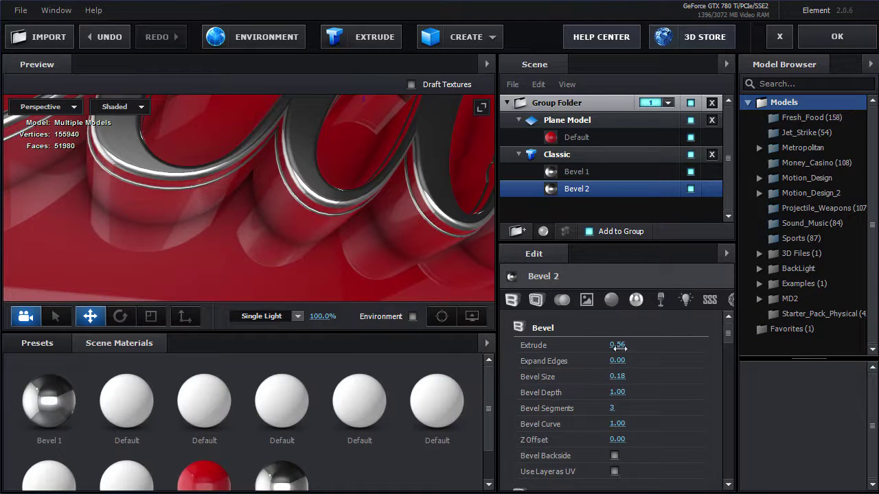
pyautogui.moveTo(617, 345); pyautogui.dragTo(616, 344)
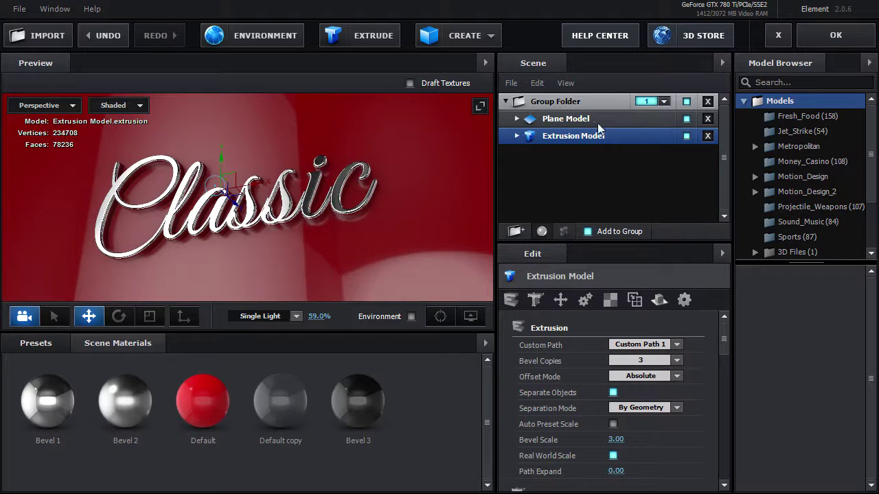
# - Hide the plane model and open the Physical bevel presets
pyautogui.click(686, 119)
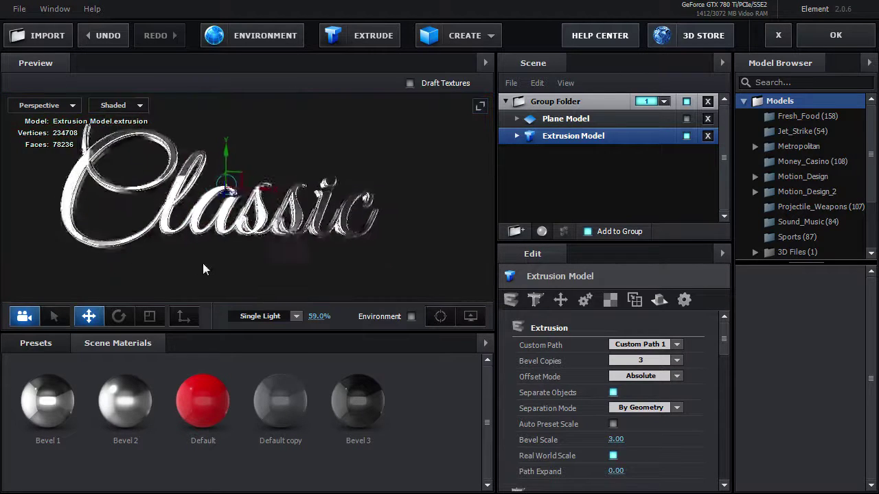
pyautogui.click(40, 346)
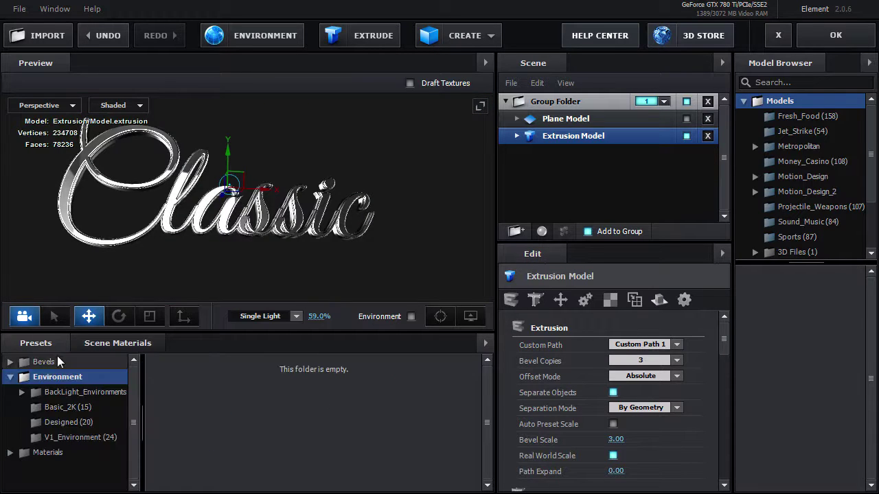
pyautogui.click(39, 361)
pyautogui.click(57, 379)
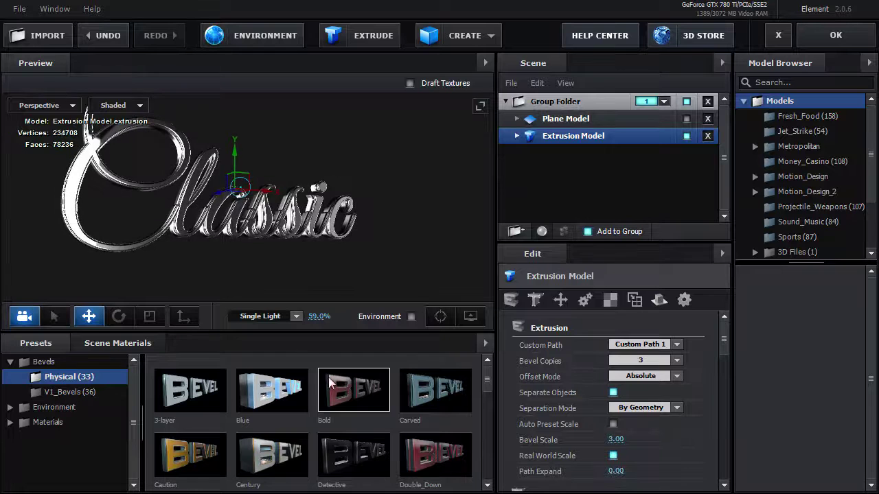
# - Try several Physical bevel presets on the Classic text, including Bold, Carved and Century, and inspect each from different angles
pyautogui.click(344, 388)
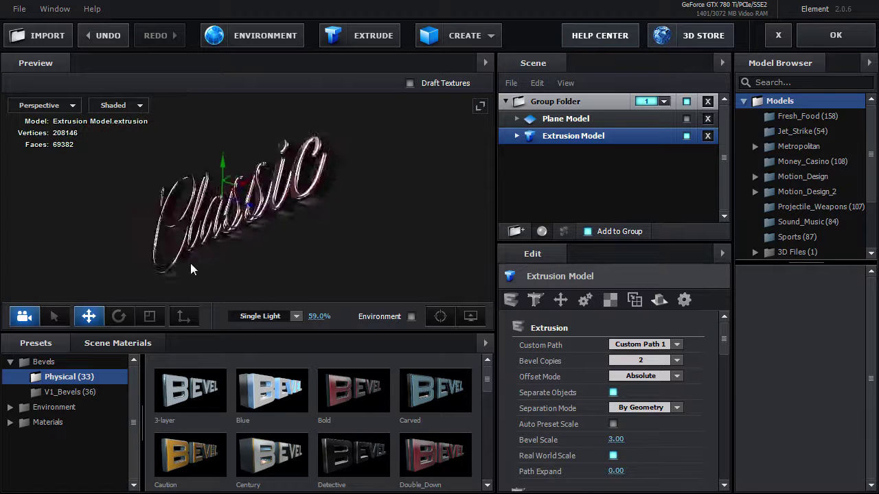
pyautogui.click(438, 406)
pyautogui.moveTo(200, 232); pyautogui.dragTo(325, 282)
pyautogui.scroll(-3, 320, 453)
pyautogui.click(276, 371)
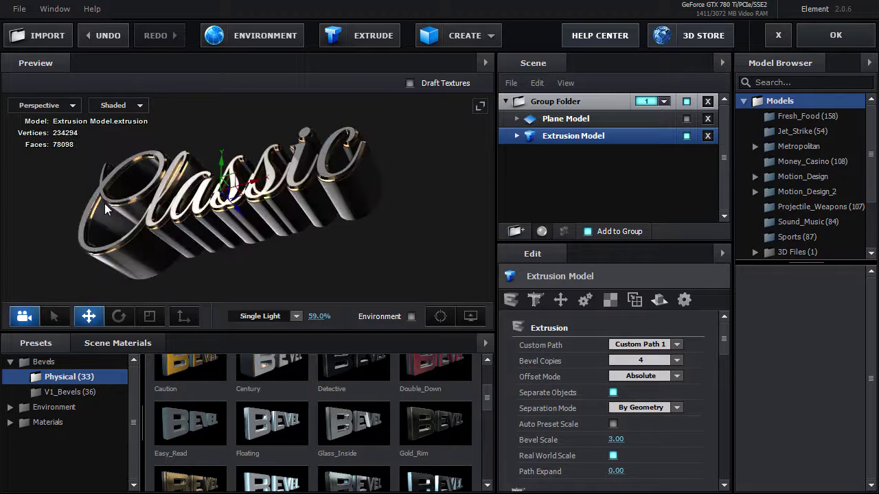
pyautogui.moveTo(268, 264)
pyautogui.mouseDown()
pyautogui.moveTo(192, 255)
pyautogui.moveTo(162, 195)
pyautogui.moveTo(287, 249)
pyautogui.moveTo(275, 278)
pyautogui.mouseUp()
pyautogui.click(203, 486)
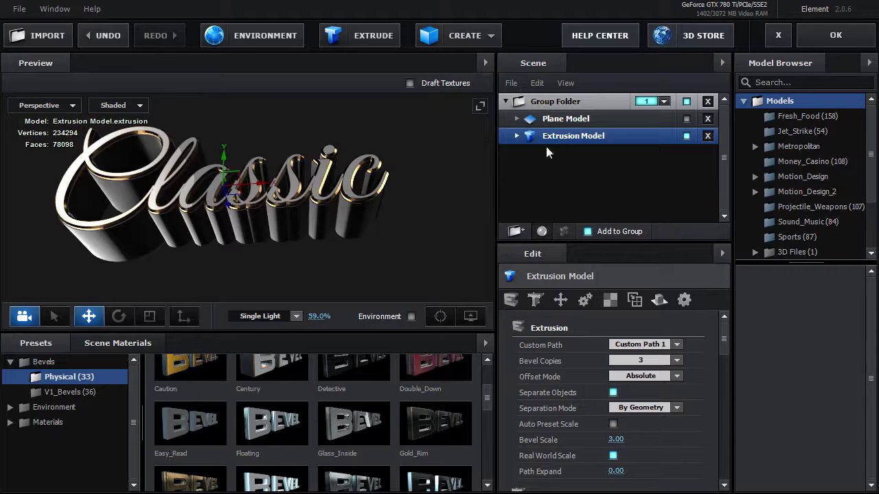
pyautogui.moveTo(332, 222); pyautogui.dragTo(371, 151)
pyautogui.scroll(-3, 347, 389)
pyautogui.moveTo(292, 453); pyautogui.dragTo(292, 186)
pyautogui.moveTo(211, 272); pyautogui.dragTo(242, 251)
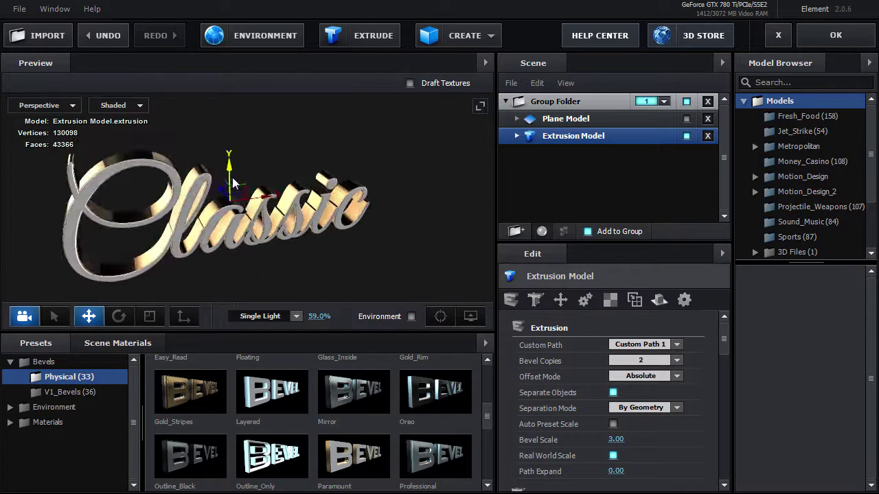
# - Duplicate the Classic extrusion, raise the copy above the original and apply the Outline_Black bevel preset to it
pyautogui.hotkey('ctrl', 'd')
pyautogui.moveTo(229, 177); pyautogui.dragTo(239, 114)
pyautogui.moveTo(269, 211); pyautogui.dragTo(243, 210)
pyautogui.click(196, 453)
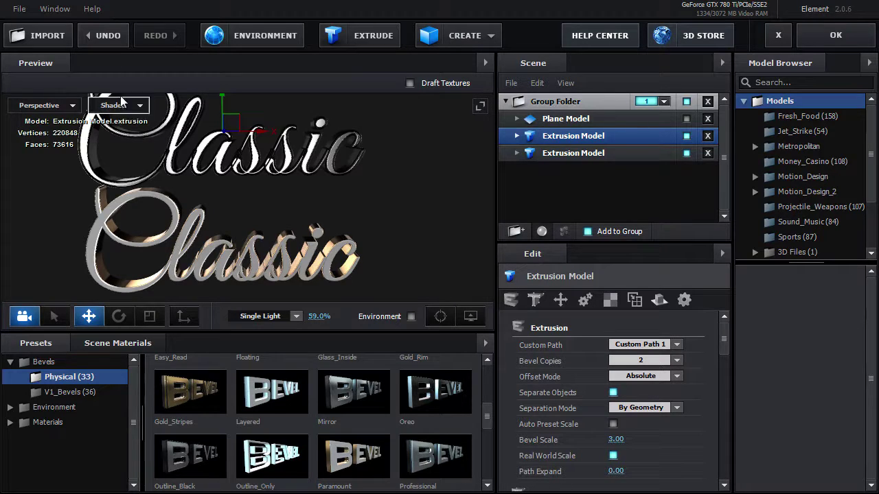
pyautogui.click(112, 40)
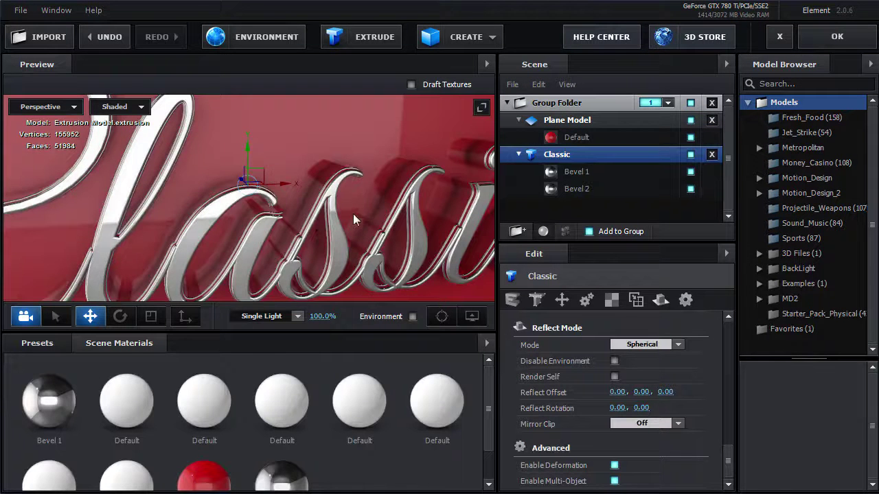
# - Set the Classic model's Reflect Offset to -0.09 on the third axis and inspect the plane reflections from several angles
pyautogui.moveTo(354, 215); pyautogui.dragTo(247, 246)
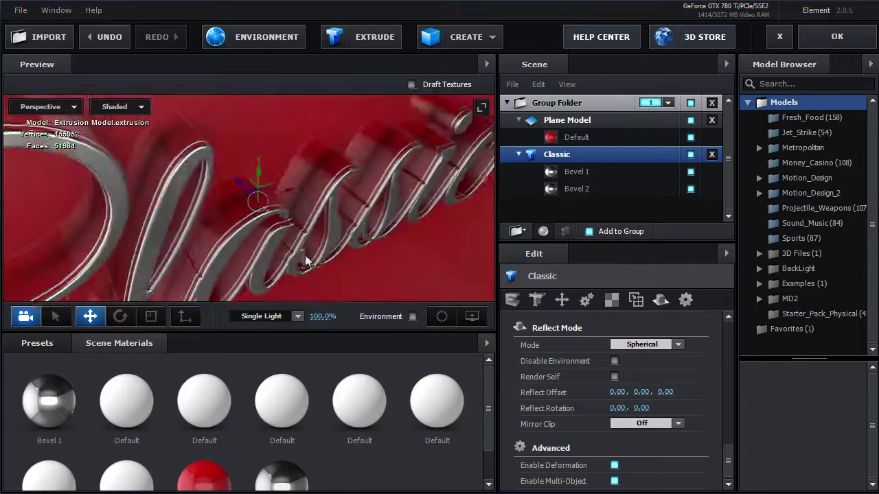
pyautogui.moveTo(309, 255); pyautogui.dragTo(292, 228)
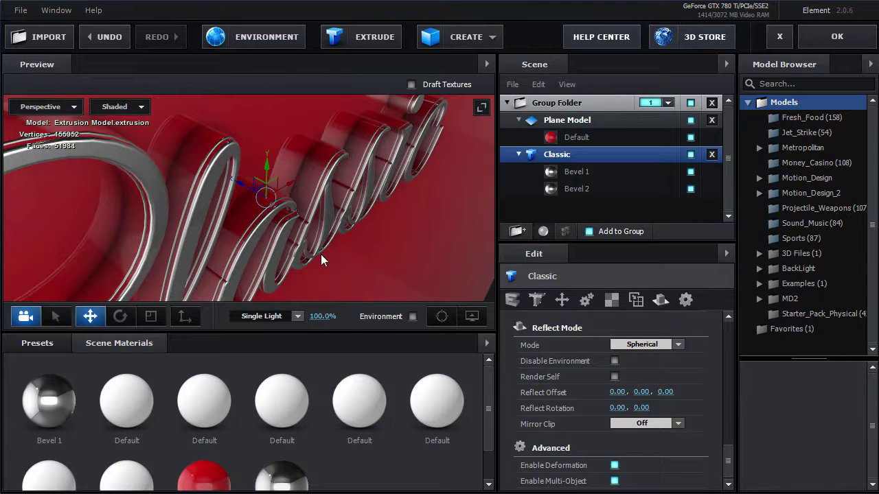
pyautogui.moveTo(322, 256); pyautogui.dragTo(433, 300)
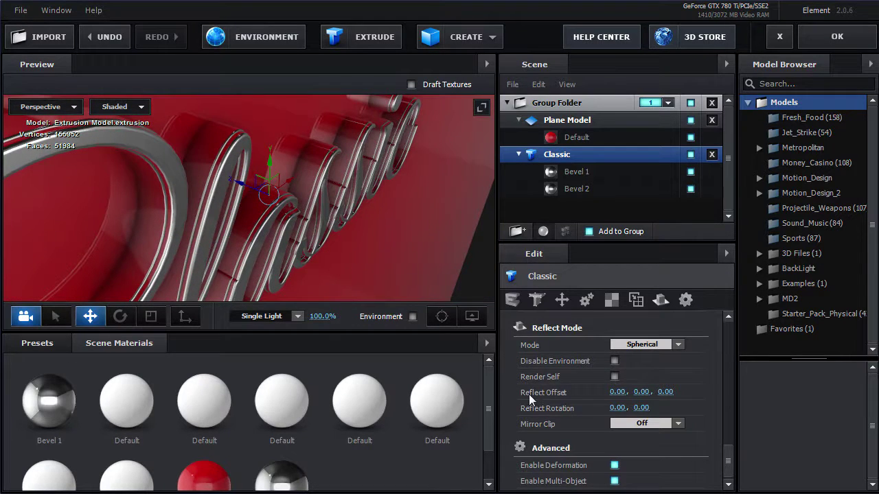
pyautogui.moveTo(664, 394); pyautogui.dragTo(645, 398)
pyautogui.moveTo(439, 268)
pyautogui.mouseDown()
pyautogui.moveTo(339, 243)
pyautogui.moveTo(227, 236)
pyautogui.moveTo(285, 250)
pyautogui.mouseUp()
pyautogui.moveTo(194, 207); pyautogui.dragTo(284, 234)
pyautogui.moveTo(267, 174); pyautogui.dragTo(306, 144)
pyautogui.moveTo(302, 268)
pyautogui.mouseDown()
pyautogui.moveTo(362, 254)
pyautogui.moveTo(355, 229)
pyautogui.moveTo(320, 278)
pyautogui.mouseUp()
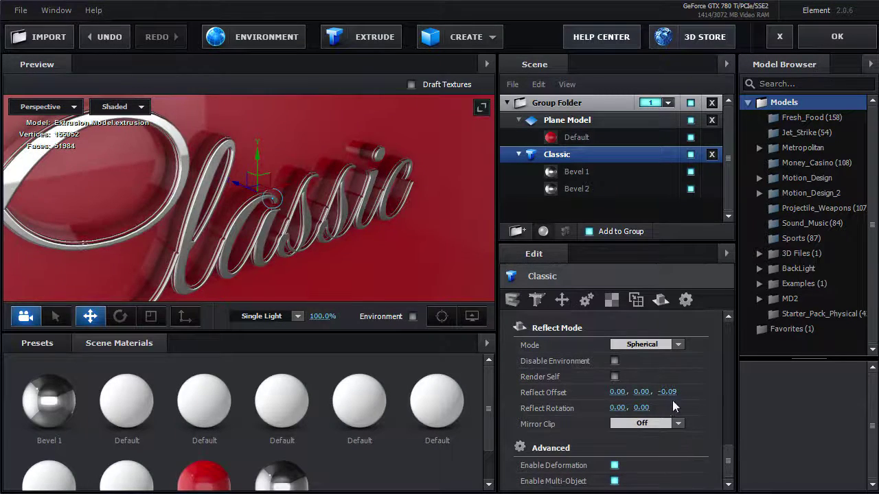
pyautogui.moveTo(378, 255); pyautogui.dragTo(264, 269)
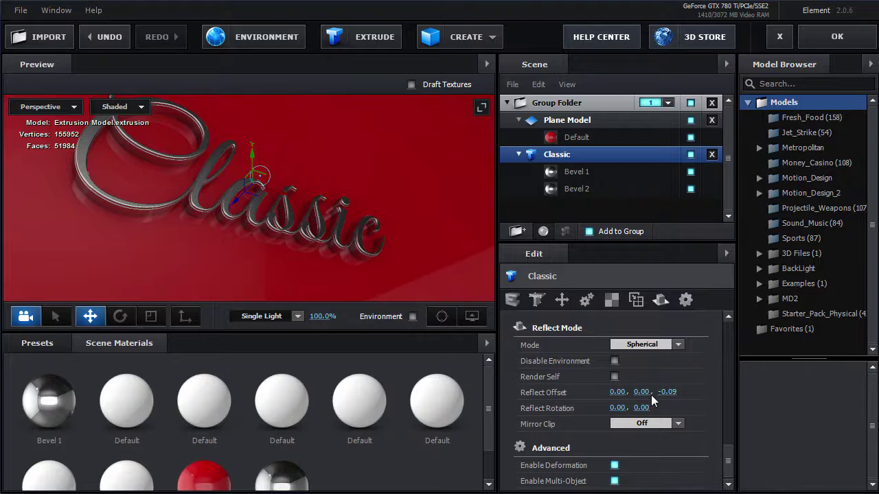
pyautogui.moveTo(340, 237)
pyautogui.mouseDown()
pyautogui.moveTo(320, 241)
pyautogui.moveTo(290, 269)
pyautogui.moveTo(336, 253)
pyautogui.mouseUp()
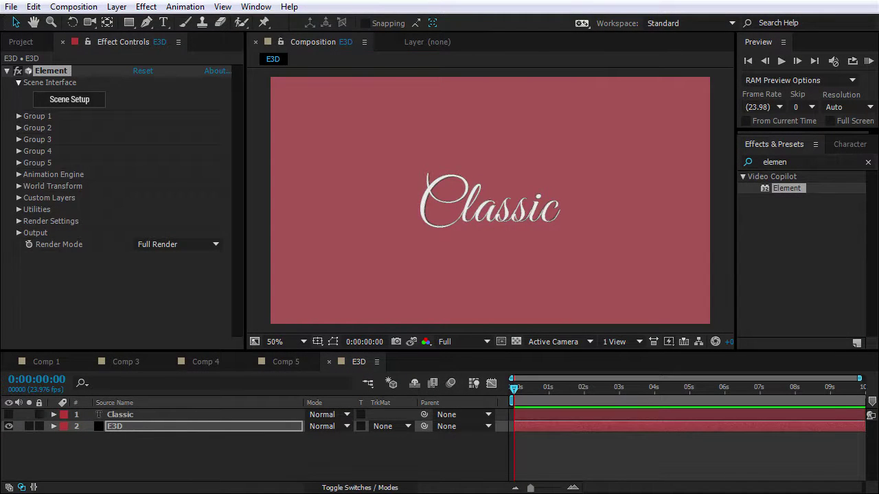
# - Add a two-node camera with the 28mm preset to the E3D composition
pyautogui.click(117, 6)
pyautogui.moveTo(138, 24)
pyautogui.click(388, 67)
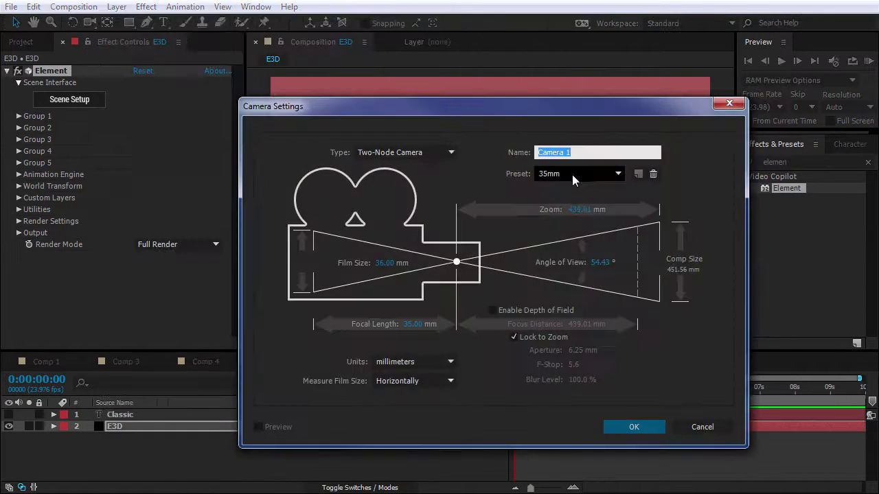
pyautogui.click(572, 174)
pyautogui.click(570, 260)
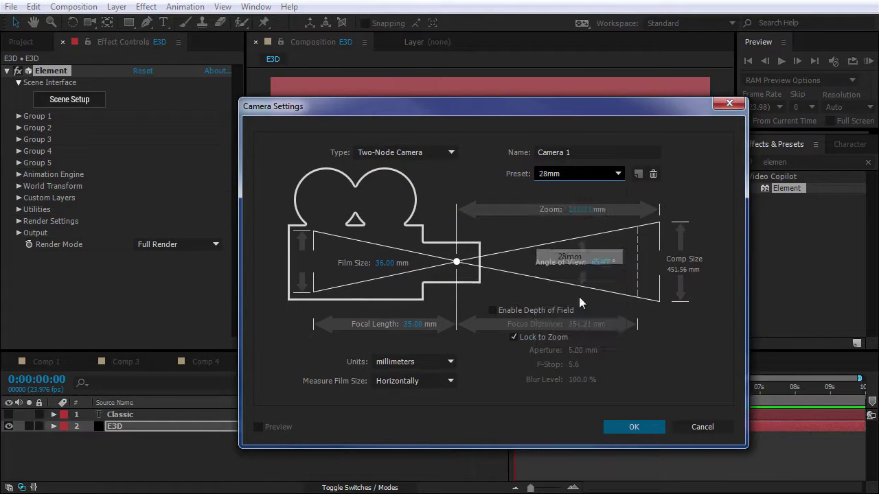
pyautogui.press('Return')
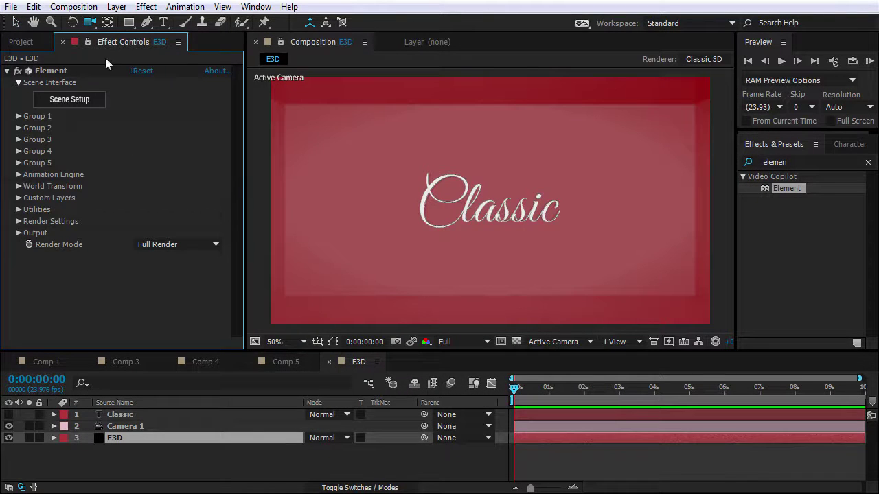
# - Orbit the camera to an angled view of the Classic text and enable SSAO ambient occlusion in the Element effect
pyautogui.moveTo(89, 21); pyautogui.dragTo(117, 20)
pyautogui.moveTo(421, 275); pyautogui.dragTo(506, 256)
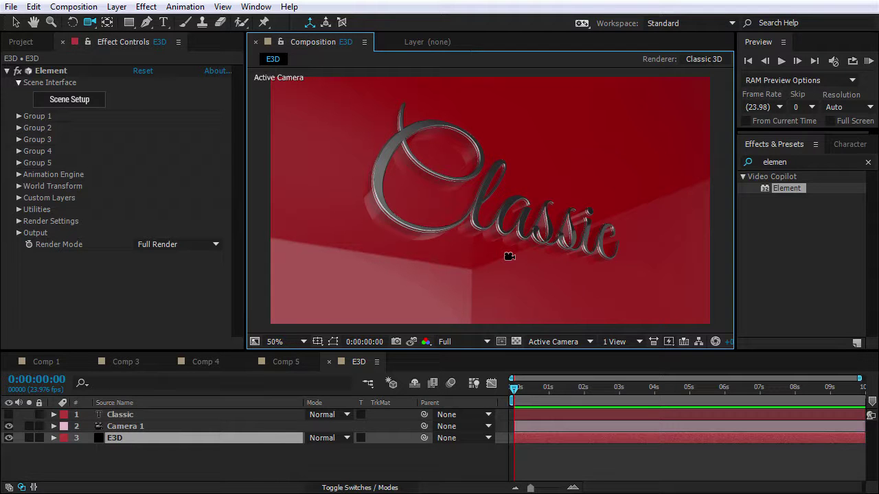
pyautogui.click(19, 221)
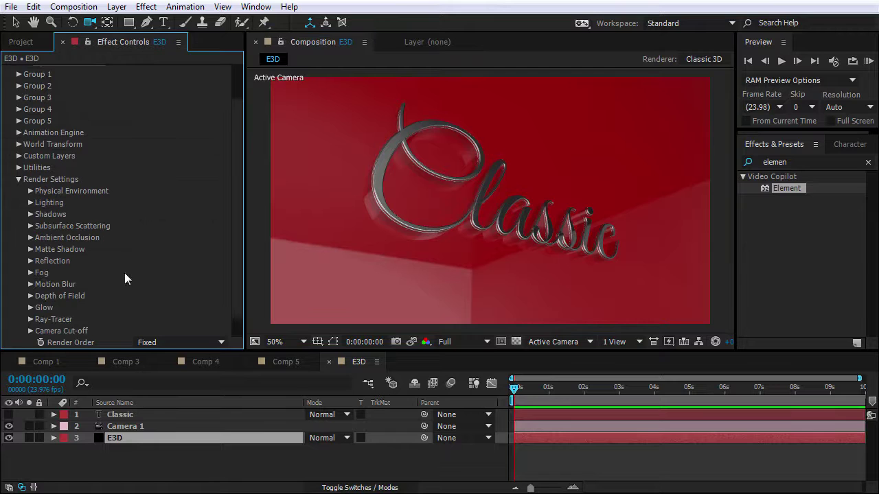
pyautogui.click(30, 238)
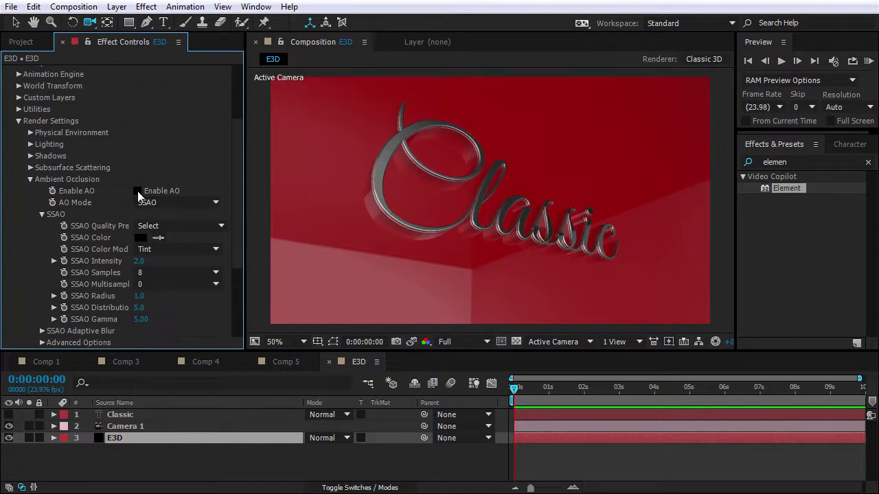
pyautogui.click(138, 192)
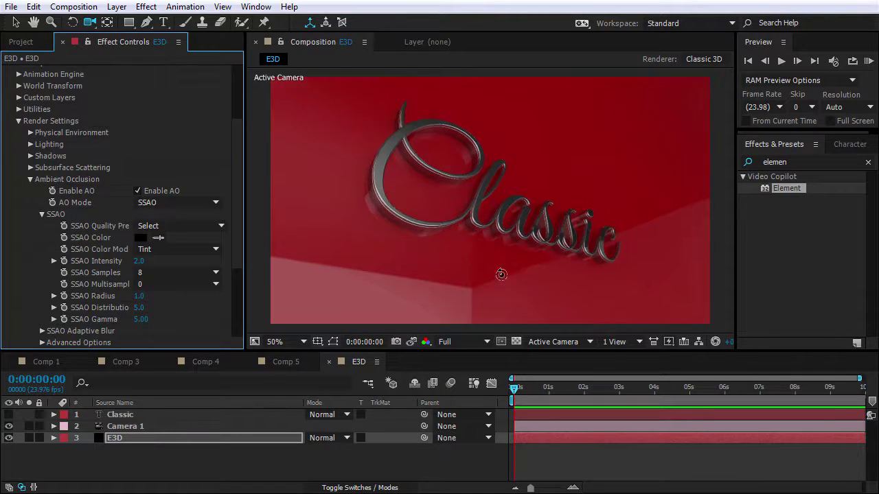
pyautogui.click(393, 170)
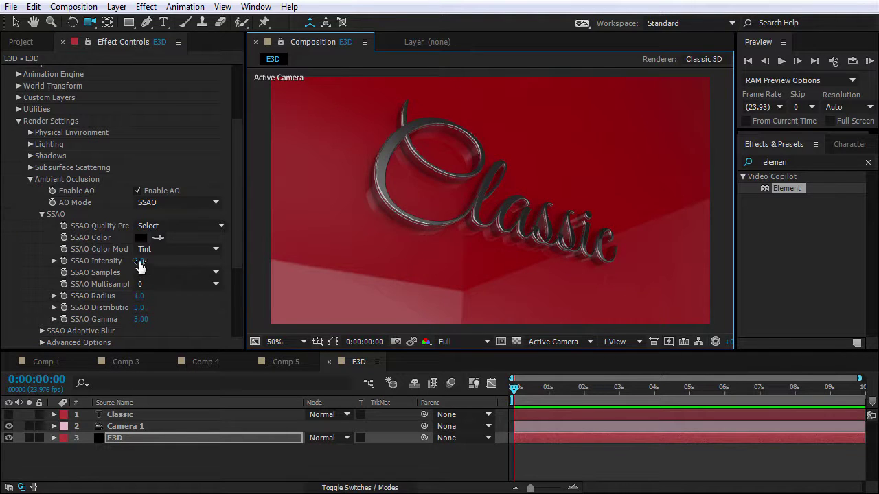
# - Set SSAO Intensity to 3.8, Radius to 0.3, Distribution to 6.9 and the quality preset to Medium
pyautogui.moveTo(139, 263); pyautogui.dragTo(151, 260)
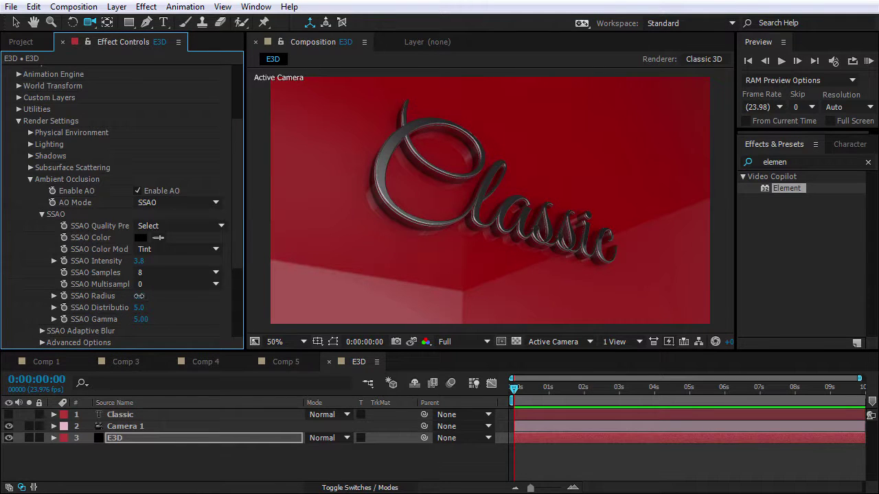
pyautogui.moveTo(106, 295); pyautogui.dragTo(75, 295)
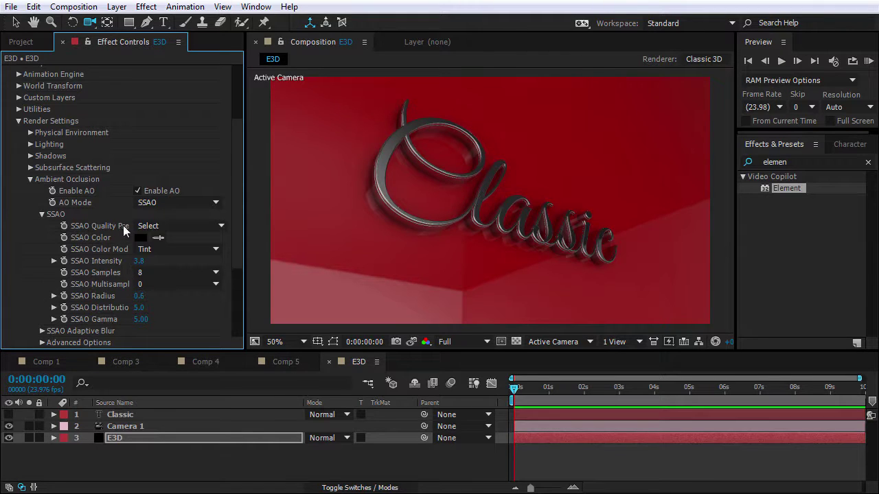
pyautogui.click(147, 226)
pyautogui.click(167, 273)
# - Inspect the Ambient Occlusion output pass on its own, and return the output display to Composite
pyautogui.scroll(-5, 239, 247)
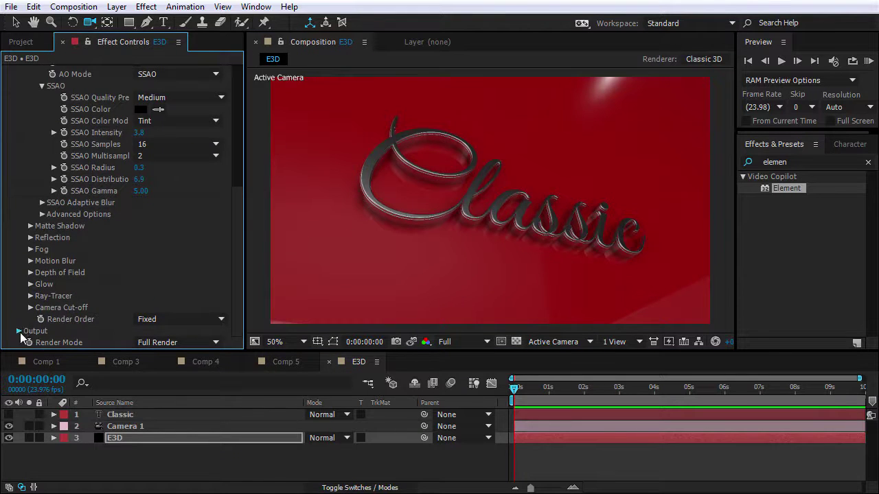
pyautogui.scroll(-7, 20, 337)
pyautogui.click(170, 155)
pyautogui.click(193, 229)
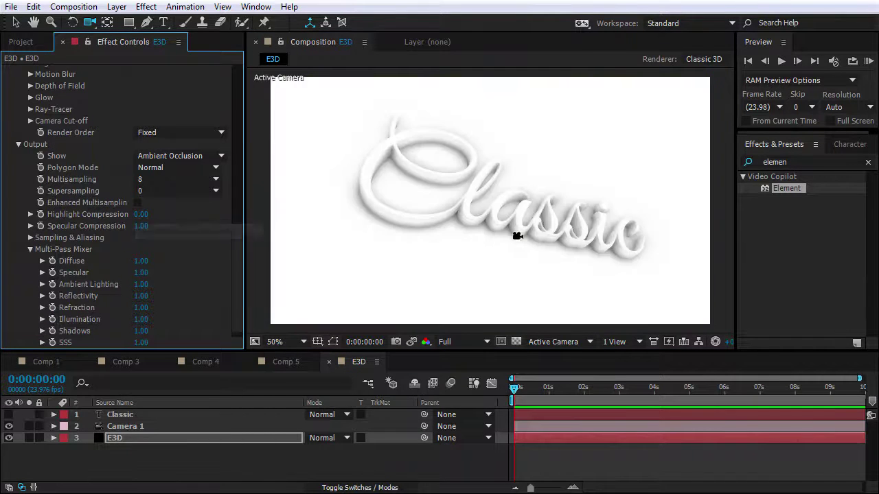
pyautogui.press('/')
pyautogui.press(',')
pyautogui.press(',')
pyautogui.click(168, 156)
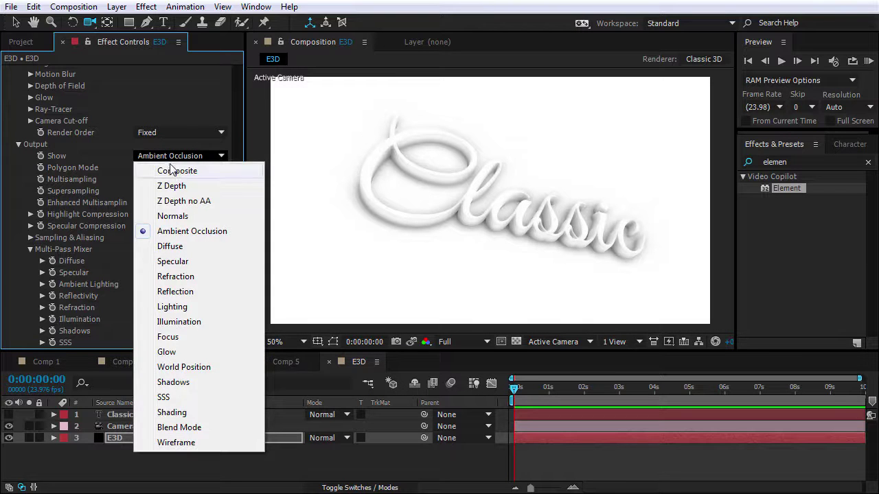
pyautogui.click(173, 171)
# - Set SSAO Intensity to 5.9 and check the contact shadows on the Classic text from another angle
pyautogui.moveTo(228, 243); pyautogui.dragTo(231, 150)
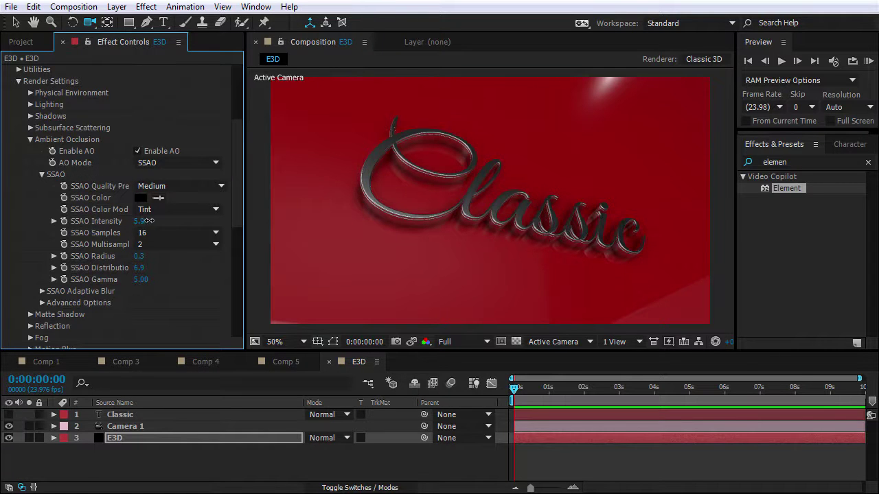
pyautogui.moveTo(382, 232); pyautogui.dragTo(402, 243)
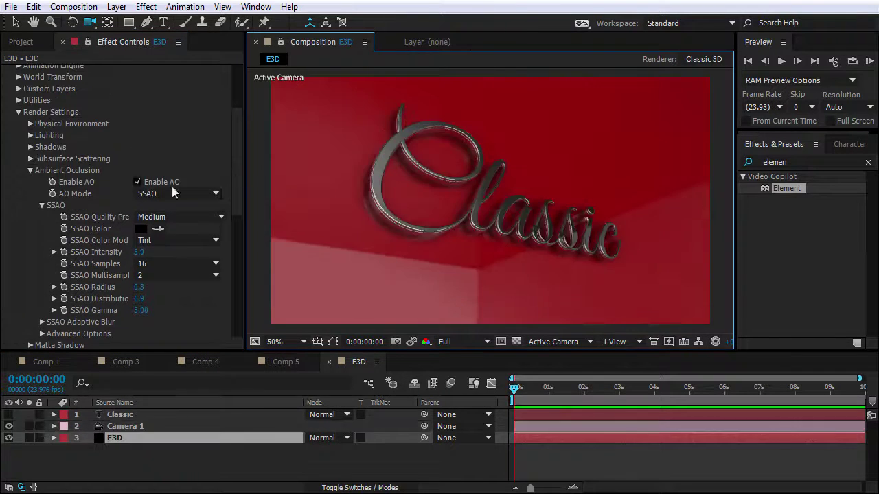
pyautogui.click(30, 170)
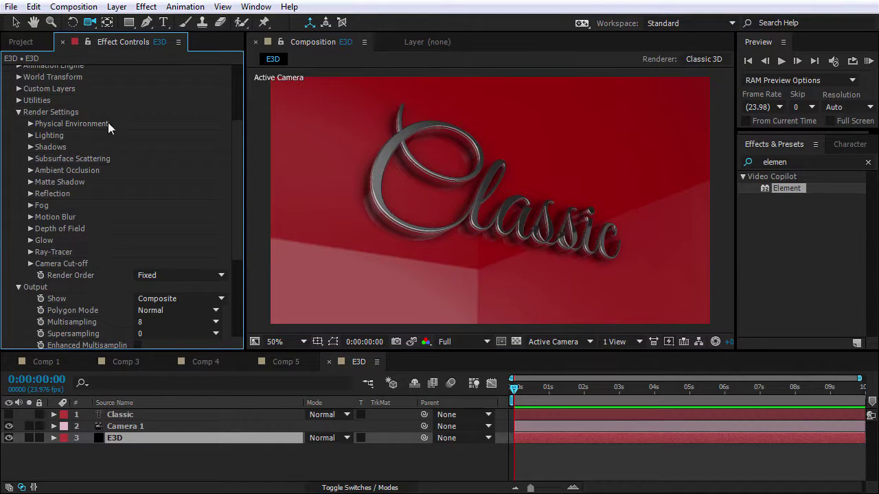
# - Set the Physical Environment's Exposure to 1.54 and Gamma to 1.61, and check the reflections from several angles
pyautogui.click(31, 123)
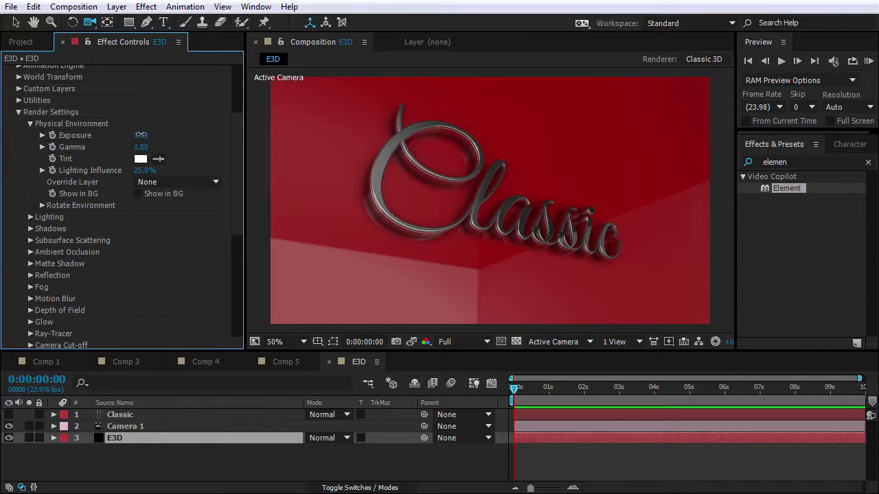
pyautogui.moveTo(138, 137); pyautogui.dragTo(184, 142)
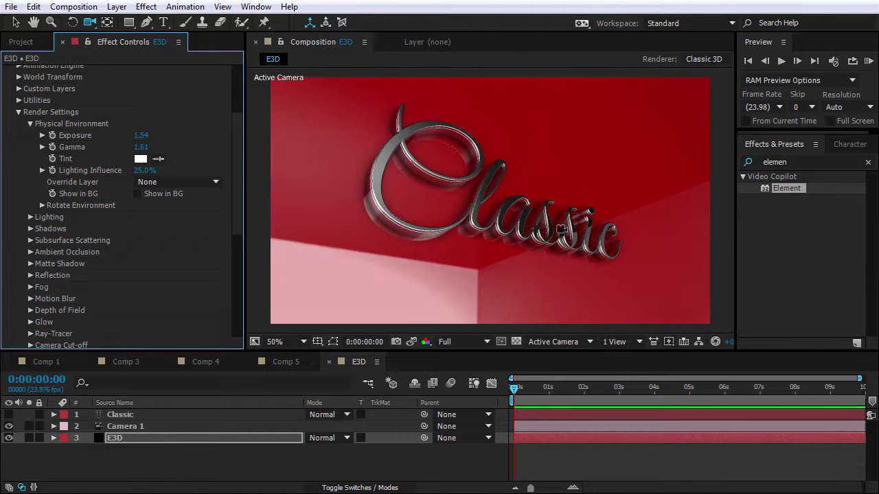
pyautogui.moveTo(509, 242); pyautogui.dragTo(514, 265)
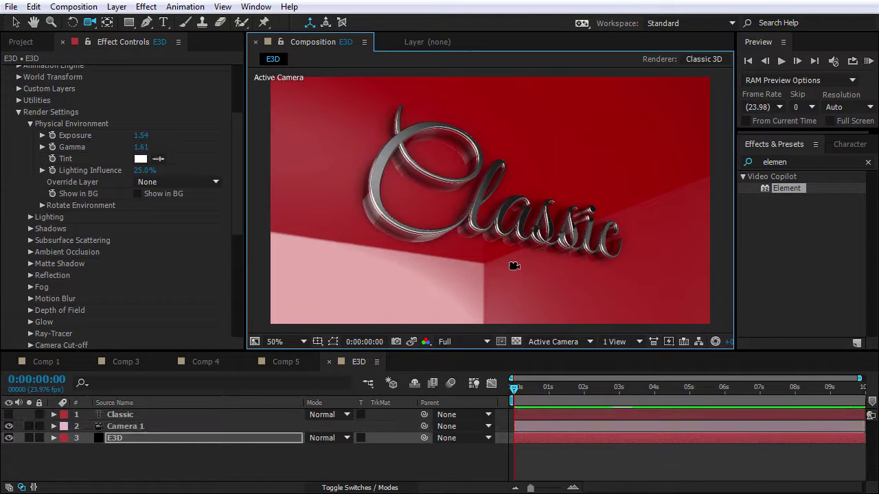
pyautogui.moveTo(514, 267); pyautogui.dragTo(518, 274)
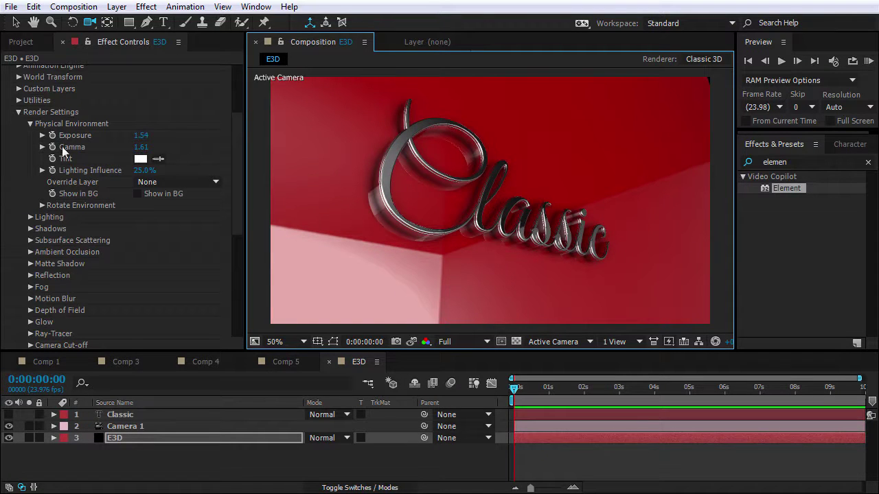
pyautogui.click(29, 123)
pyautogui.click(19, 112)
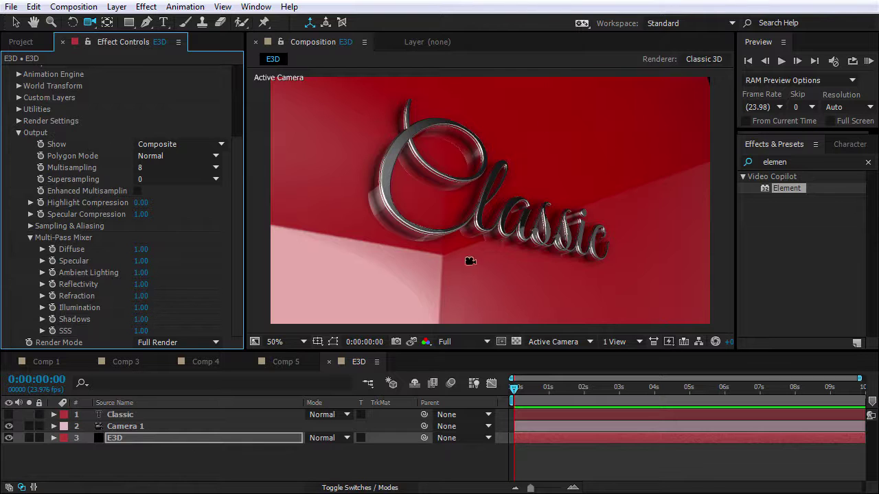
# - Enable Enhanced Multisampling in the Element output settings and check the letter edges at 100% magnification
pyautogui.scroll(2, 467, 258)
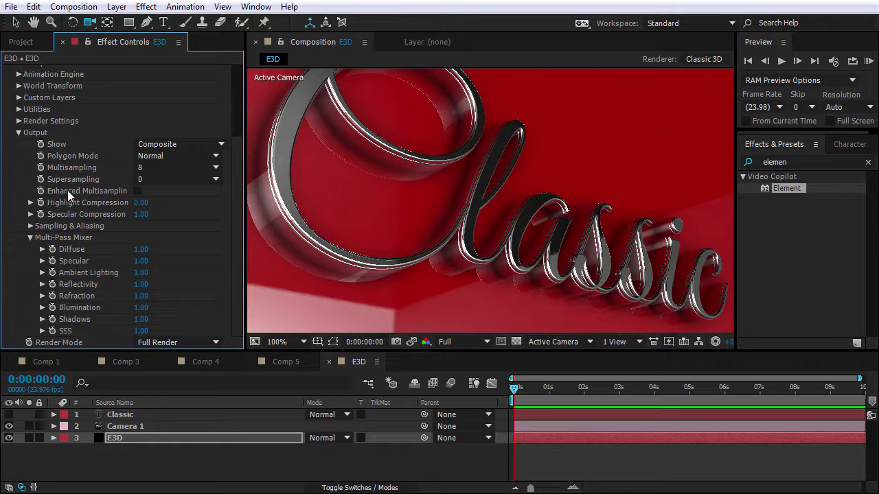
pyautogui.click(137, 191)
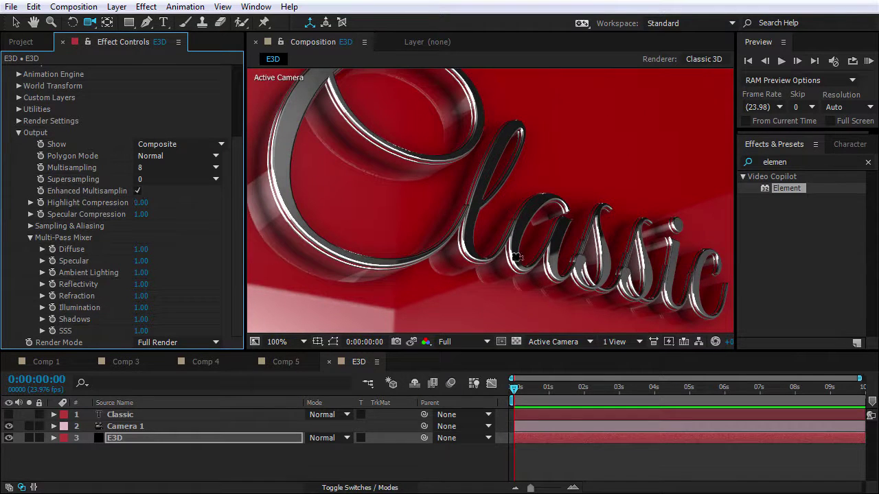
pyautogui.moveTo(536, 265); pyautogui.dragTo(515, 215)
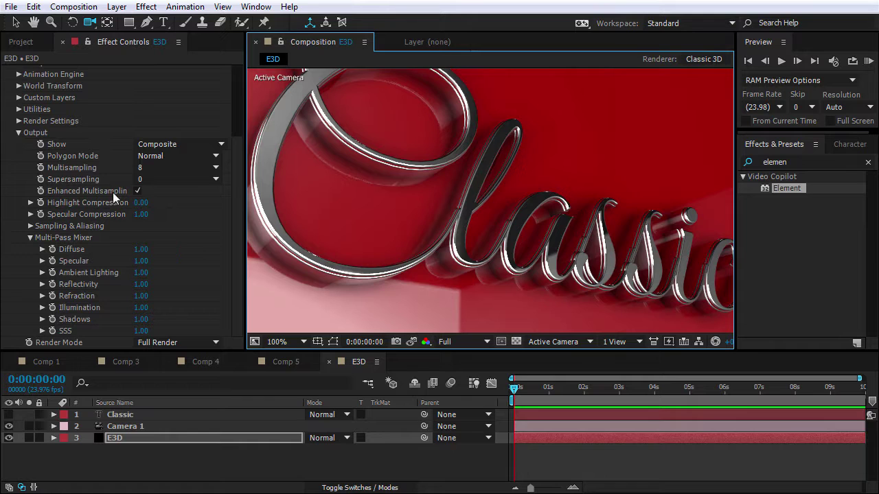
# - Set the output Multisampling to 16 and Supersampling to 2, and check the smoothness of the letter edges
pyautogui.click(144, 167)
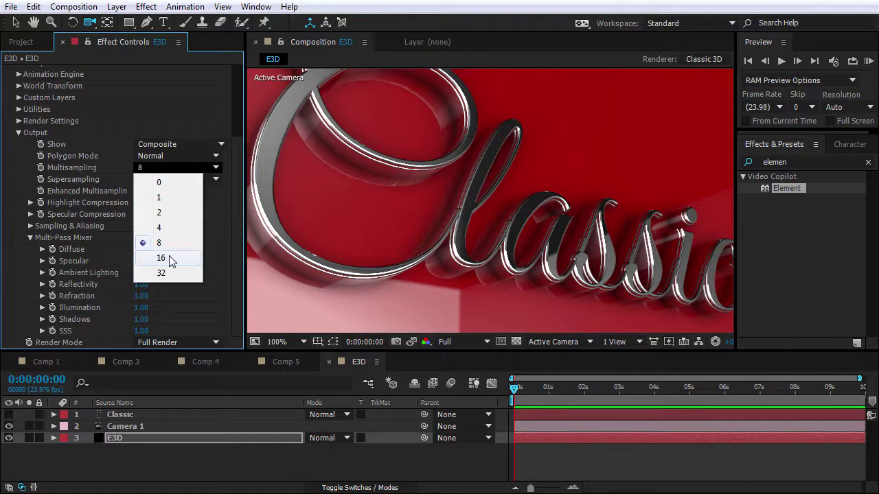
pyautogui.click(162, 259)
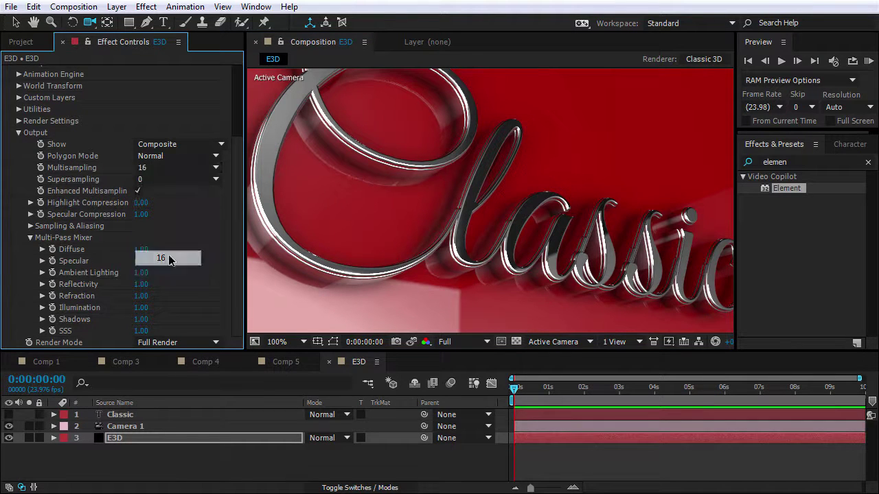
pyautogui.click(174, 182)
pyautogui.click(168, 206)
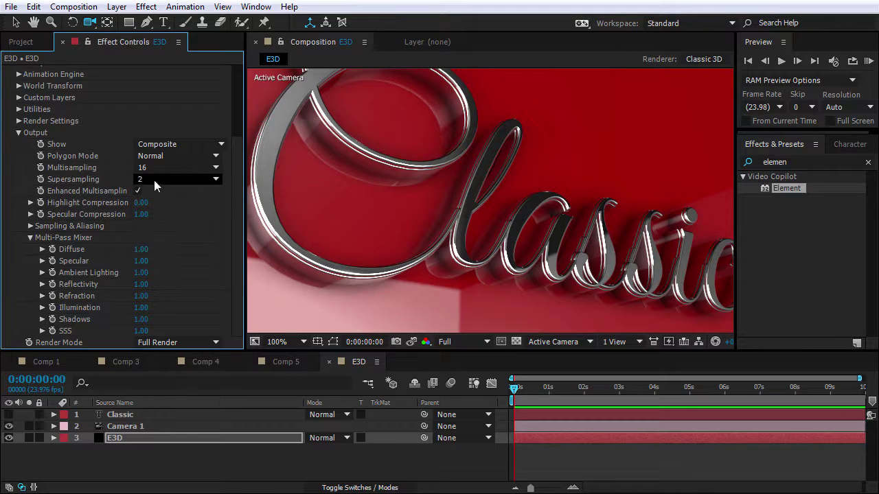
pyautogui.moveTo(616, 291); pyautogui.dragTo(590, 281)
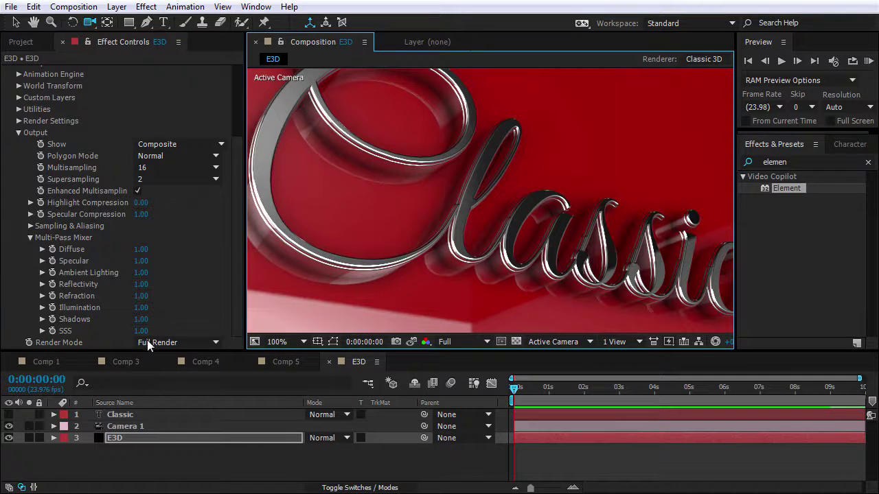
# - Try the Preview render mode while orbiting the Classic text, and return to Full Render
pyautogui.click(177, 342)
pyautogui.click(171, 373)
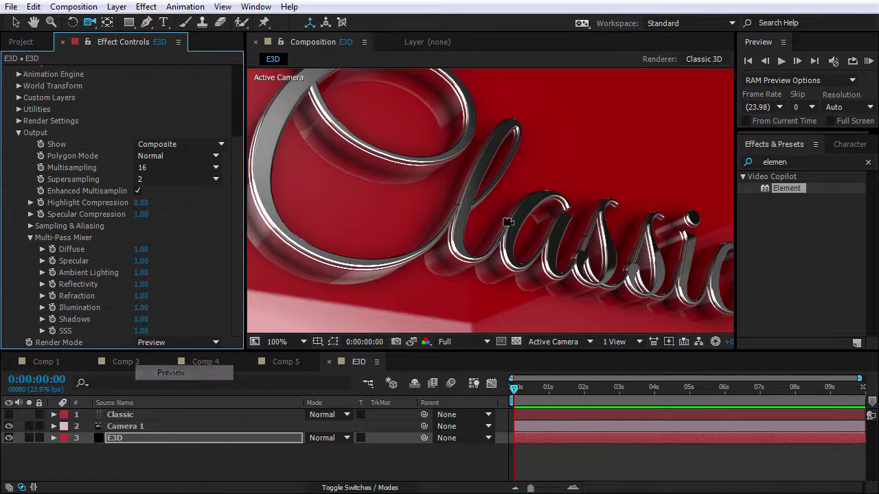
pyautogui.scroll(-2, 524, 257)
pyautogui.moveTo(524, 257); pyautogui.dragTo(557, 268)
pyautogui.click(172, 342)
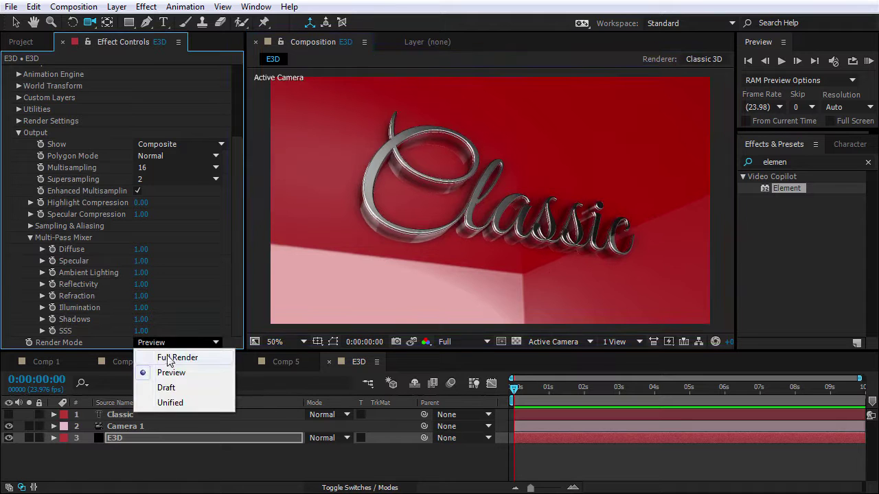
pyautogui.click(170, 357)
pyautogui.scroll(2, 499, 271)
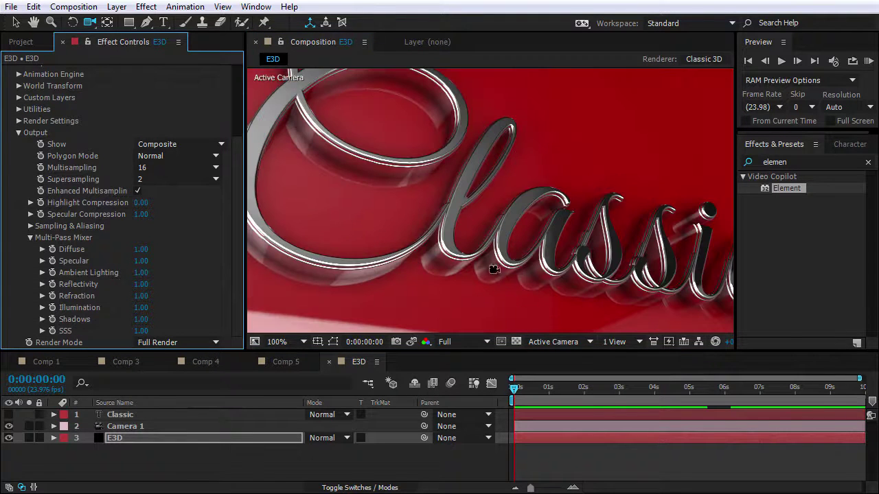
# - Set the output Supersampling to 0 and return to the whole Classic title in the frame
pyautogui.click(157, 180)
pyautogui.click(159, 194)
pyautogui.scroll(-2, 494, 203)
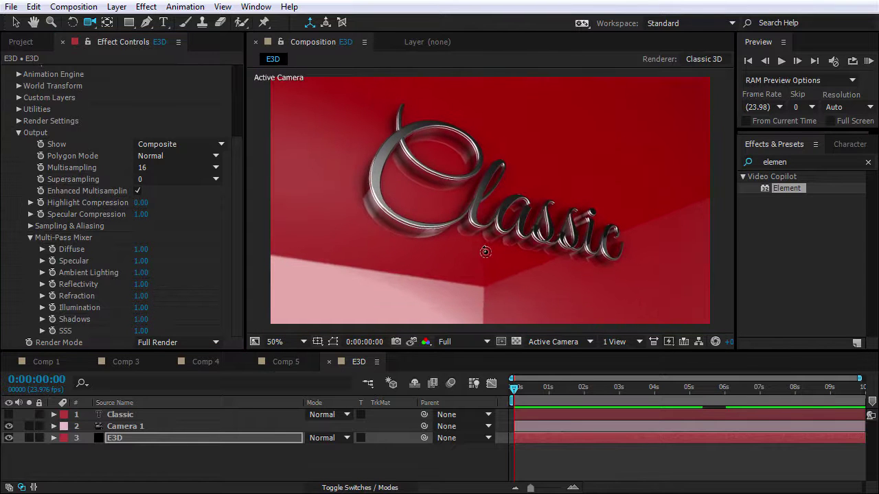
# - Turn on Depth of Field for Camera 1 and set its Aperture to 100 pixels
pyautogui.click(124, 427)
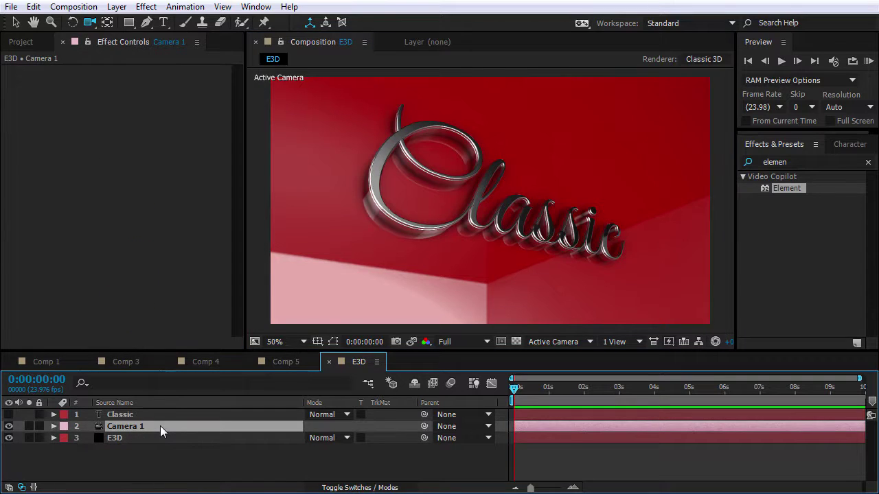
pyautogui.press('a')
pyautogui.press('a')
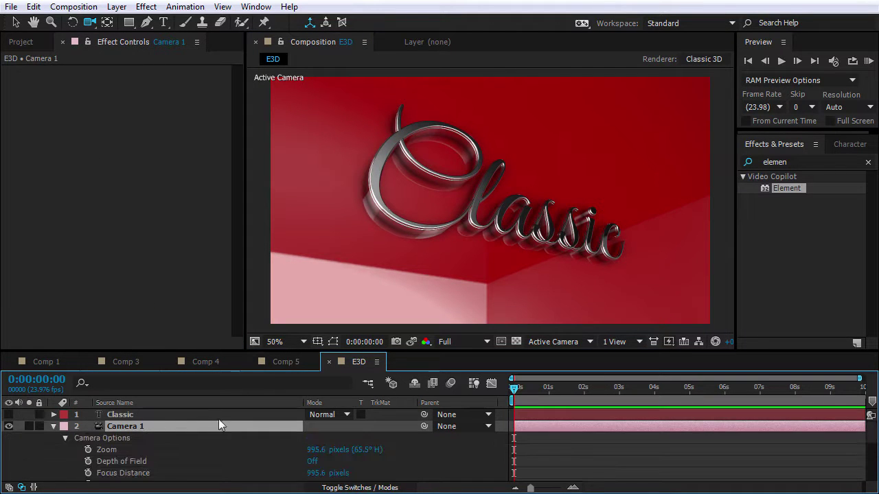
pyautogui.scroll(-2, 219, 420)
pyautogui.click(310, 427)
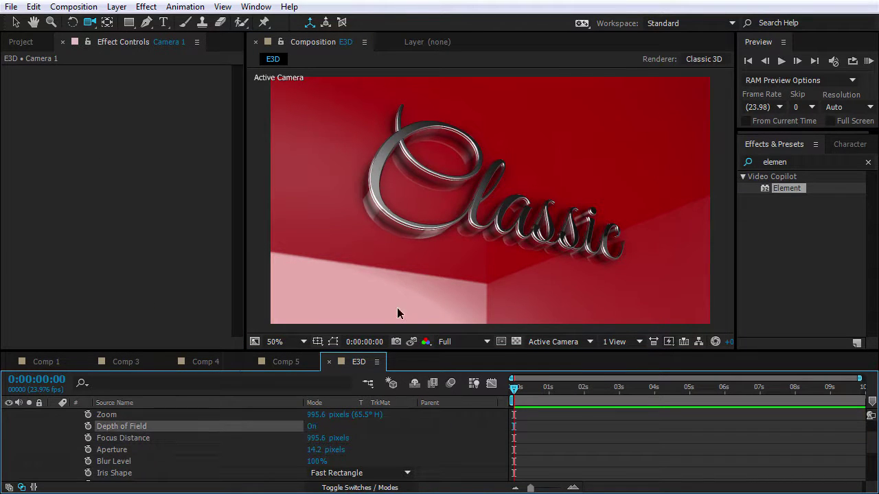
pyautogui.click(319, 451)
pyautogui.write('100')
pyautogui.press('Return')
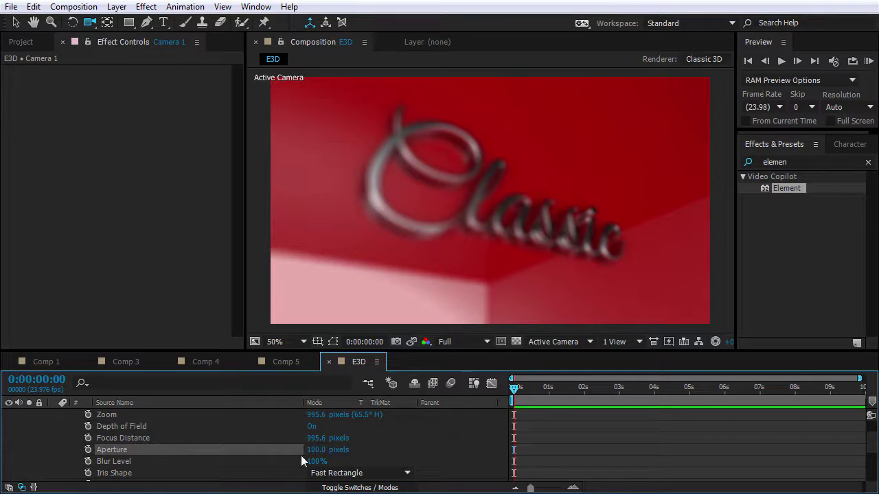
# - Set Camera 1's Focus Distance to 400 pixels and its Aperture to 150 pixels
pyautogui.click(313, 438)
pyautogui.write('400')
pyautogui.press('Return')
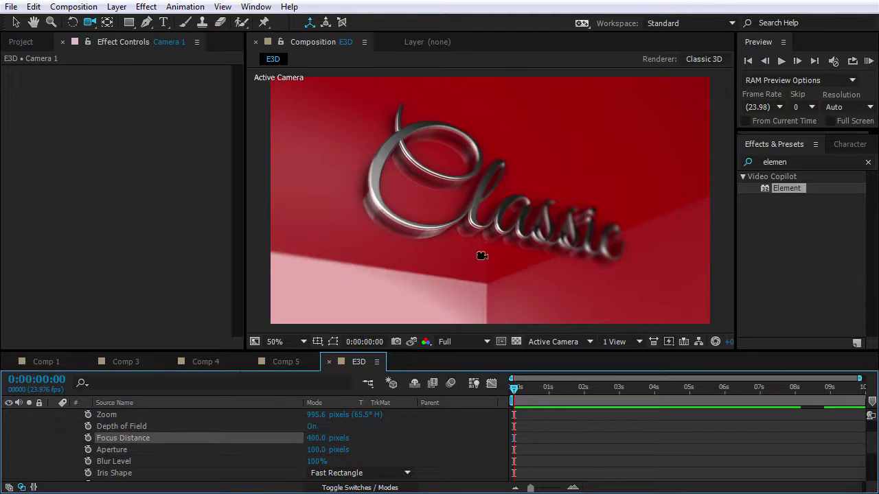
pyautogui.moveTo(526, 287); pyautogui.dragTo(533, 263)
pyautogui.click(315, 450)
pyautogui.write('150')
pyautogui.press('Return')
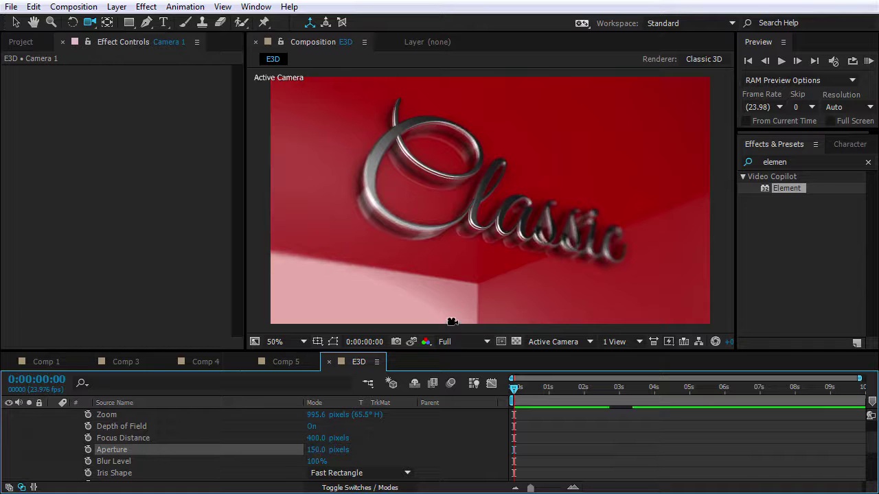
# - Set Camera 1's Aperture to 250 pixels and inspect the blurred title in an enlarged composition view
pyautogui.write('250')
pyautogui.press('Return')
pyautogui.press('.')
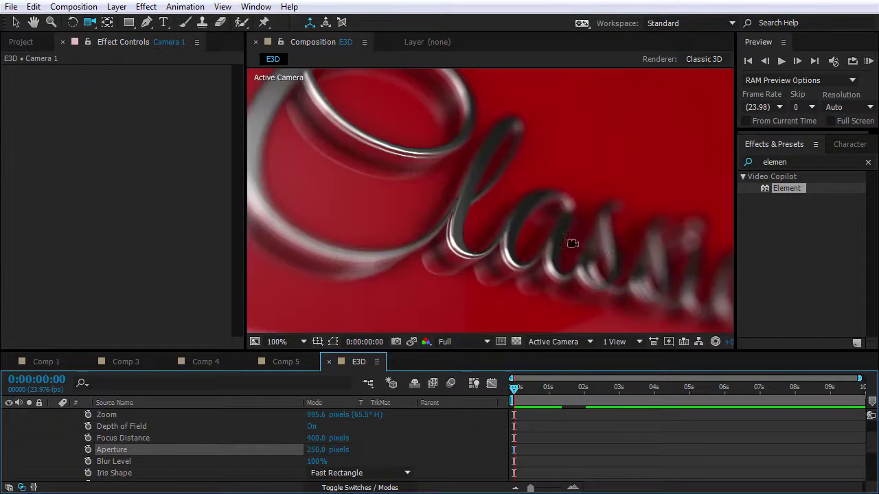
pyautogui.press('`')
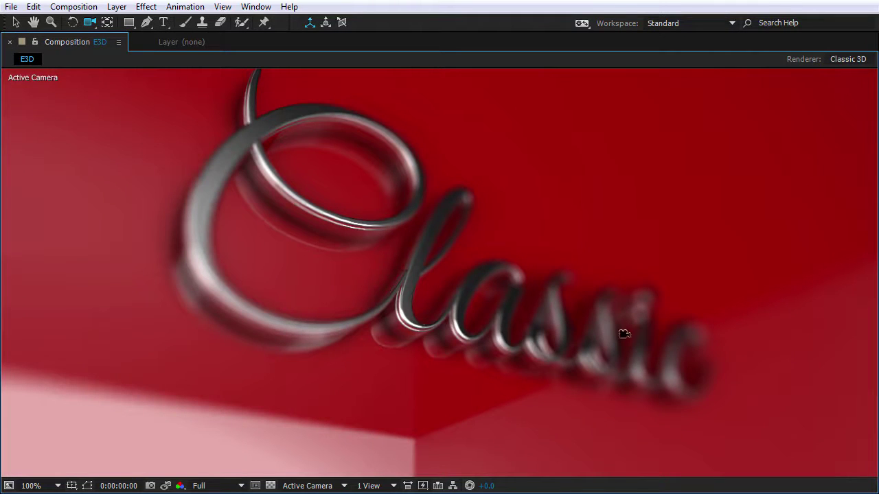
pyautogui.press(',')
pyautogui.press('`')
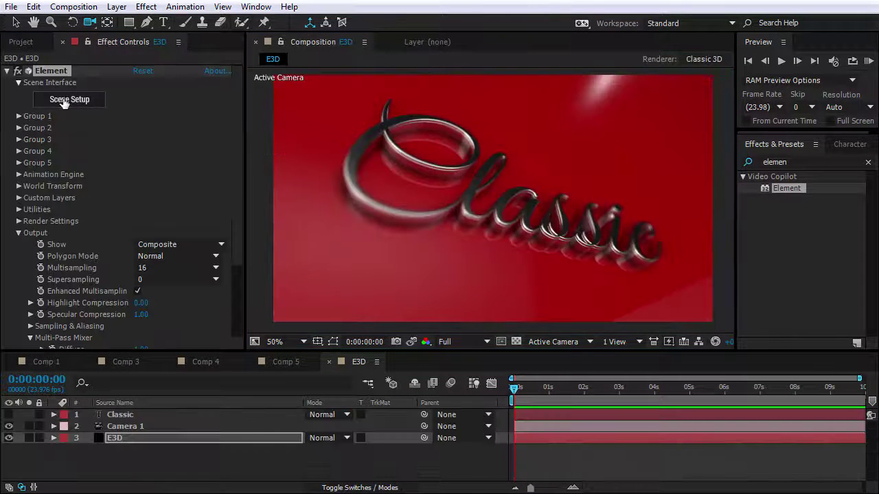
# - Open the Element scene setup and set the Plane Model's UV Repeat to 10 by 10
pyautogui.click(65, 100)
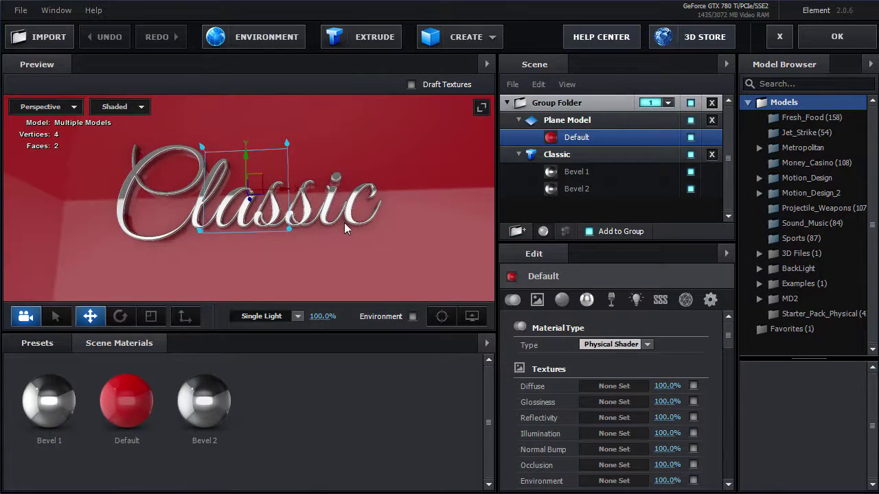
pyautogui.click(559, 121)
pyautogui.click(585, 301)
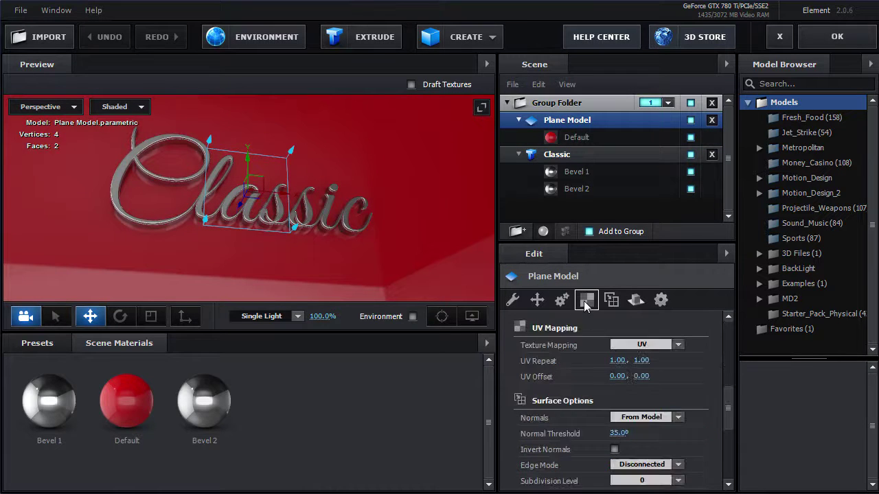
pyautogui.click(622, 362)
pyautogui.write('10')
pyautogui.press('Tab')
pyautogui.write('10')
pyautogui.press('Return')
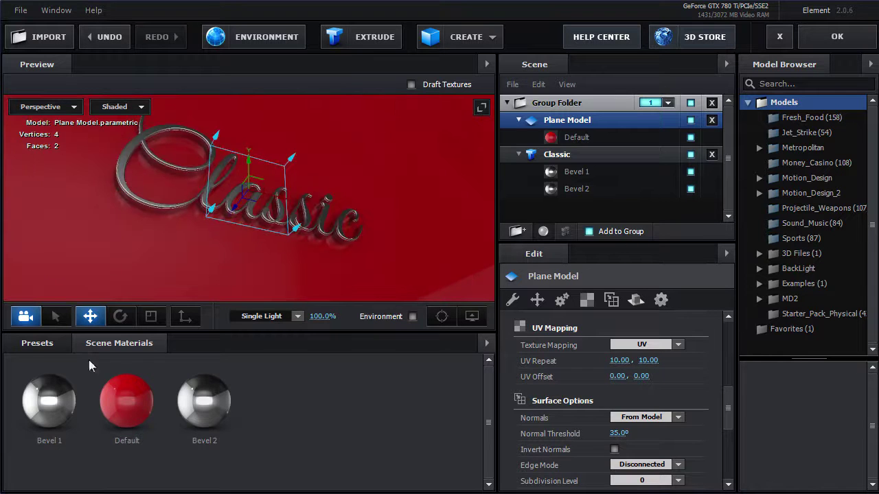
# - Try the concrete_slabs and concrete_wall_grunge_01 materials from the Pro_Shaders_2 Concrete presets on the plane
pyautogui.click(37, 343)
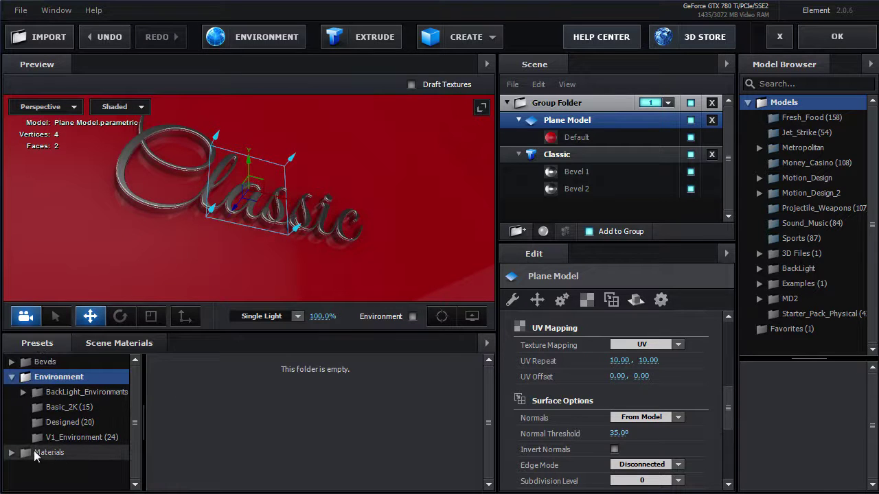
pyautogui.click(49, 453)
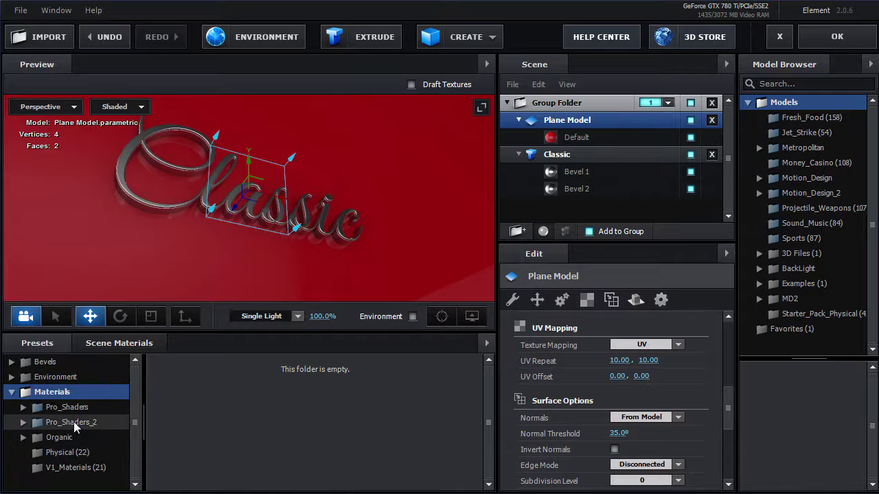
pyautogui.doubleClick(66, 423)
pyautogui.scroll(-2, 134, 390)
pyautogui.click(95, 423)
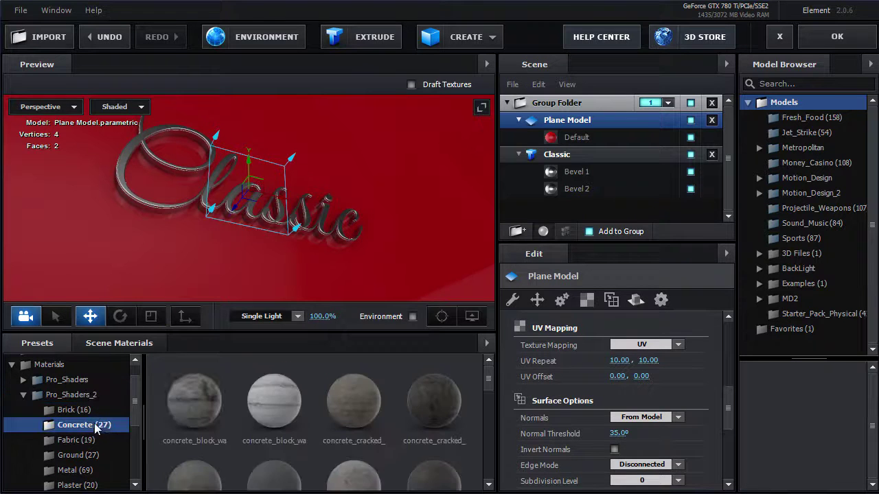
pyautogui.scroll(-1, 379, 432)
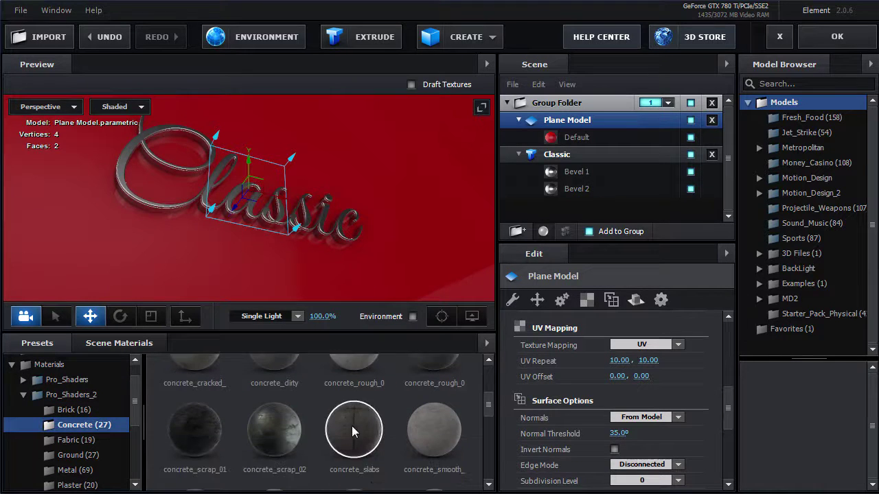
pyautogui.moveTo(354, 431); pyautogui.dragTo(377, 168)
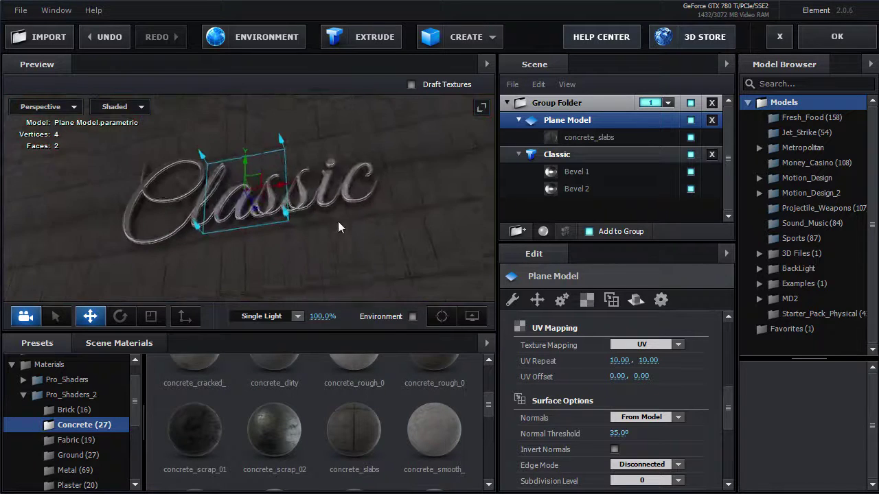
pyautogui.moveTo(338, 225); pyautogui.dragTo(279, 267)
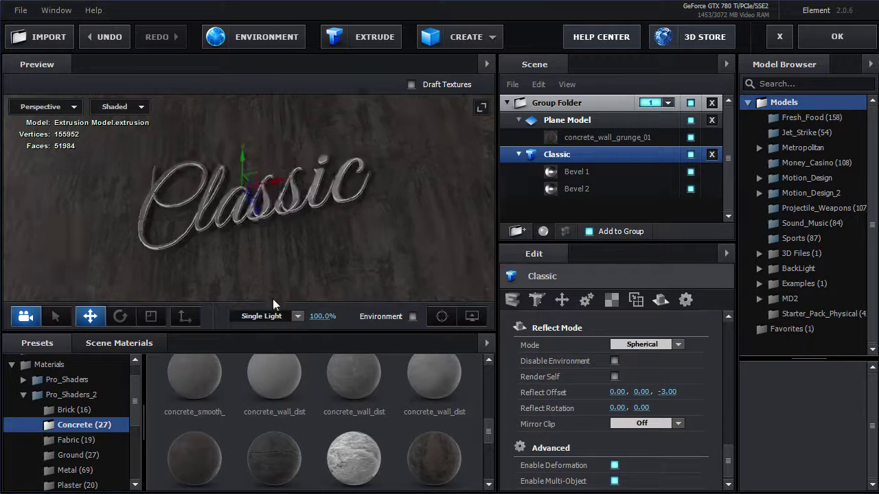
pyautogui.moveTo(278, 300); pyautogui.dragTo(291, 268)
# - Browse the Pro_Shaders_2 Metal presets and apply clean_metal_clean_gold to the first bevel of the Classic text
pyautogui.scroll(-2, 86, 445)
pyautogui.click(80, 421)
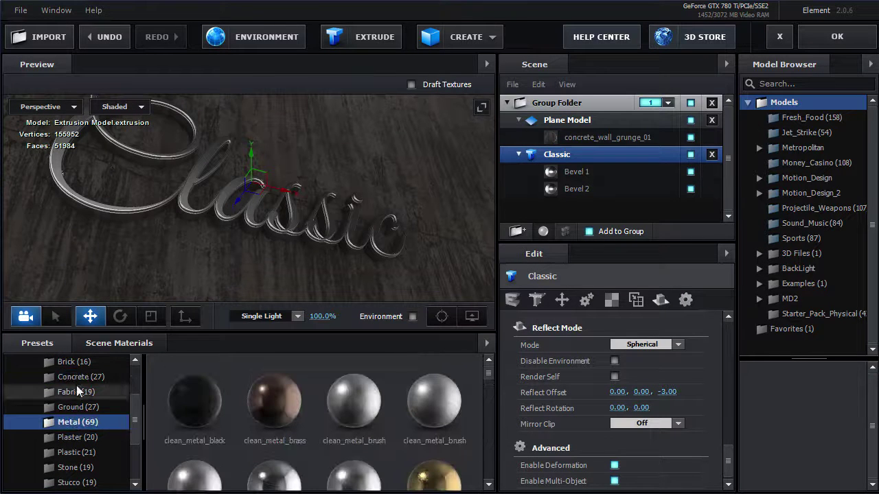
pyautogui.scroll(-2, 329, 433)
pyautogui.moveTo(342, 248); pyautogui.dragTo(289, 238)
pyautogui.moveTo(195, 435); pyautogui.dragTo(240, 217)
pyautogui.moveTo(340, 237); pyautogui.dragTo(258, 246)
pyautogui.scroll(2, 258, 246)
pyautogui.moveTo(423, 422)
pyautogui.mouseDown()
pyautogui.moveTo(361, 231)
pyautogui.moveTo(352, 240)
pyautogui.mouseUp()
pyautogui.moveTo(279, 268); pyautogui.dragTo(302, 253)
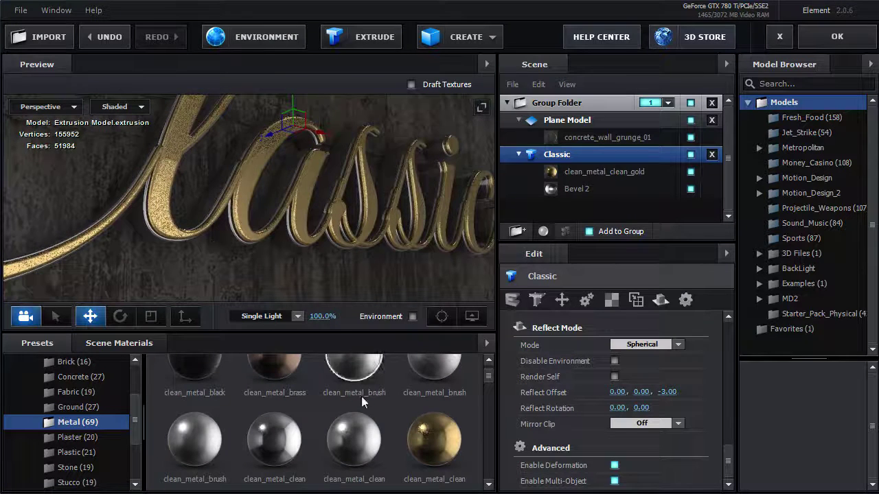
# - Try the clean_metal_brushed and clean_metal_brushed_clean_01 materials on both bevels of the Classic text
pyautogui.click(359, 374)
pyautogui.moveTo(379, 221); pyautogui.dragTo(380, 242)
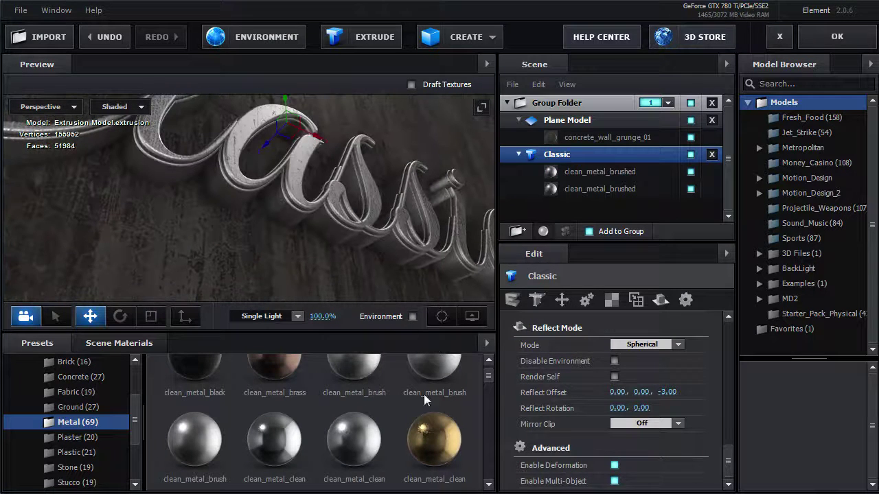
pyautogui.scroll(-3, 354, 384)
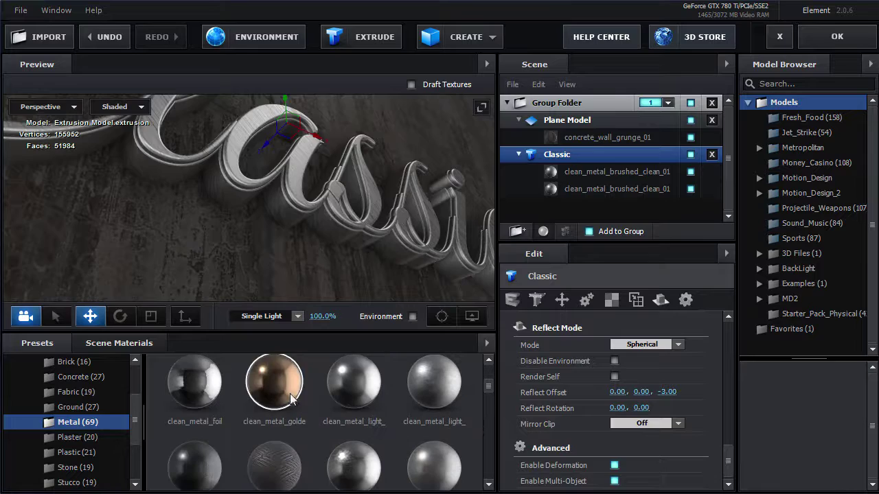
# - Apply metal_bronze_rust to the first bevel of the Classic text and accept the scene
pyautogui.click(274, 381)
pyautogui.moveTo(393, 207); pyautogui.dragTo(268, 274)
pyautogui.scroll(-2, 343, 433)
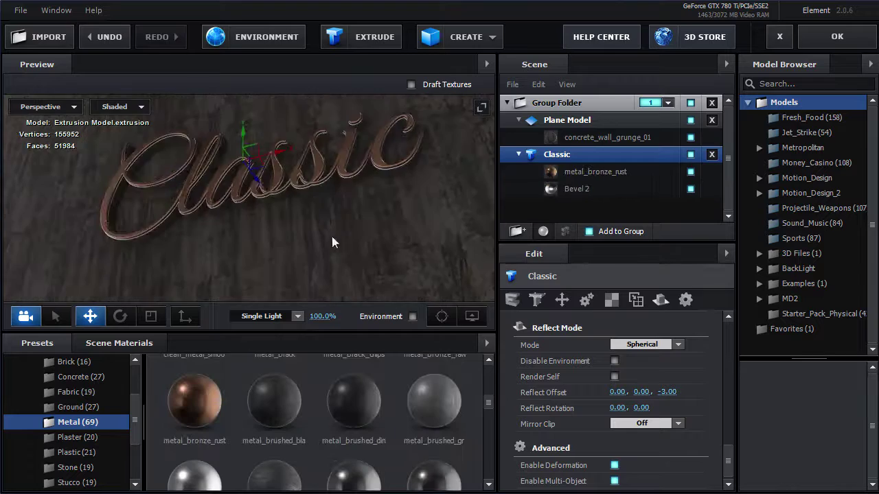
pyautogui.moveTo(332, 236); pyautogui.dragTo(396, 234)
pyautogui.click(837, 36)
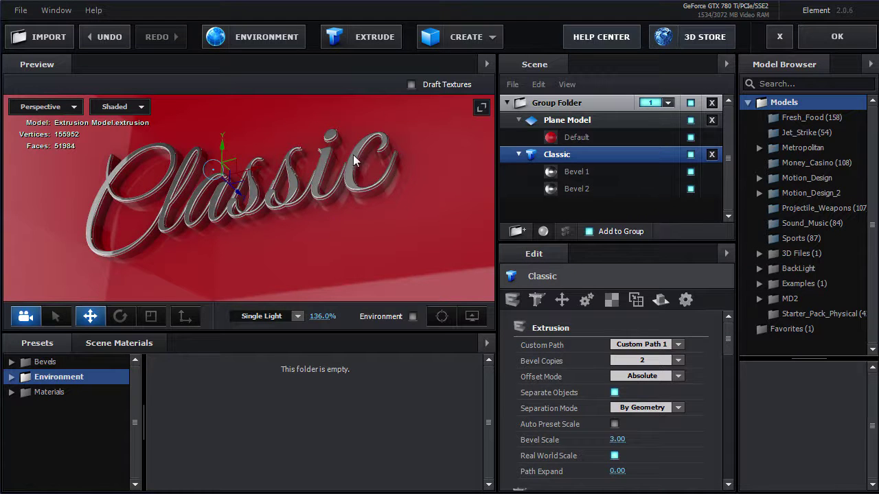
# - Check the scene's current environment texture, and try the Basic_2K_01 and Basic_2K_02 environment presets on the chrome title
pyautogui.click(261, 38)
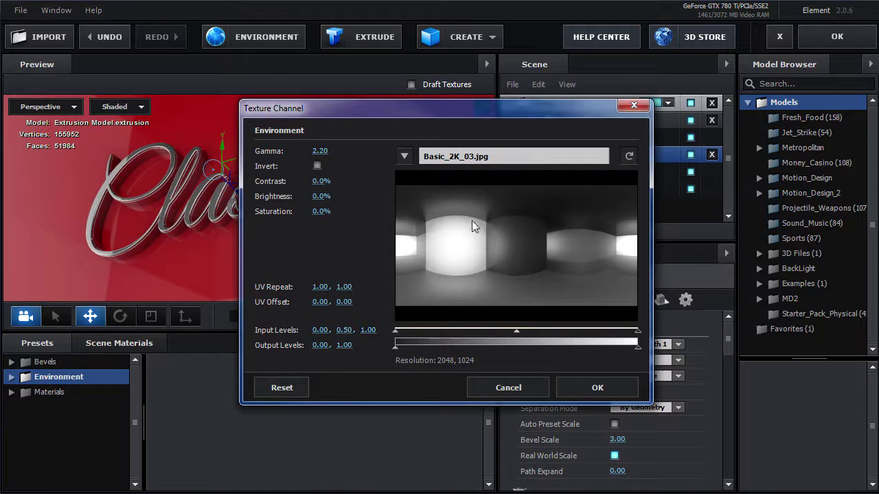
pyautogui.click(516, 389)
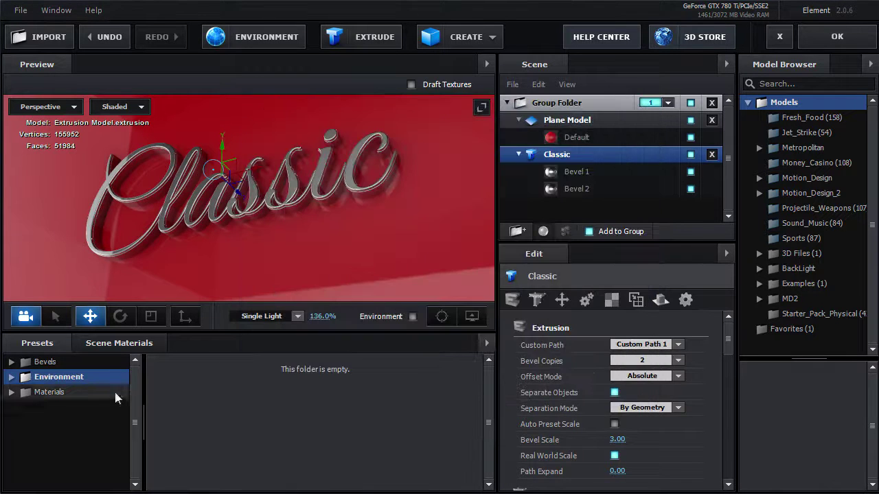
pyautogui.doubleClick(55, 378)
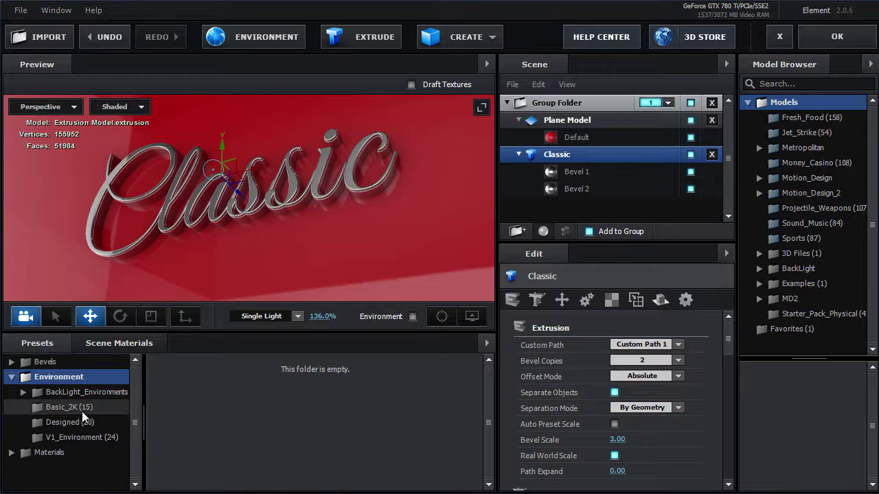
pyautogui.click(72, 406)
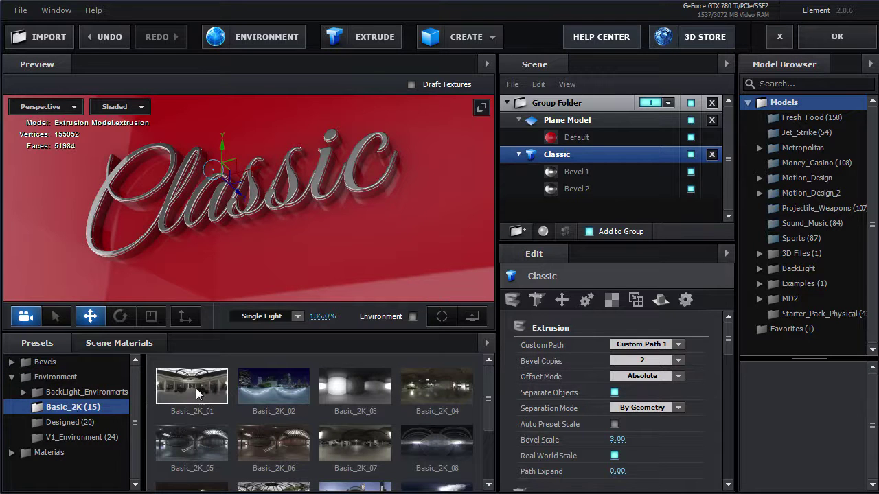
pyautogui.moveTo(196, 388); pyautogui.dragTo(162, 230)
pyautogui.click(272, 399)
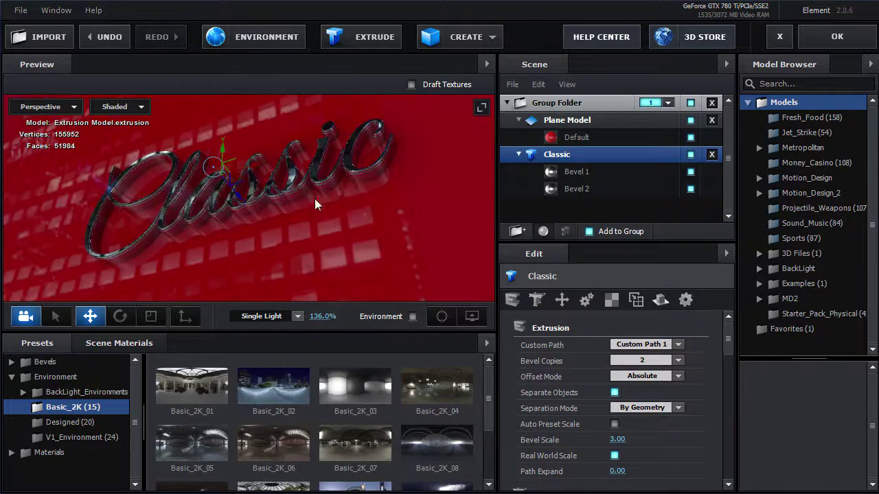
pyautogui.moveTo(358, 194); pyautogui.dragTo(417, 219)
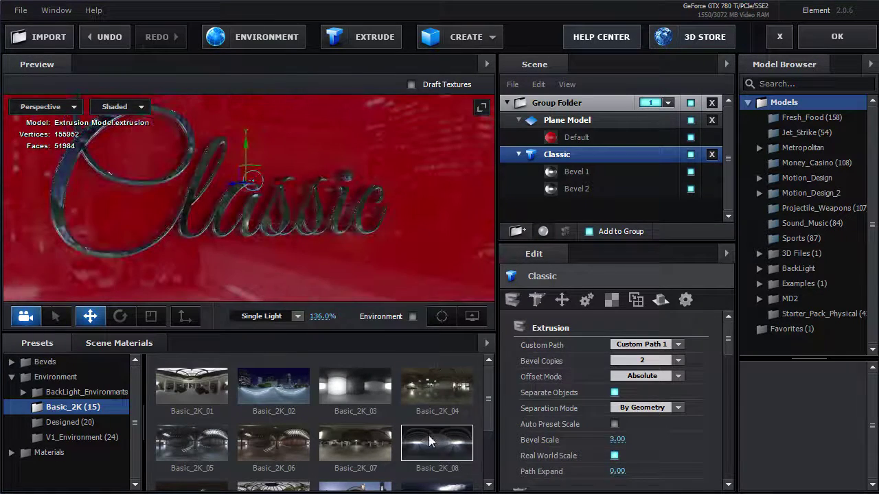
# - Browse to the BackLight_2K environment presets and try BackLight_2K_06 and BackLight_2K_04 on the scene
pyautogui.scroll(-2, 425, 447)
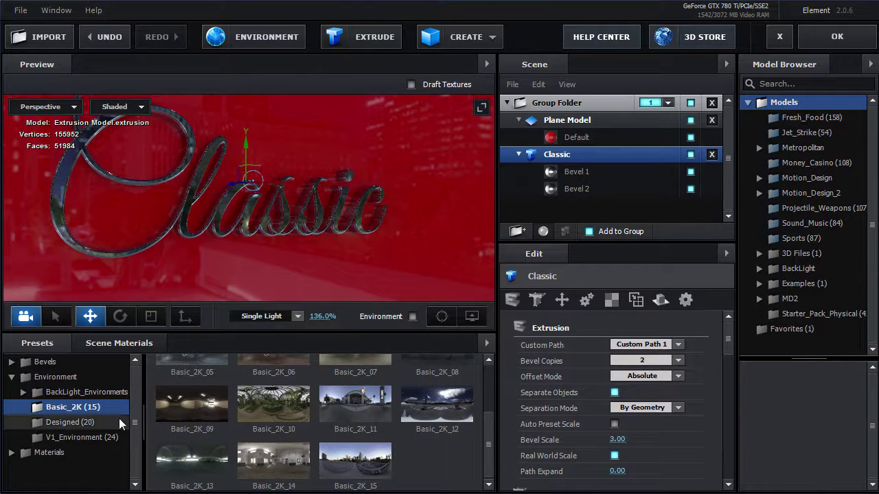
pyautogui.click(72, 393)
pyautogui.click(96, 408)
pyautogui.scroll(-1, 487, 380)
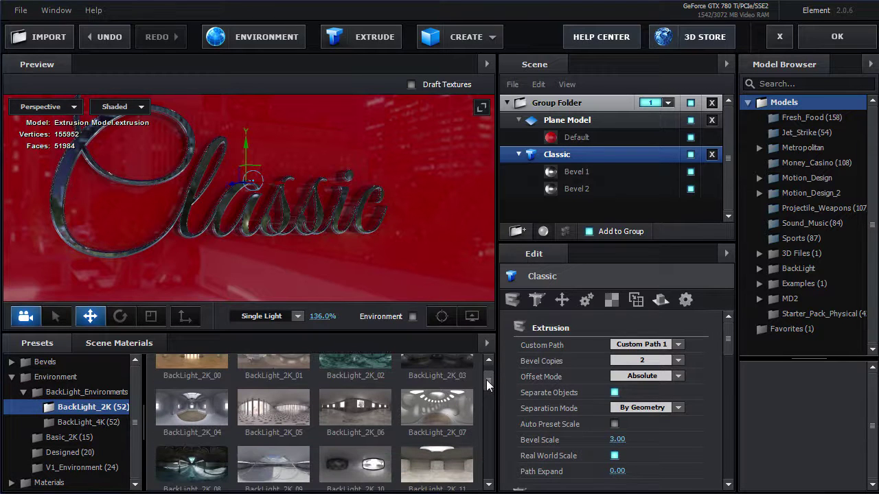
pyautogui.click(325, 420)
pyautogui.moveTo(349, 248)
pyautogui.mouseDown()
pyautogui.moveTo(282, 238)
pyautogui.moveTo(351, 238)
pyautogui.mouseUp()
pyautogui.click(184, 410)
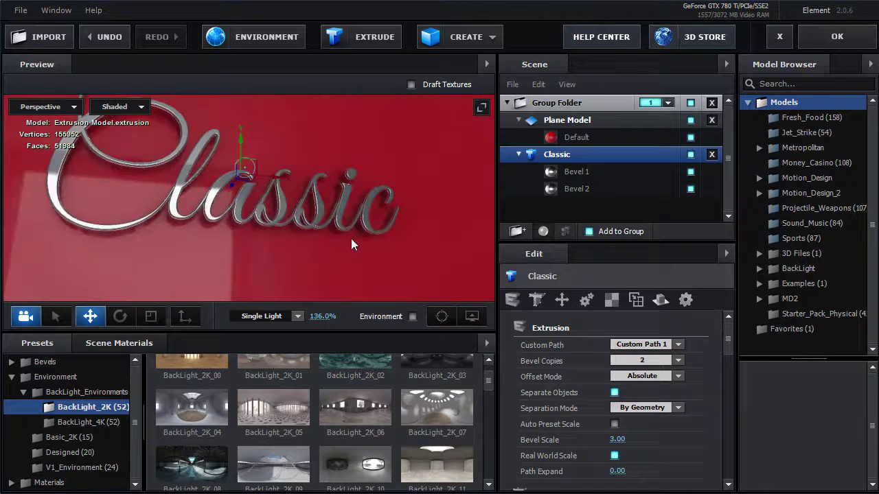
# - Try the BackLight_2K_11 environment and orbit the Classic title to examine its reflections
pyautogui.click(433, 461)
pyautogui.moveTo(289, 222); pyautogui.dragTo(337, 254)
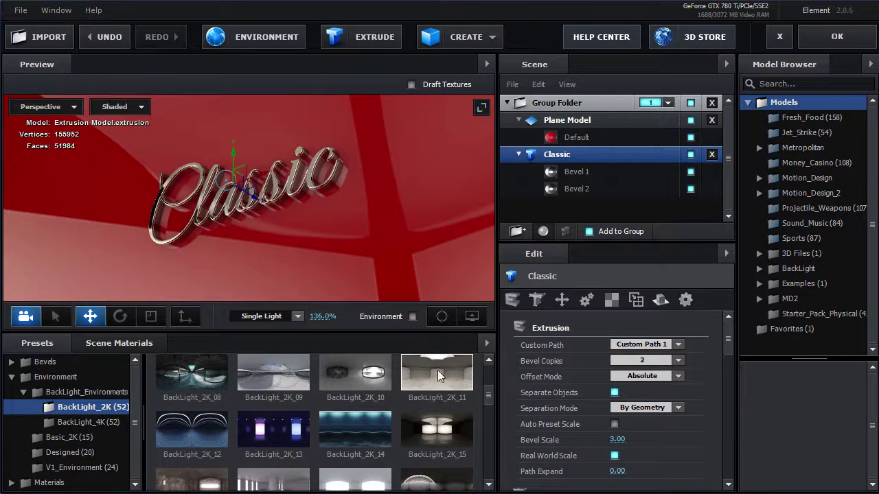
pyautogui.click(437, 371)
pyautogui.moveTo(282, 260); pyautogui.dragTo(340, 283)
pyautogui.scroll(3, 306, 247)
pyautogui.moveTo(305, 247); pyautogui.dragTo(325, 241)
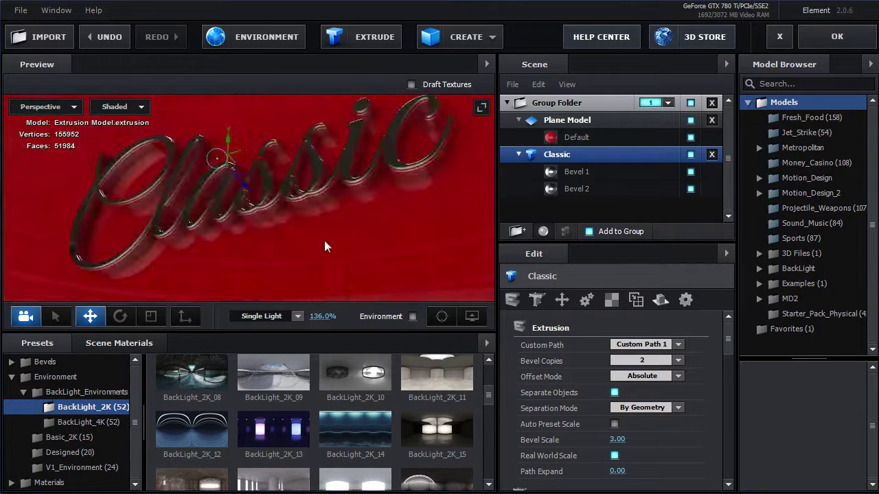
# - Try the BackLight_2K_15 and BackLight_2K_22 environments on the chrome title and red plane
pyautogui.click(437, 437)
pyautogui.scroll(-1, 437, 437)
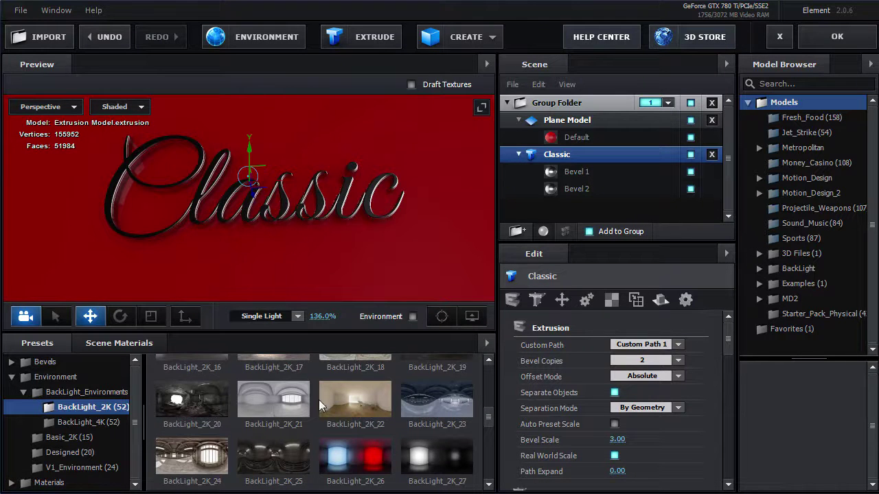
pyautogui.scroll(-1, 329, 409)
pyautogui.scroll(1, 362, 403)
pyautogui.click(362, 404)
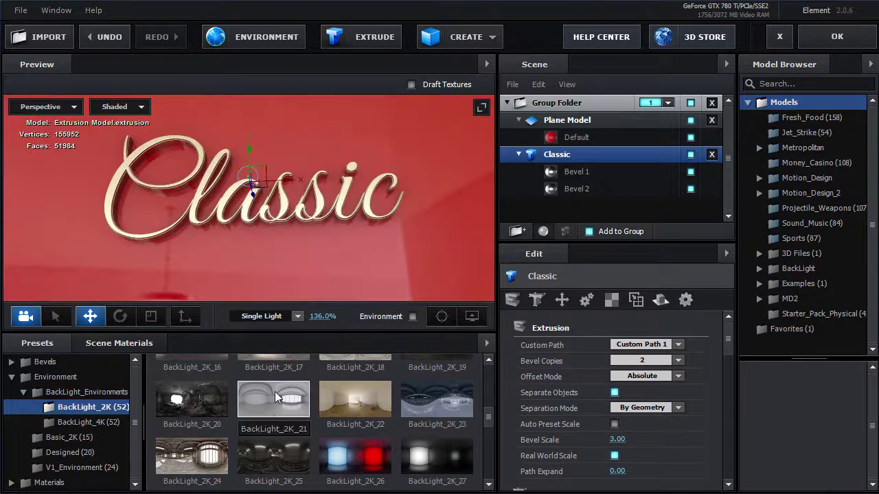
pyautogui.moveTo(331, 202); pyautogui.dragTo(320, 237)
# - Show the environment as the preview background and examine the title's reflections from several angles
pyautogui.click(412, 317)
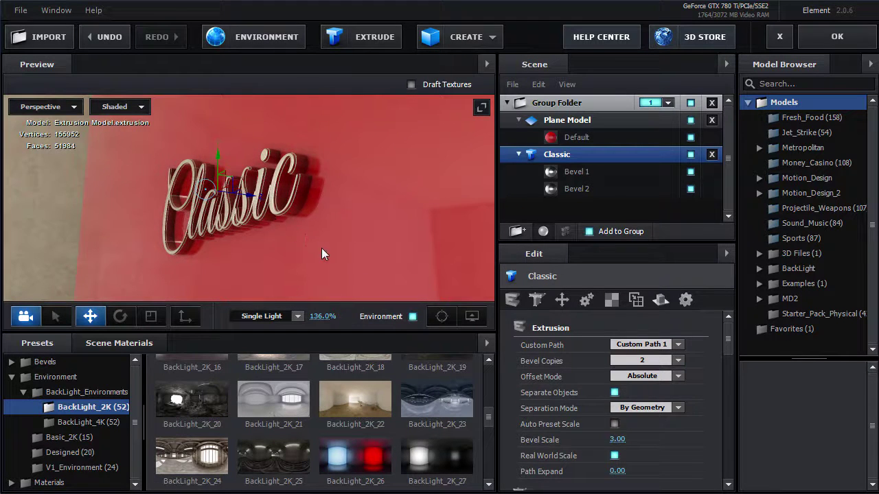
pyautogui.scroll(-4, 321, 248)
pyautogui.moveTo(296, 251); pyautogui.dragTo(249, 235)
pyautogui.scroll(4, 249, 235)
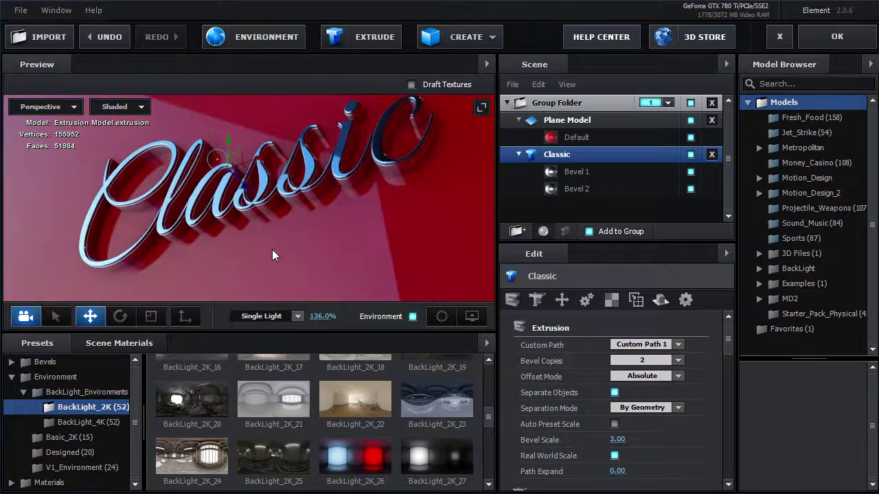
pyautogui.moveTo(273, 249); pyautogui.dragTo(465, 261)
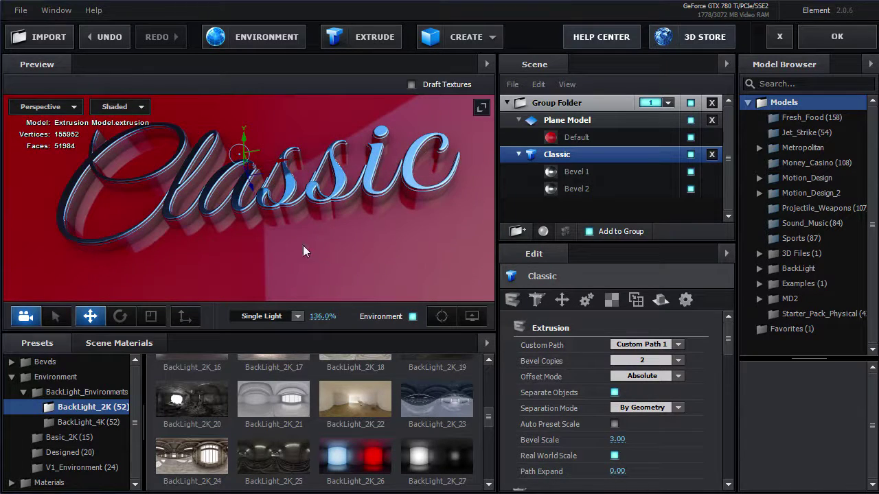
pyautogui.moveTo(277, 243); pyautogui.dragTo(170, 231)
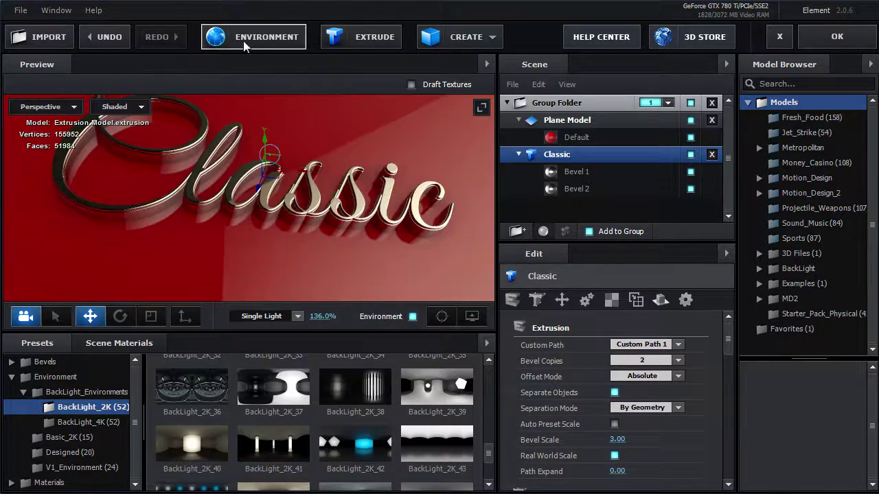
# - Inspect the BackLight_2K_40 environment texture settings and apply the BackLight_2K_51 environment to the Classic title
pyautogui.click(244, 40)
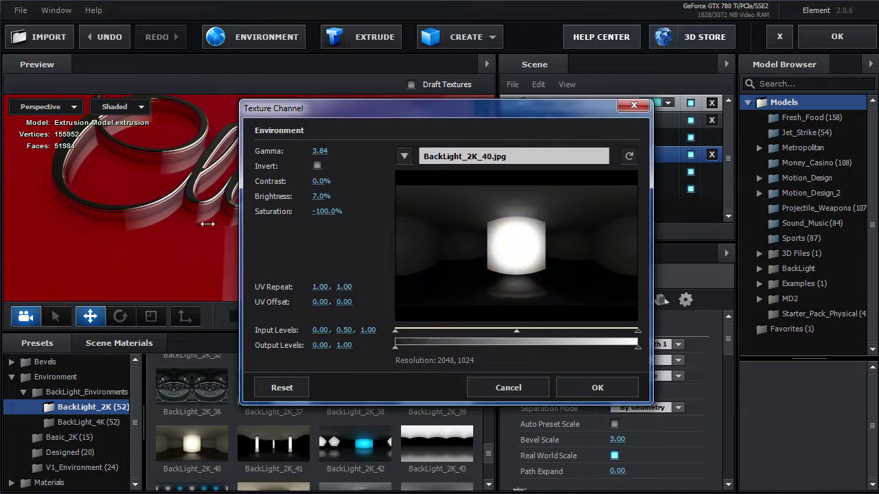
pyautogui.click(592, 390)
pyautogui.moveTo(345, 260); pyautogui.dragTo(450, 467)
pyautogui.click(449, 462)
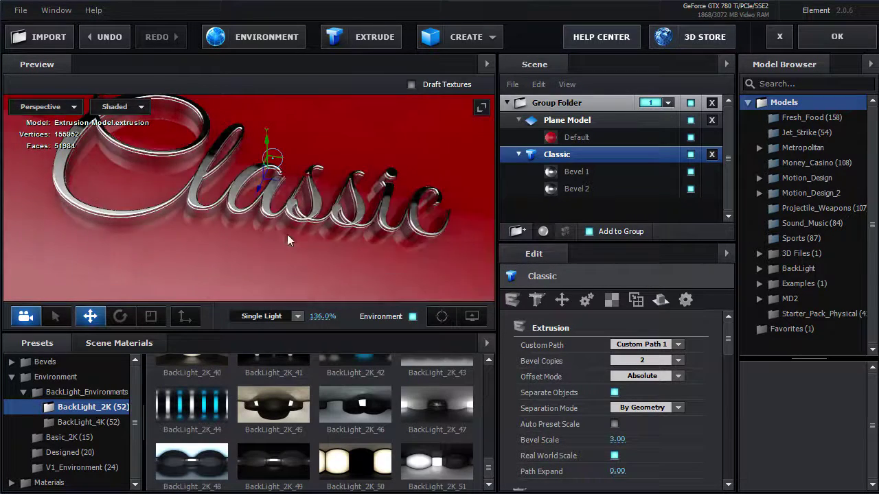
pyautogui.moveTo(287, 234); pyautogui.dragTo(347, 252)
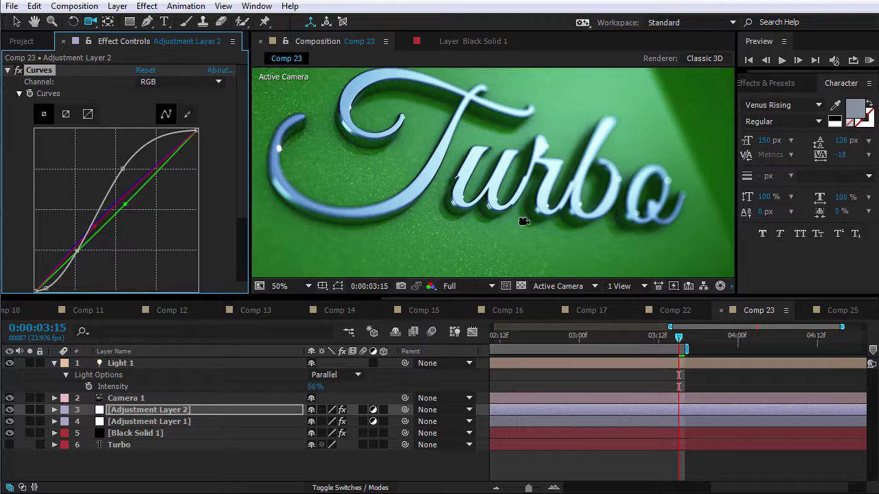
# - Examine the Turbo title and the speckled green surface behind it in Comp 23 and in its Element scene
pyautogui.scroll(2, 487, 220)
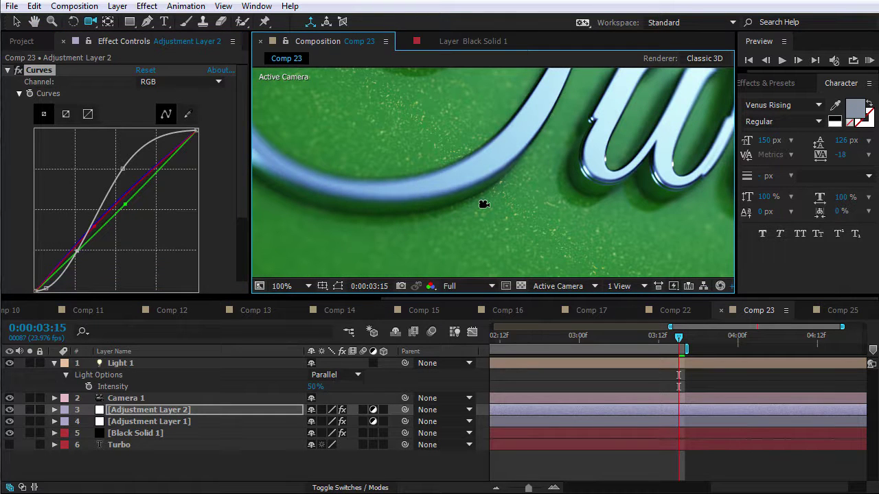
pyautogui.scroll(-2, 476, 166)
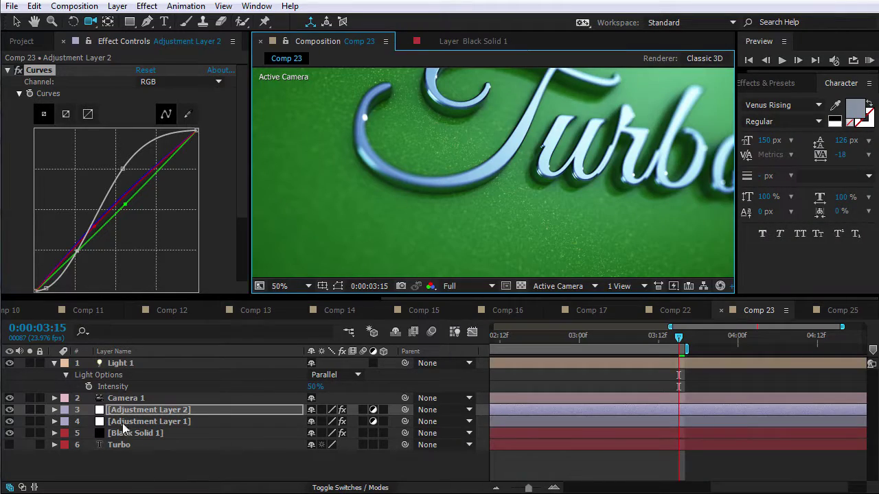
pyautogui.click(127, 432)
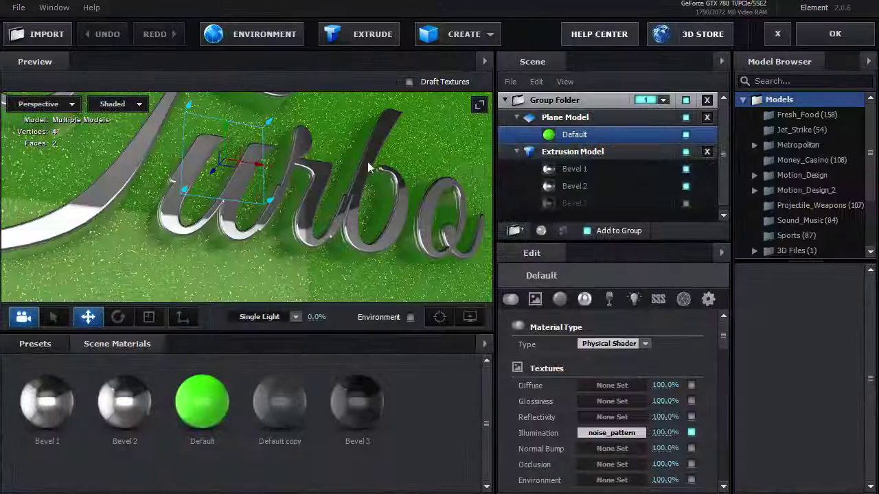
pyautogui.moveTo(367, 161); pyautogui.dragTo(340, 208)
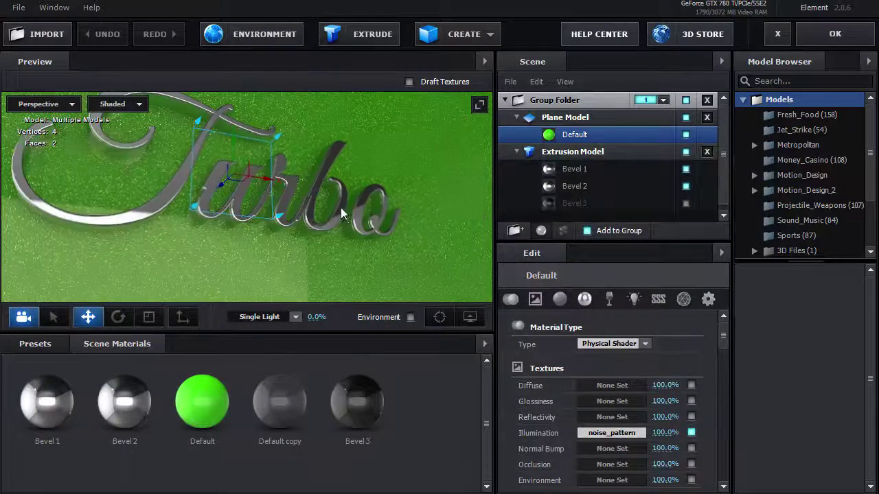
pyautogui.scroll(-3, 341, 248)
pyautogui.moveTo(342, 251); pyautogui.dragTo(440, 155)
pyautogui.scroll(3, 329, 215)
# - Inspect the green plane's UV Repeat, its noise_pattern illumination texture settings, and its illumination color and intensity
pyautogui.click(565, 117)
pyautogui.click(584, 299)
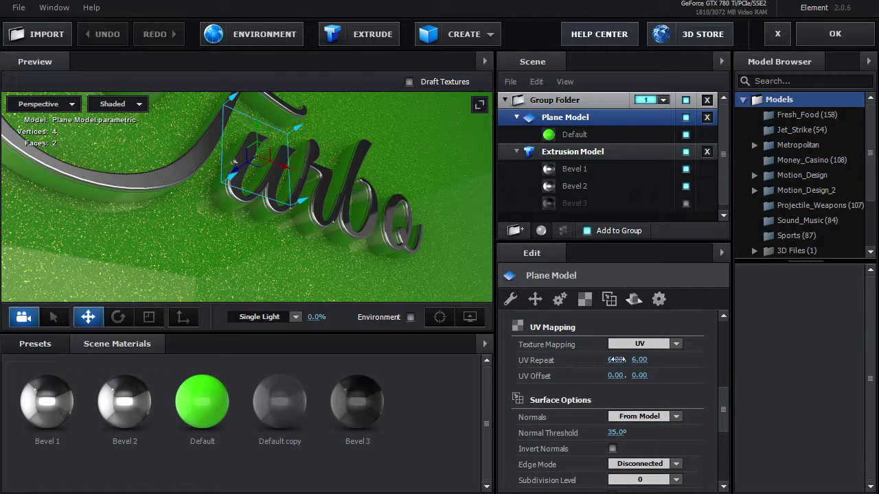
pyautogui.click(572, 137)
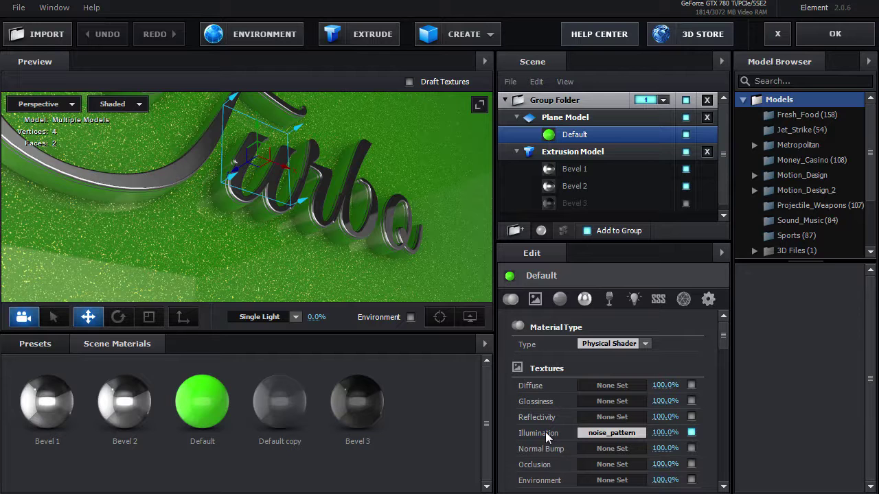
pyautogui.click(603, 430)
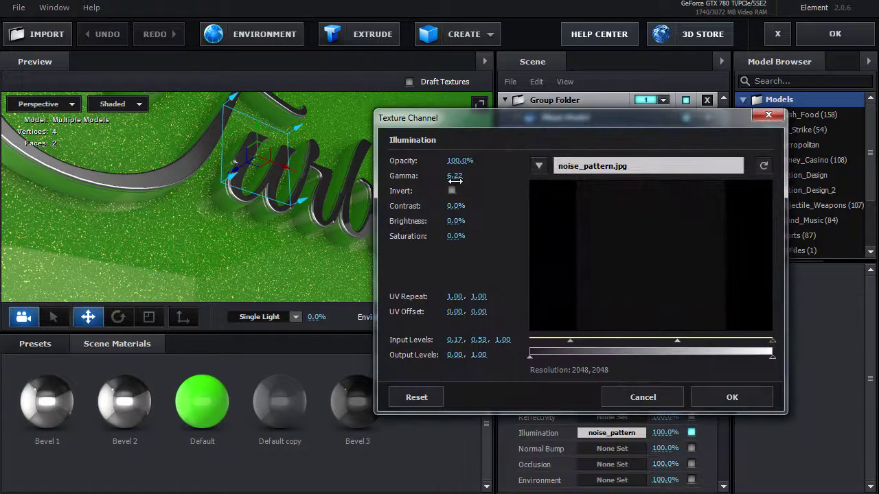
pyautogui.click(644, 397)
pyautogui.click(633, 299)
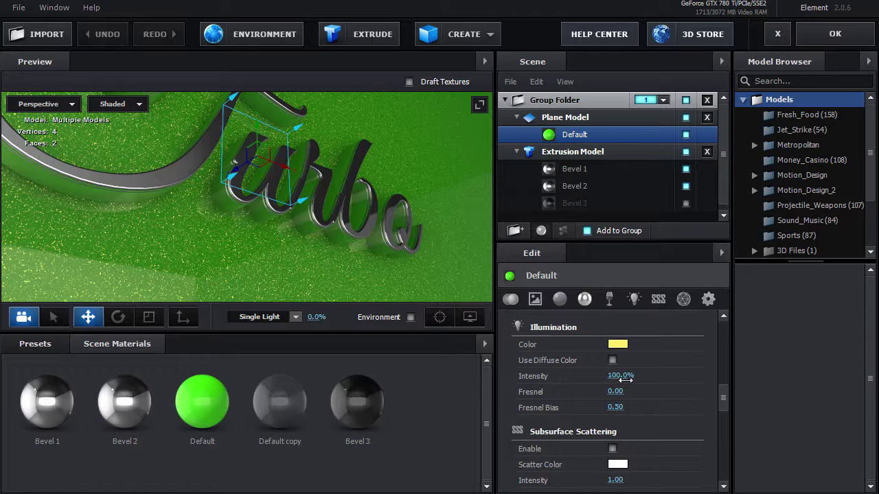
pyautogui.moveTo(356, 220); pyautogui.dragTo(352, 215)
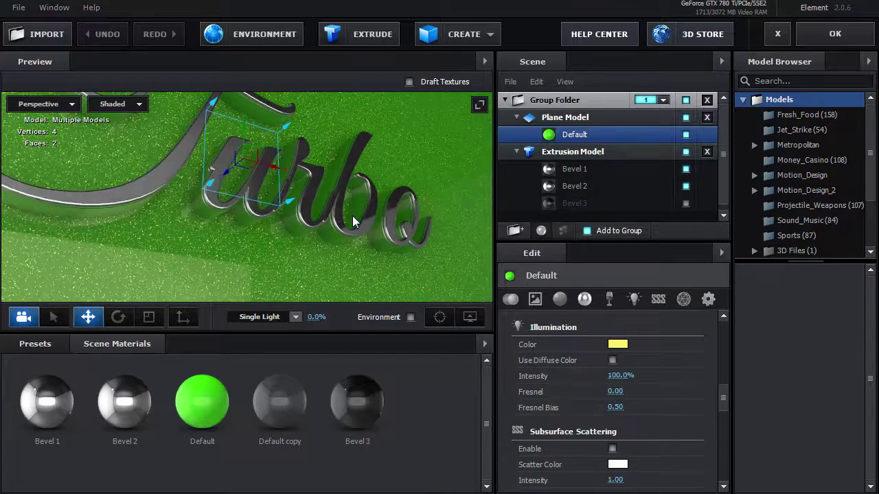
# - Reset the plane's Default material and set its diffuse color to a saturated blue
pyautogui.rightClick(571, 140)
pyautogui.click(600, 148)
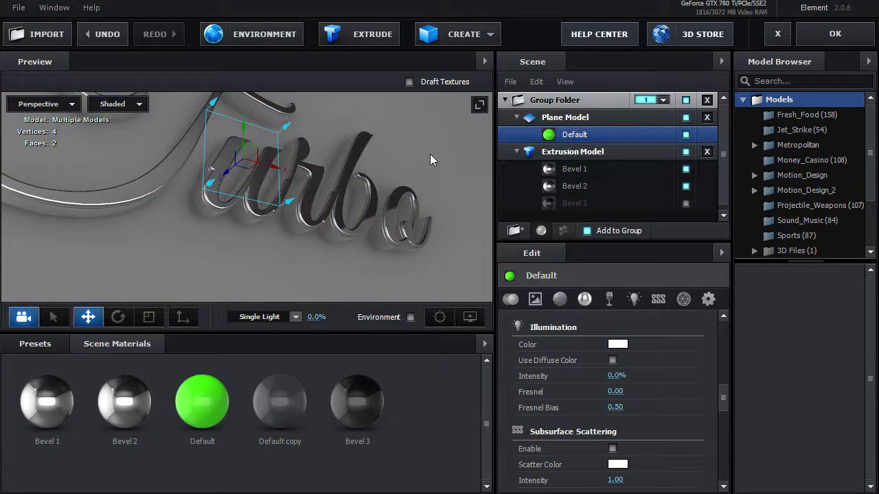
pyautogui.click(563, 299)
pyautogui.click(620, 344)
pyautogui.click(684, 347)
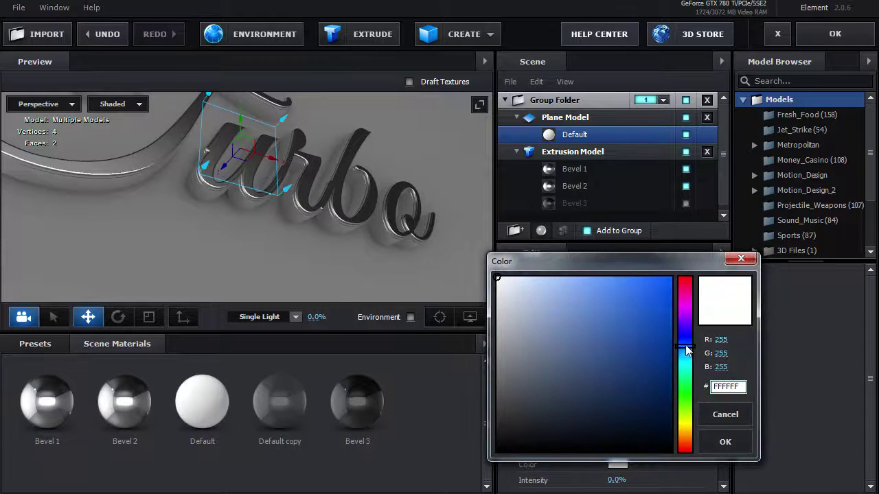
pyautogui.moveTo(655, 342); pyautogui.dragTo(657, 282)
pyautogui.click(718, 447)
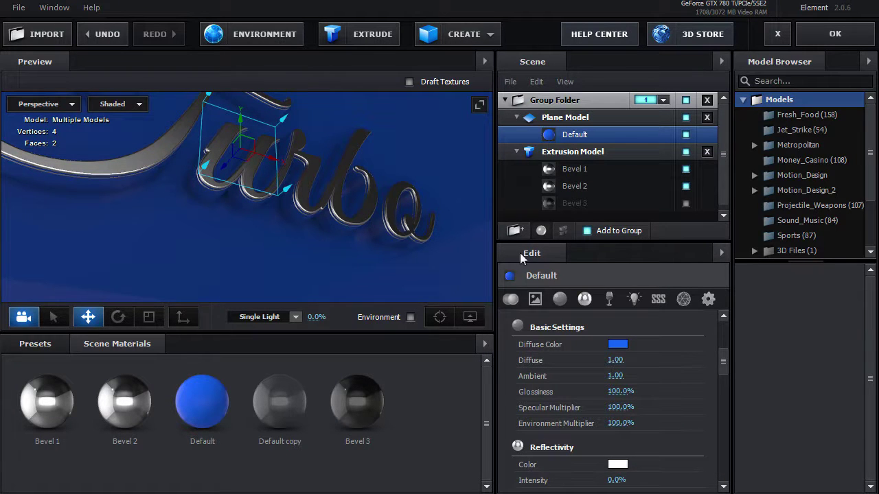
# - Assign noise_pattern as the plane material's Illumination texture and set the illumination intensity to 100%
pyautogui.click(535, 299)
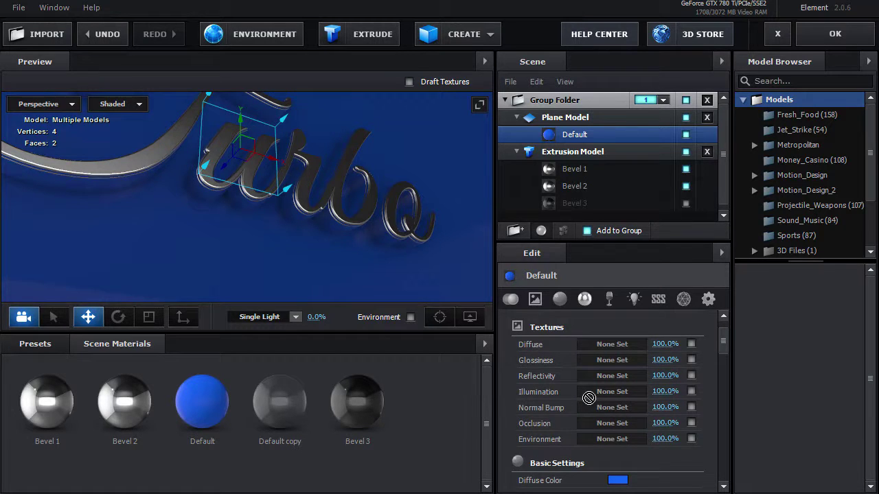
pyautogui.moveTo(584, 407); pyautogui.dragTo(596, 392)
pyautogui.click(634, 298)
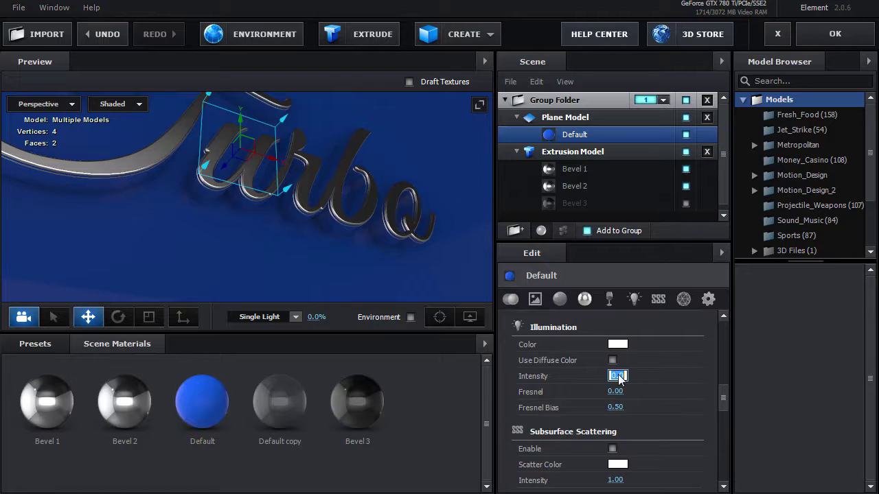
pyautogui.click(617, 375)
pyautogui.write('10')
pyautogui.press('Return')
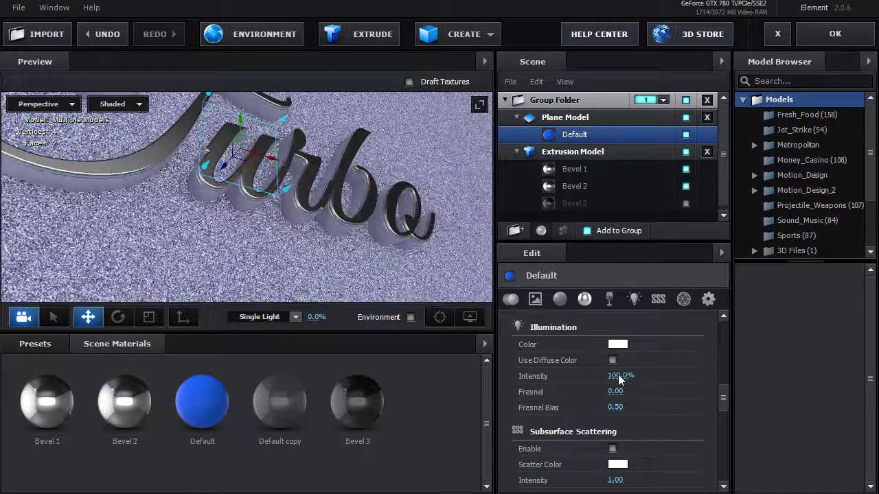
# - Set the plane material's illumination color to a bright cyan
pyautogui.click(618, 344)
pyautogui.click(684, 362)
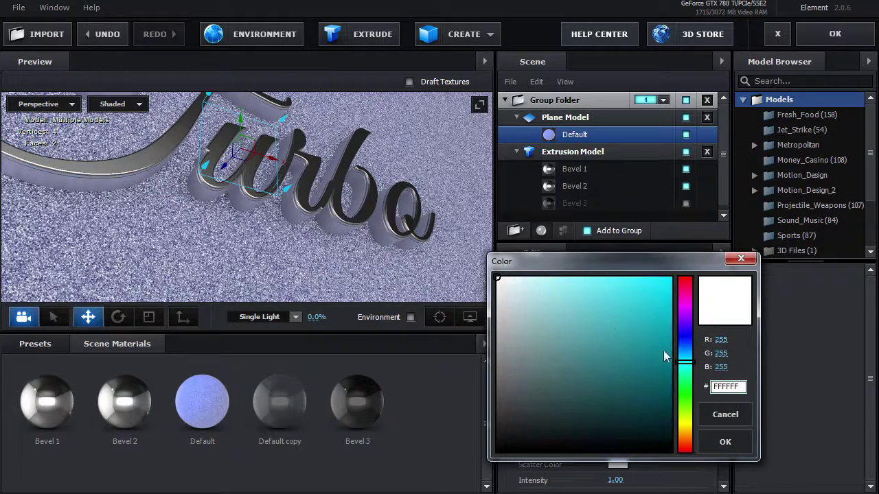
pyautogui.moveTo(622, 280); pyautogui.dragTo(635, 299)
pyautogui.click(726, 442)
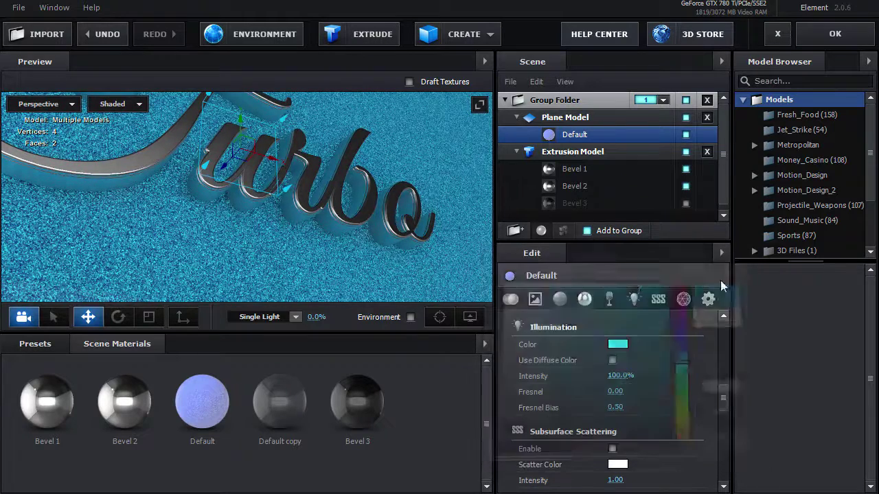
# - Raise the noise_pattern illumination texture's input black level to 0.47 and move its input midtone toward white
pyautogui.click(535, 300)
pyautogui.click(610, 396)
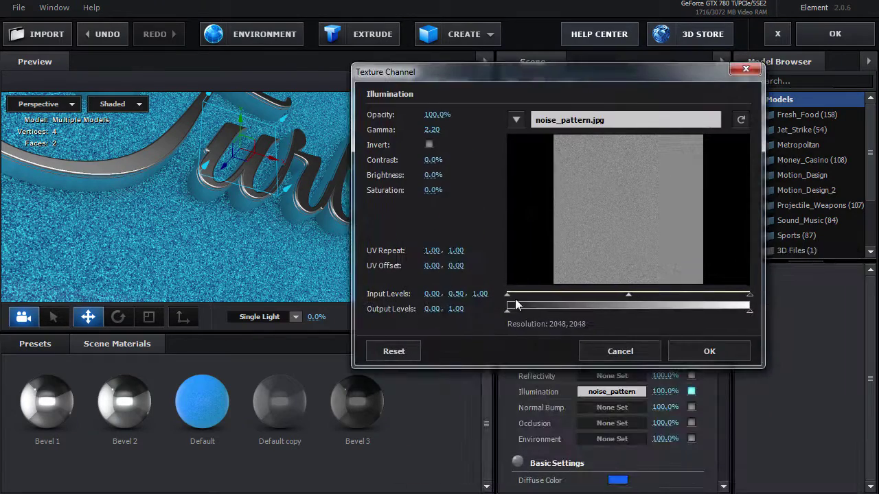
pyautogui.moveTo(517, 303); pyautogui.dragTo(623, 303)
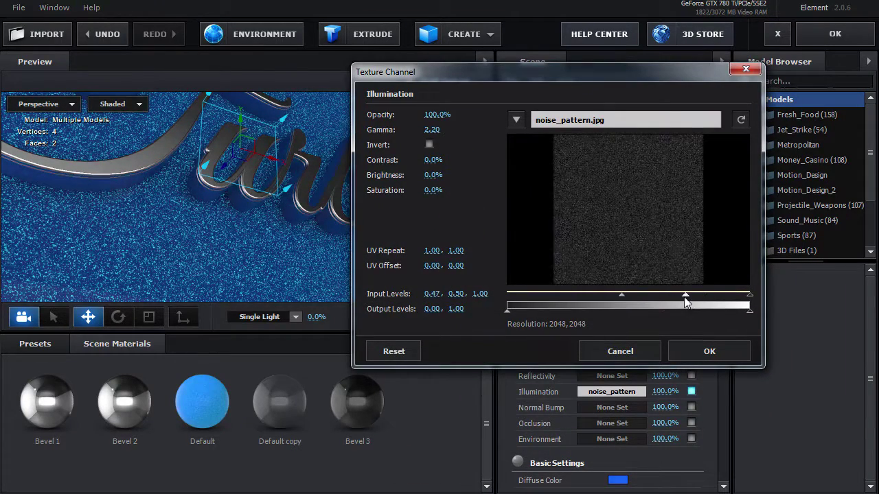
pyautogui.moveTo(686, 300); pyautogui.dragTo(714, 298)
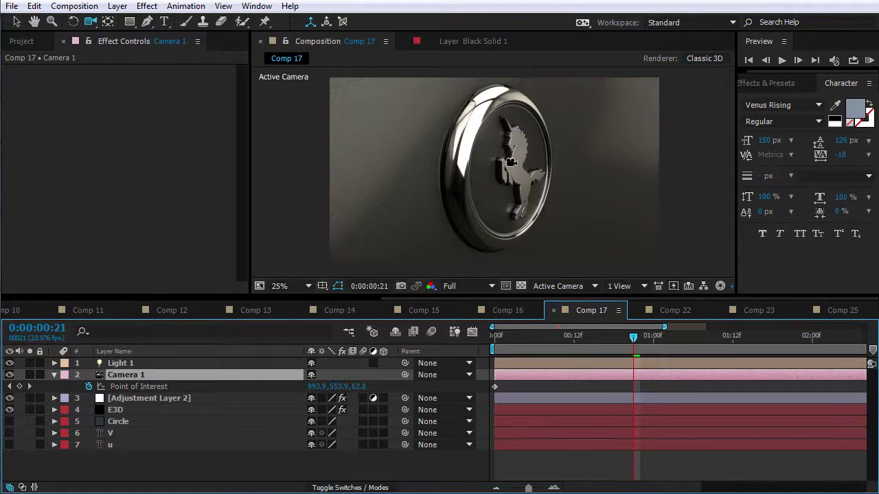
# - Solo the Circle layer in Comp 17 to view its circular mask alone, and turn the solo off again
pyautogui.click(127, 410)
pyautogui.click(123, 422)
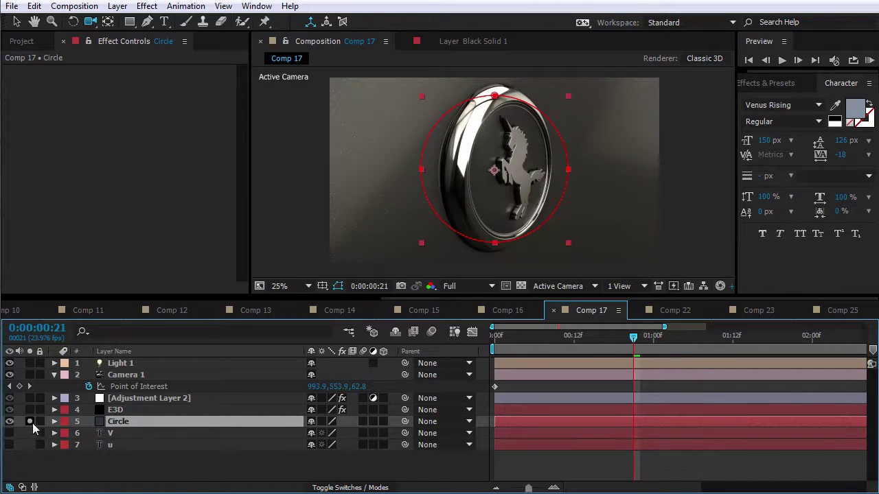
pyautogui.click(30, 421)
pyautogui.click(30, 421)
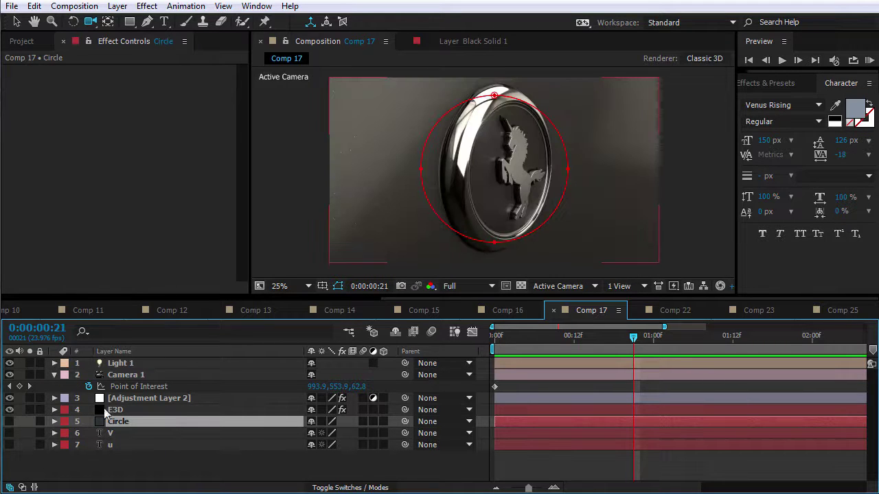
# - Examine which layers the E3D layer's Element effect uses as its custom text and mask paths
pyautogui.click(123, 410)
pyautogui.click(20, 220)
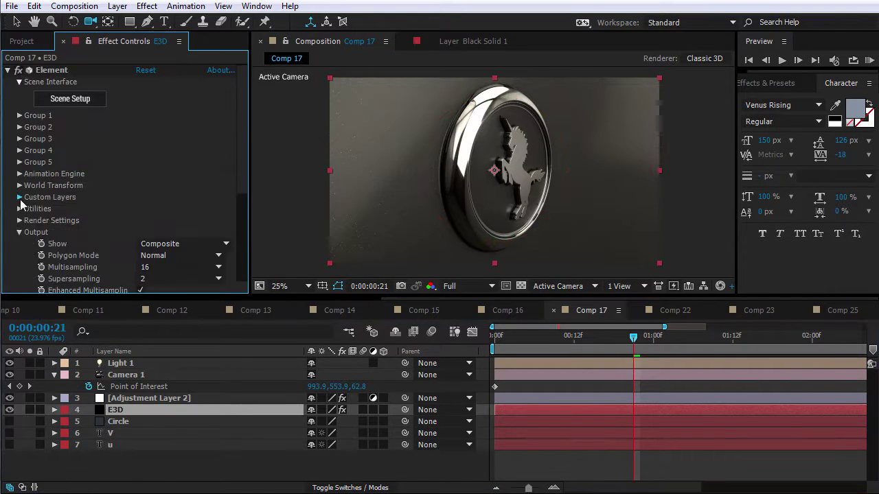
pyautogui.click(19, 197)
pyautogui.click(30, 209)
pyautogui.scroll(-3, 74, 216)
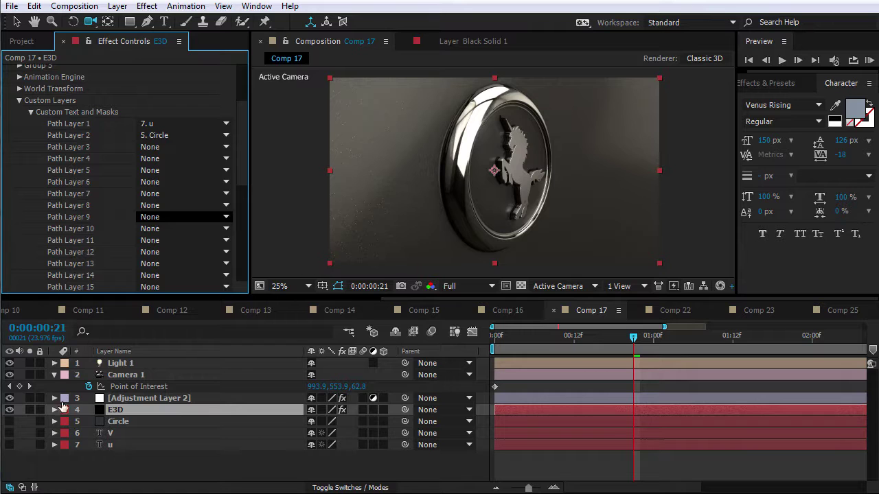
# - Make the u text layer visible and solo it to view its Imaginary Forces glyph alone
pyautogui.click(9, 445)
pyautogui.click(113, 444)
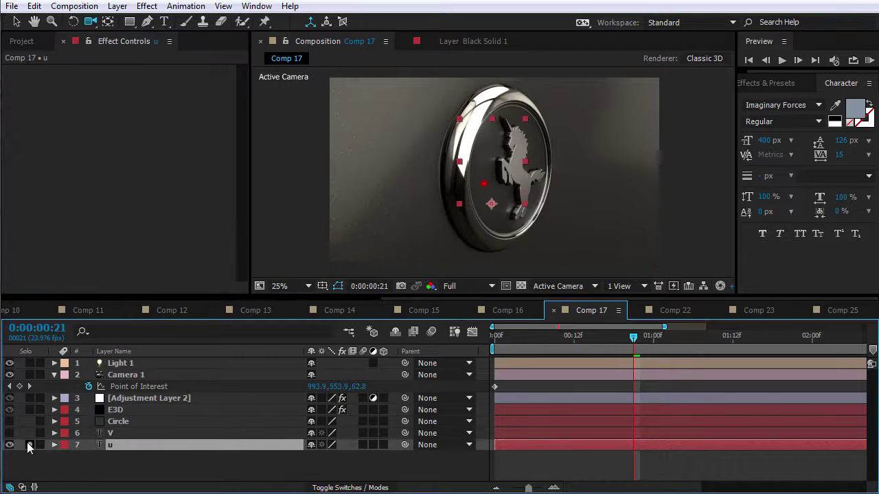
pyautogui.click(29, 445)
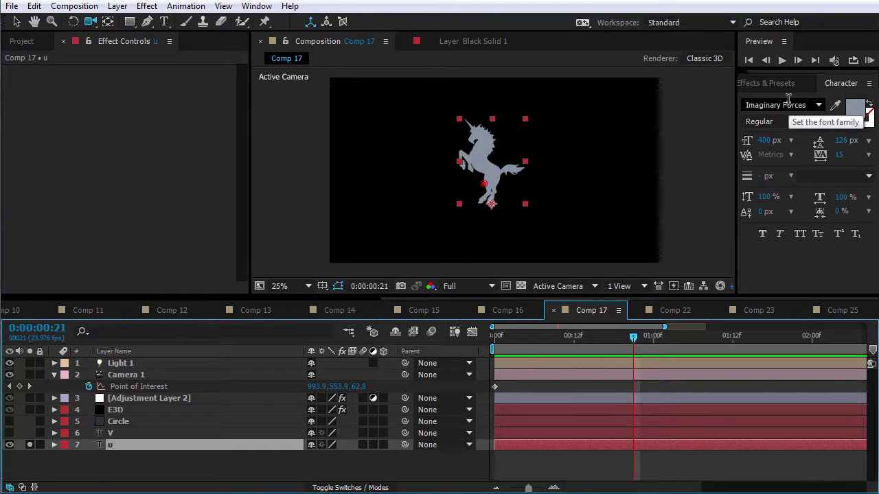
# - Try the character "e" in place of the unicorn glyph, undo it, and unsolo and hide the text layer
pyautogui.doubleClick(487, 161)
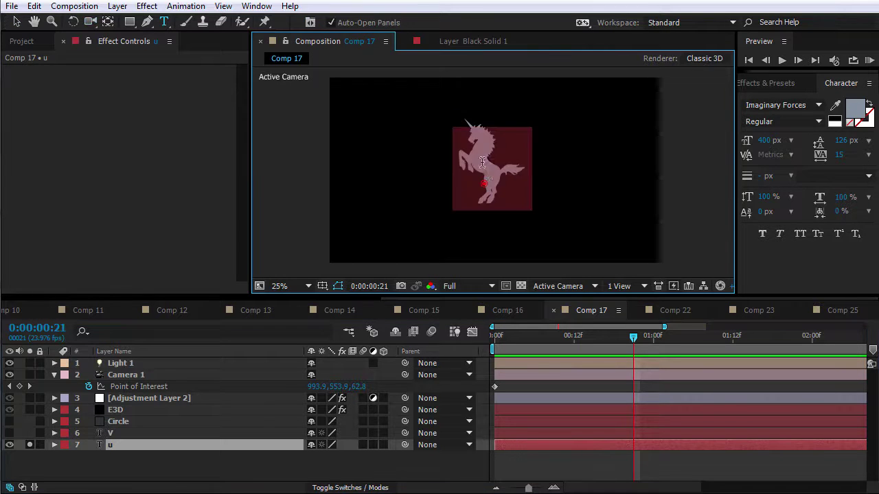
pyautogui.write('e')
pyautogui.click(10, 24)
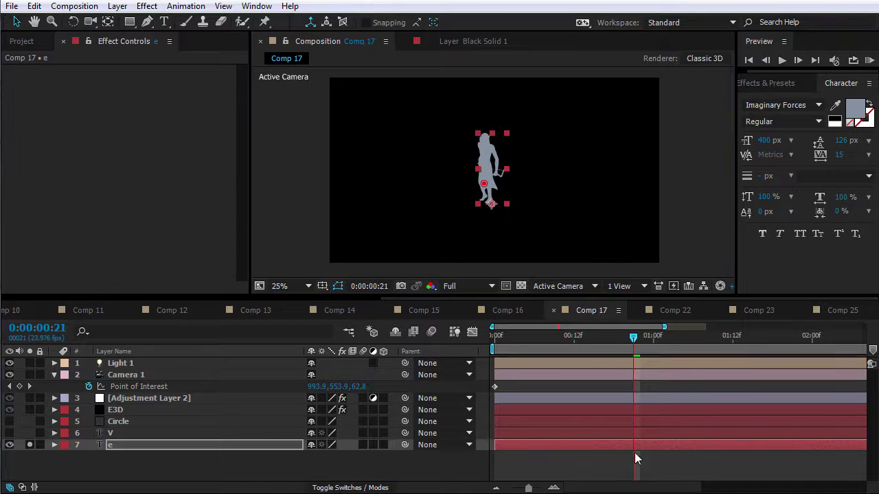
pyautogui.hotkey('ctrl', 'z')
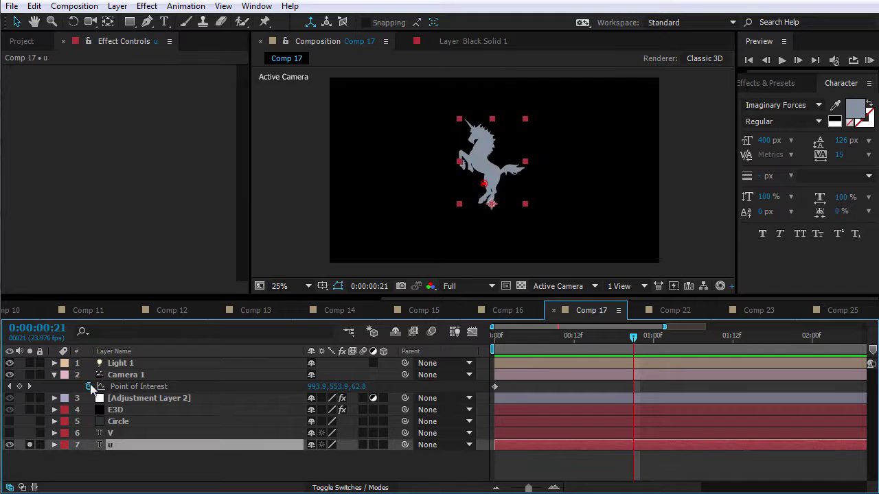
pyautogui.click(30, 445)
pyautogui.click(9, 445)
# - Open the E3D layer's Element scene and collapse the Plane Model and the Extrusion Model below it
pyautogui.click(113, 410)
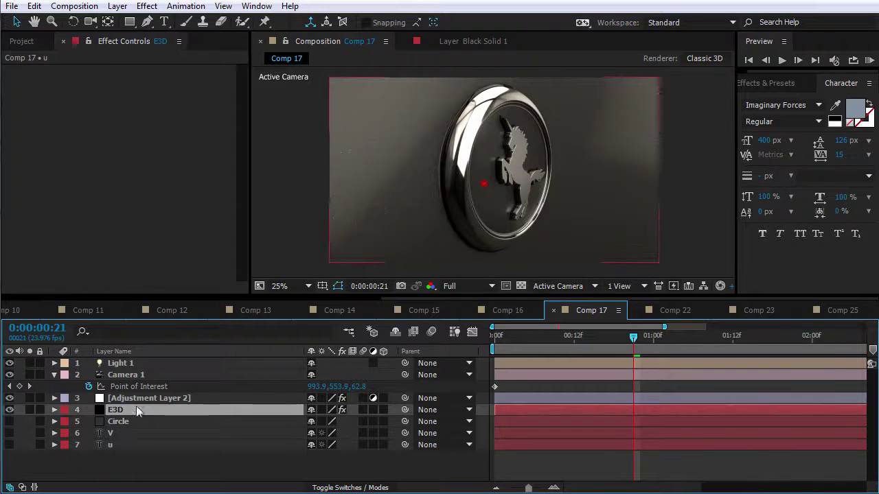
pyautogui.click(65, 100)
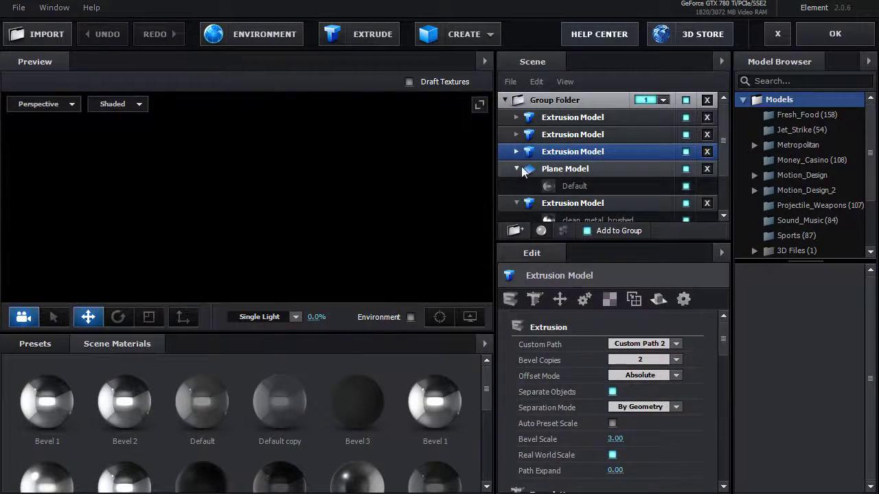
pyautogui.click(518, 169)
pyautogui.click(518, 186)
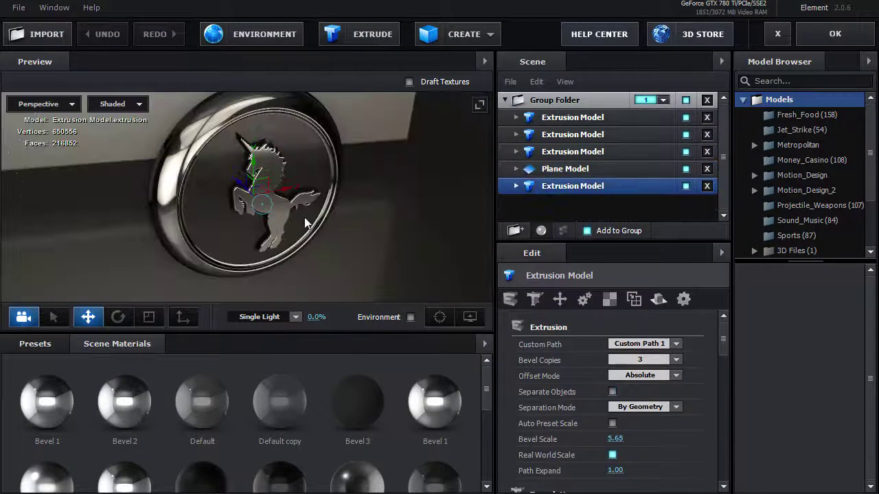
# - Collapse the finished badge's group folder and clear the scene selection
pyautogui.moveTo(305, 217); pyautogui.dragTo(214, 186)
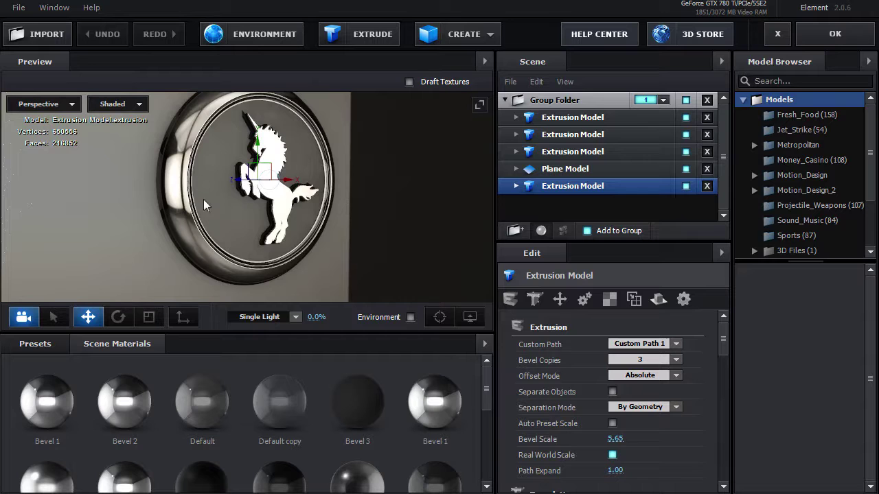
pyautogui.moveTo(191, 114); pyautogui.dragTo(337, 214)
pyautogui.click(505, 100)
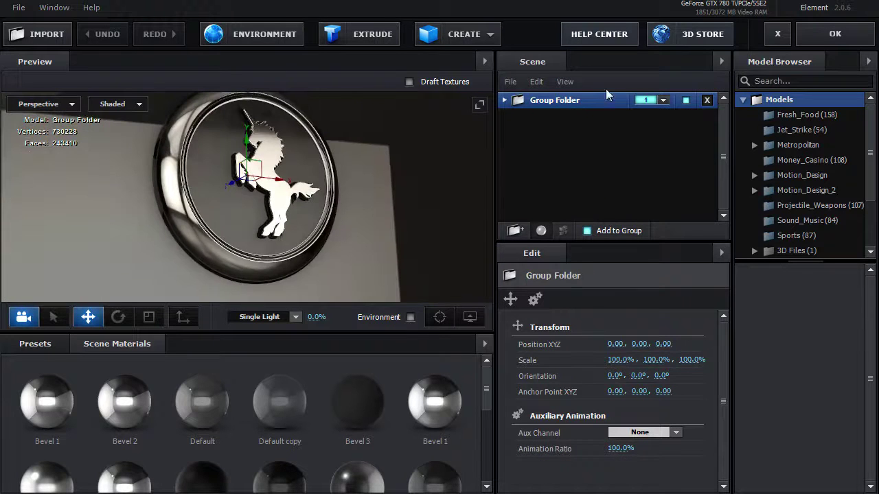
pyautogui.click(547, 149)
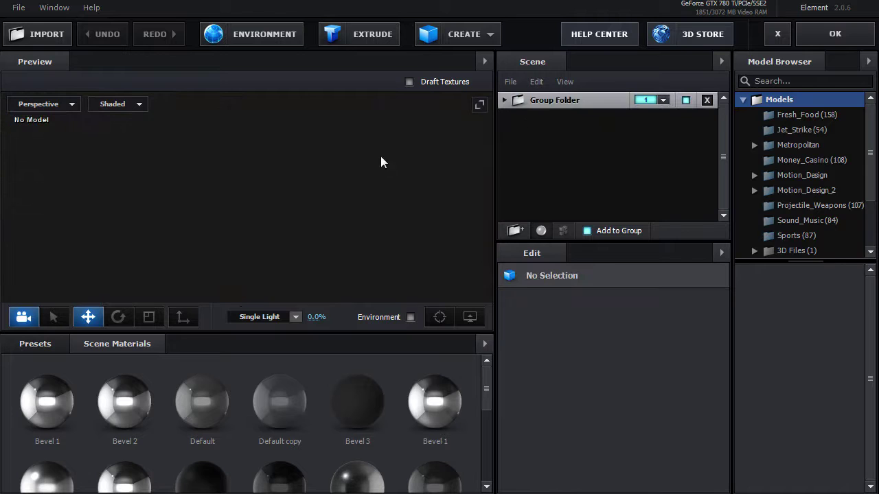
# - Extrude the unicorn glyph and add a second extrusion that uses Custom Path 2 for a round disc
pyautogui.click(362, 37)
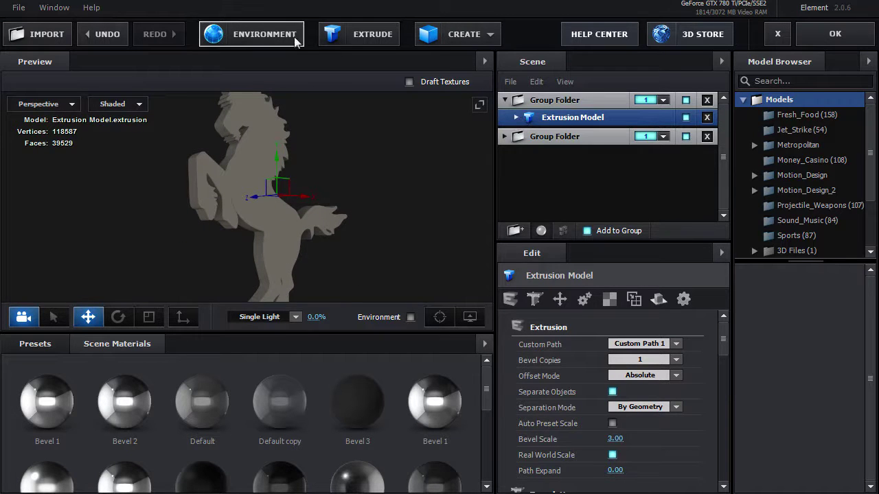
pyautogui.click(356, 40)
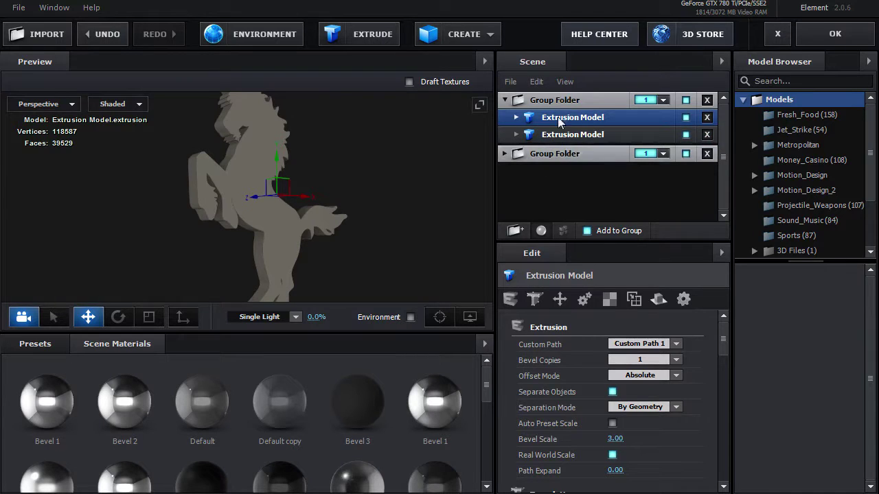
pyautogui.click(639, 344)
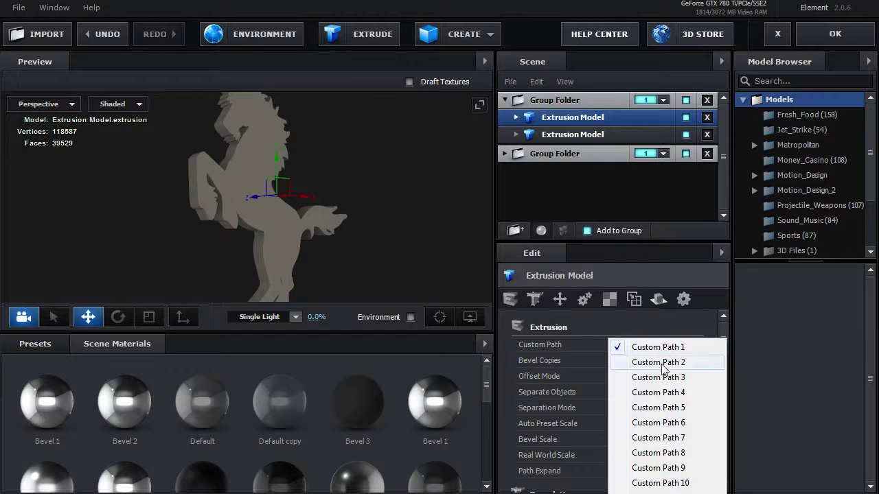
pyautogui.click(658, 363)
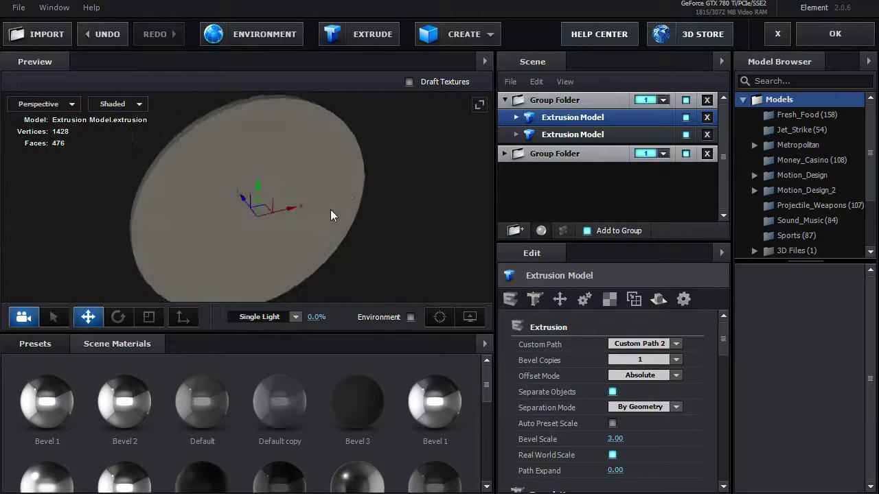
pyautogui.moveTo(330, 210); pyautogui.dragTo(181, 137)
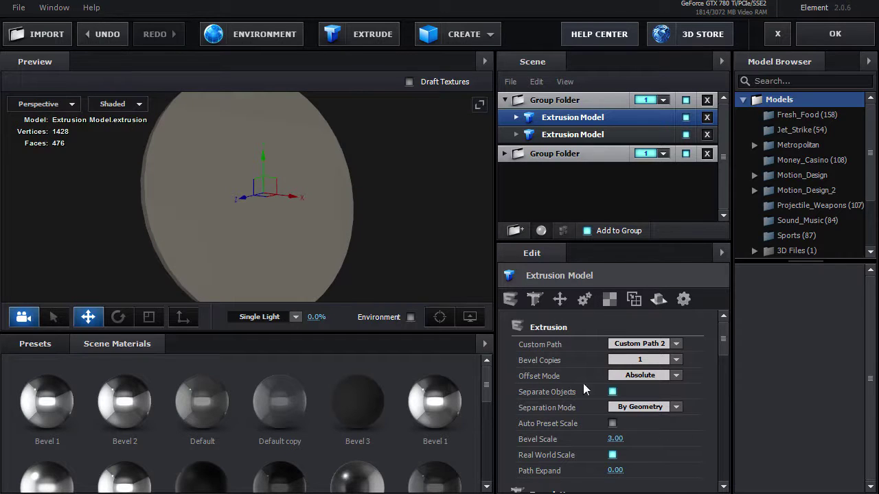
# - Set the disc extrusion's path resolution to Extreme
pyautogui.scroll(-4, 580, 394)
pyautogui.click(640, 367)
pyautogui.click(635, 431)
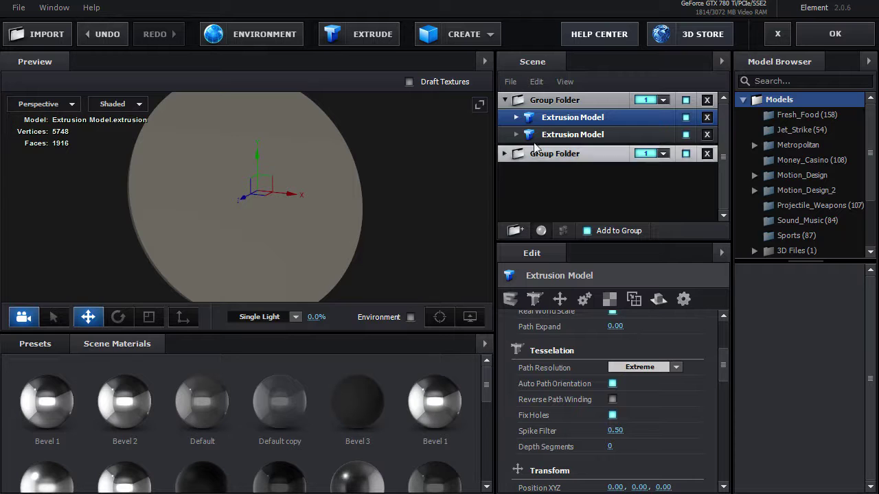
# - Turn the disc into a ring by enabling the Bevel Outline on its Bevel 1 with an outline width of 7.28
pyautogui.click(516, 118)
pyautogui.click(576, 136)
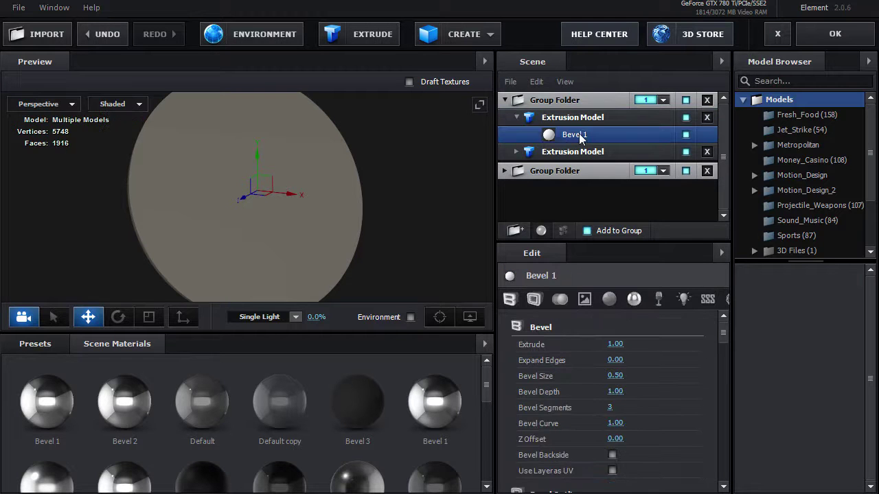
pyautogui.scroll(-2, 636, 422)
pyautogui.scroll(-2, 574, 475)
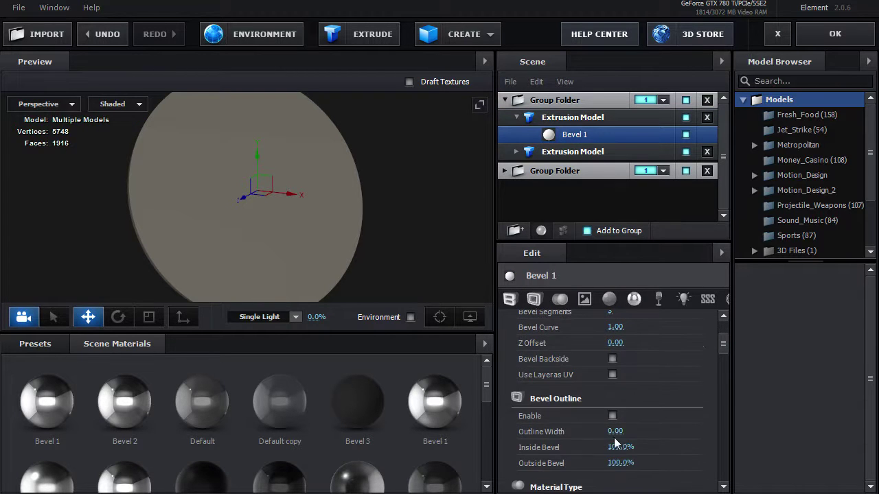
pyautogui.click(612, 416)
pyautogui.moveTo(353, 200); pyautogui.dragTo(366, 191)
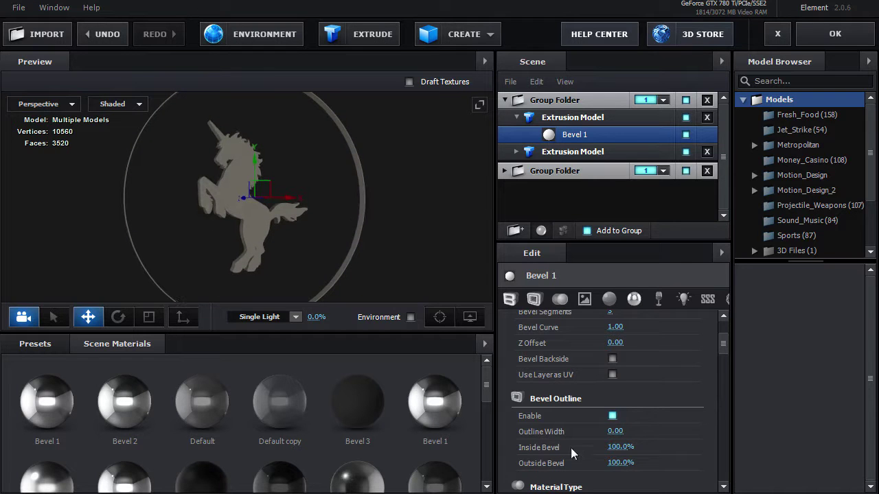
pyautogui.moveTo(614, 431); pyautogui.dragTo(814, 418)
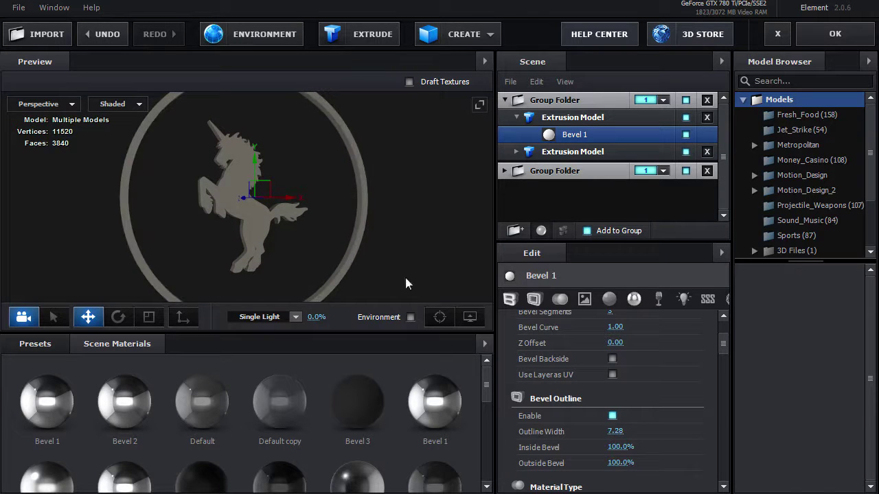
# - Apply the glossy Bevel 1 scene material to the ring and unicorn, and show the environment behind them
pyautogui.moveTo(404, 275); pyautogui.dragTo(342, 154)
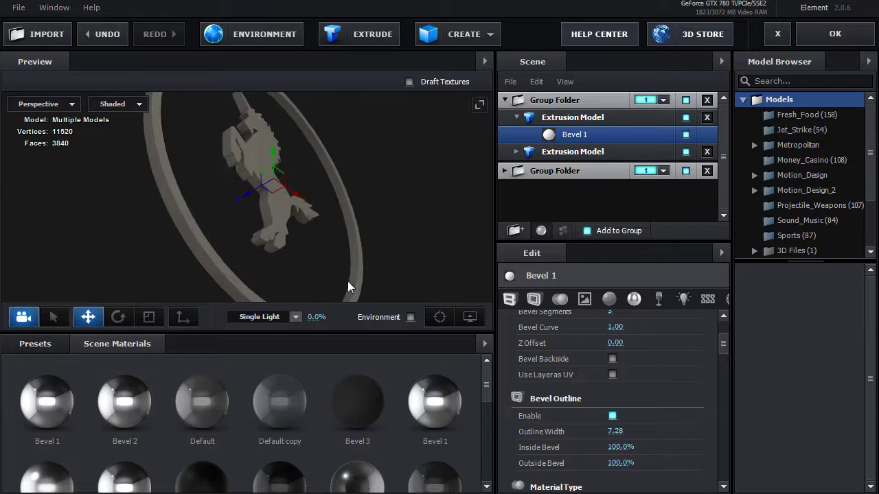
pyautogui.moveTo(347, 281); pyautogui.dragTo(450, 292)
pyautogui.moveTo(446, 412); pyautogui.dragTo(335, 245)
pyautogui.moveTo(435, 402); pyautogui.dragTo(401, 174)
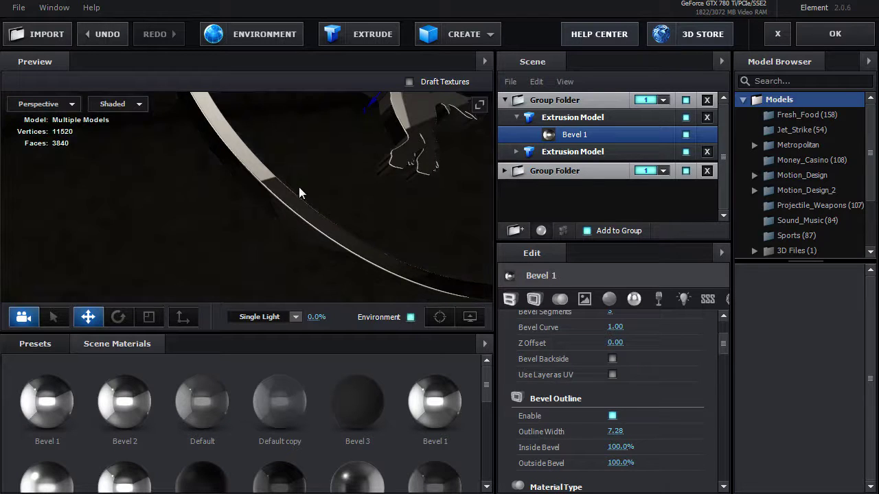
pyautogui.moveTo(299, 187); pyautogui.dragTo(360, 231)
pyautogui.moveTo(177, 239); pyautogui.dragTo(254, 173)
pyautogui.click(243, 175)
pyautogui.click(569, 136)
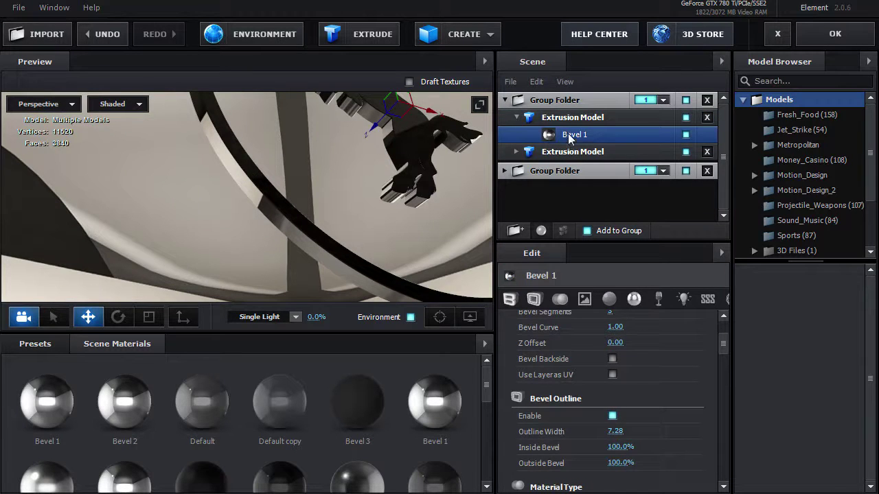
# - Increase the ring's bevel size, set its inside bevel to 15%, and hide the environment background
pyautogui.moveTo(718, 343); pyautogui.dragTo(722, 330)
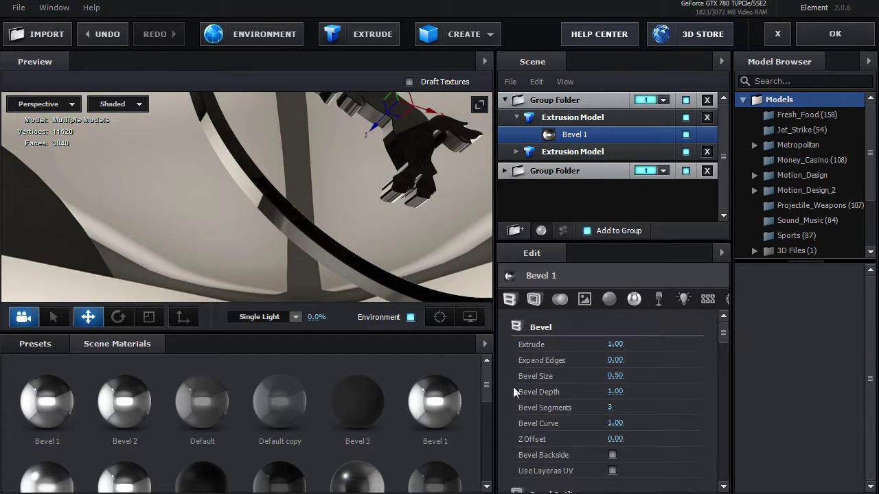
pyautogui.moveTo(615, 376); pyautogui.dragTo(651, 375)
pyautogui.moveTo(248, 165); pyautogui.dragTo(273, 219)
pyautogui.scroll(-3, 589, 386)
pyautogui.scroll(-3, 590, 387)
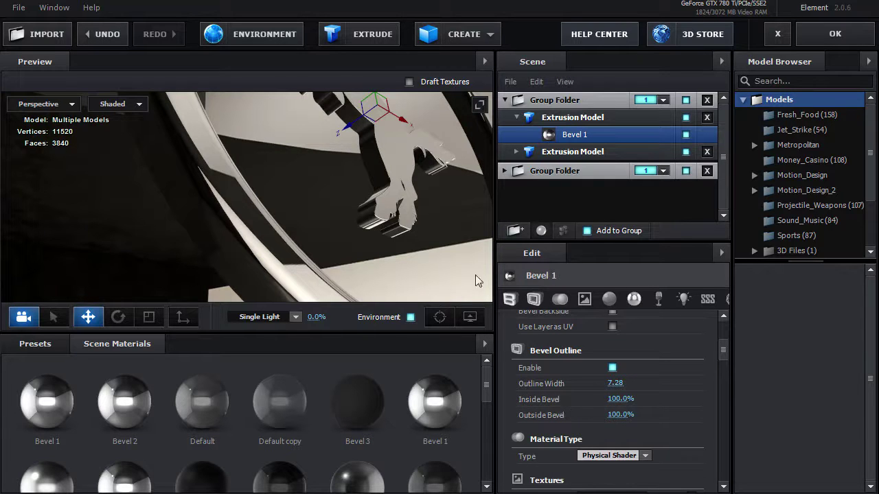
pyautogui.moveTo(335, 178); pyautogui.dragTo(296, 174)
pyautogui.moveTo(605, 398); pyautogui.dragTo(525, 403)
pyautogui.moveTo(233, 218); pyautogui.dragTo(257, 259)
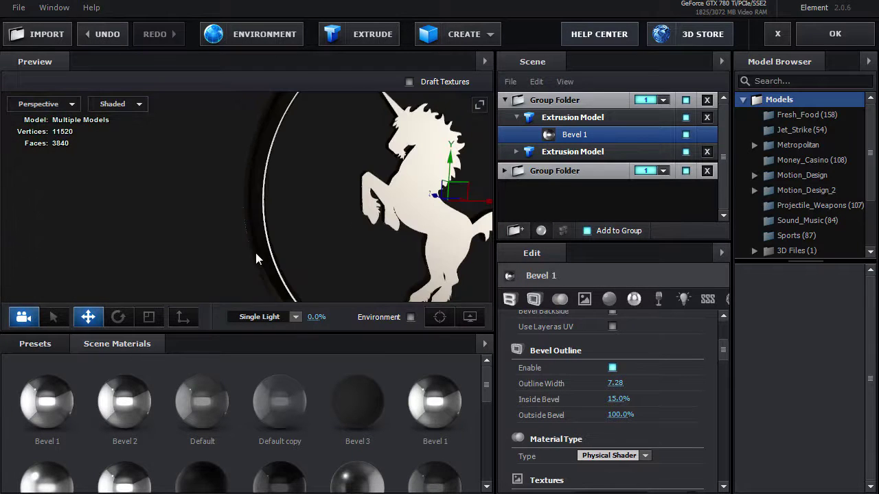
# - Reduce the glossiness of the ring's Bevel 1 material to 30% and inspect the bevel shape
pyautogui.click(560, 299)
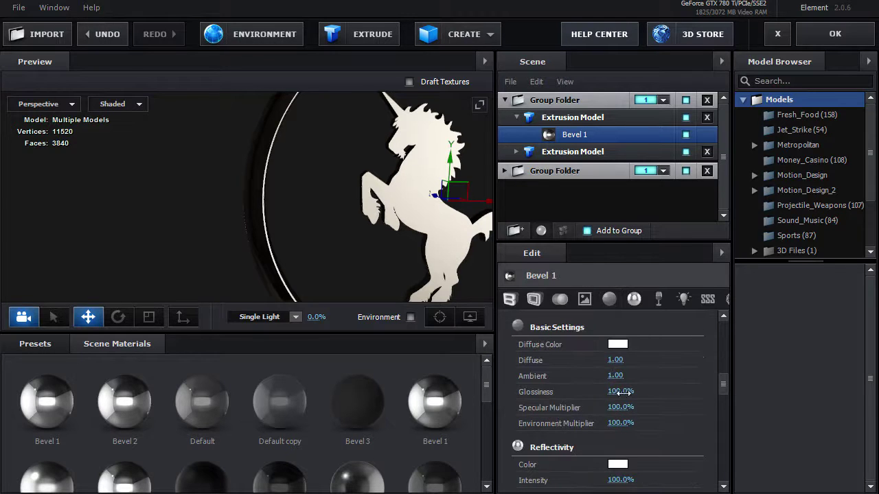
pyautogui.moveTo(619, 391); pyautogui.dragTo(571, 394)
pyautogui.moveTo(254, 199); pyautogui.dragTo(392, 236)
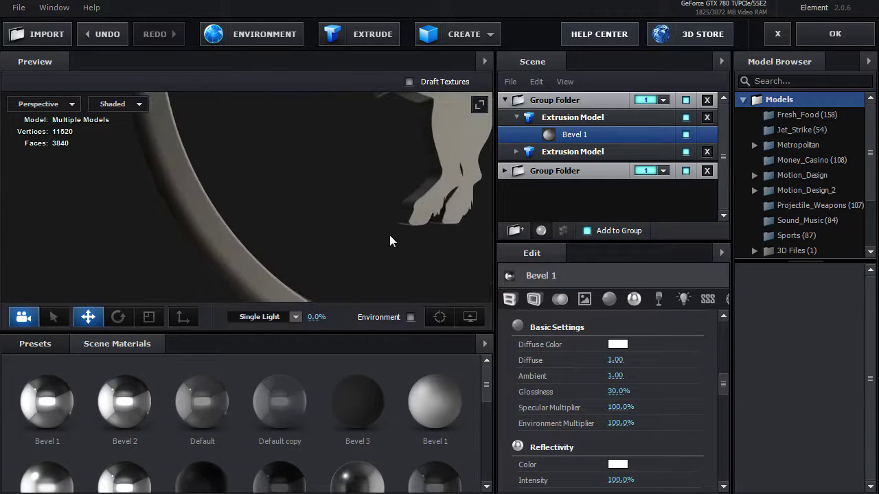
# - Set the ring's Bevel Outline to an inside bevel of 5% and an outside bevel of 411%
pyautogui.click(533, 301)
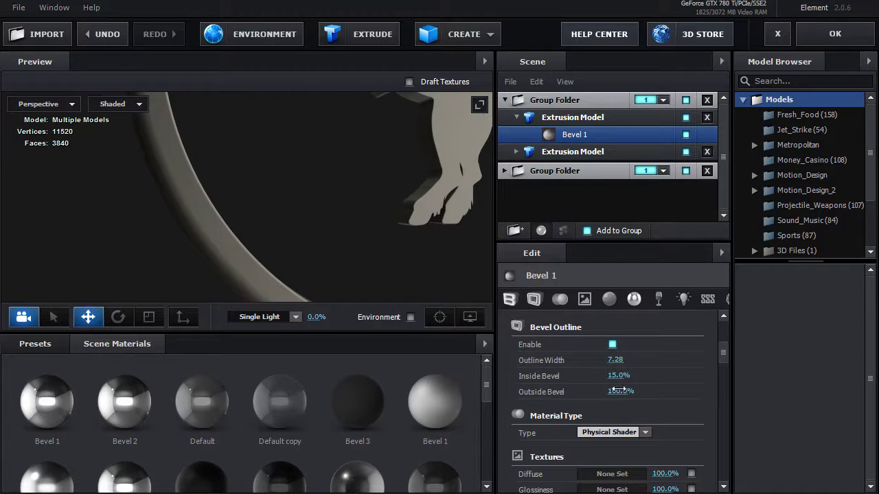
pyautogui.moveTo(641, 376); pyautogui.dragTo(658, 387)
pyautogui.moveTo(330, 204); pyautogui.dragTo(254, 202)
pyautogui.moveTo(614, 391); pyautogui.dragTo(817, 385)
pyautogui.moveTo(288, 200); pyautogui.dragTo(172, 226)
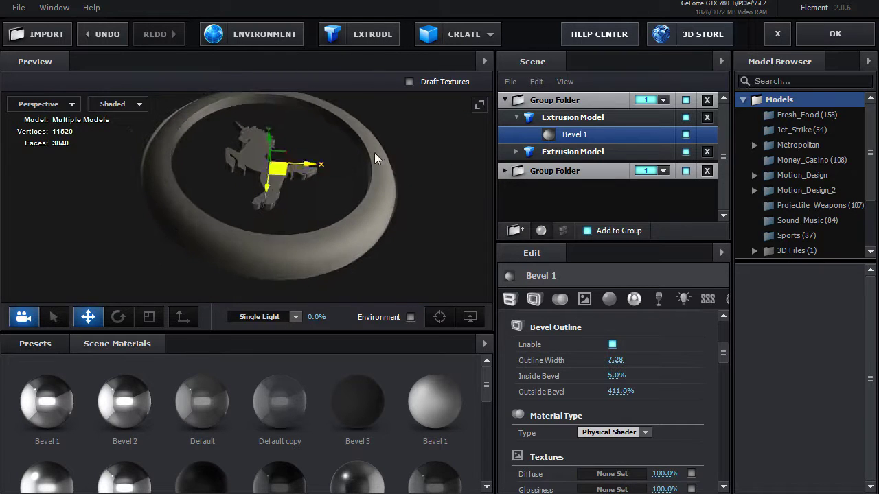
# - Add another extrusion using Custom Path 2 as the badge's backing disc and shift it along the Z axis
pyautogui.click(352, 38)
pyautogui.scroll(5, 615, 349)
pyautogui.click(616, 348)
pyautogui.click(642, 363)
pyautogui.moveTo(380, 236); pyautogui.dragTo(250, 258)
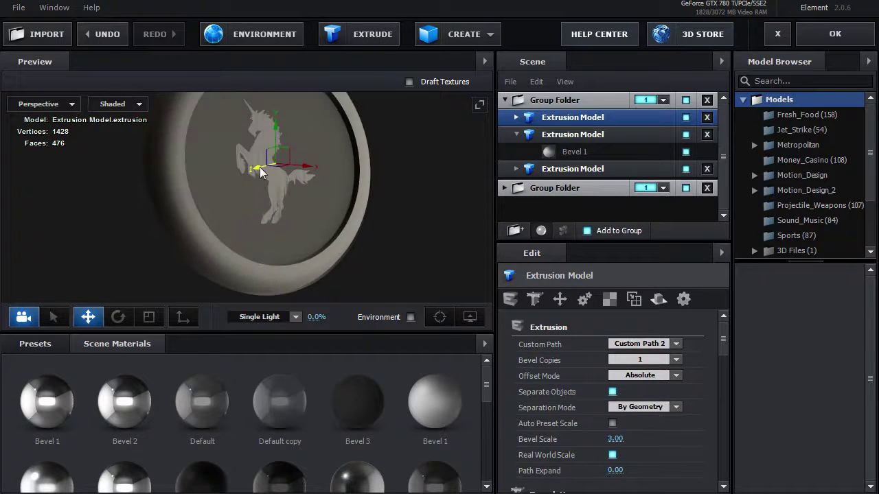
pyautogui.moveTo(259, 168); pyautogui.dragTo(250, 171)
pyautogui.moveTo(256, 229)
pyautogui.mouseDown()
pyautogui.moveTo(248, 211)
pyautogui.moveTo(250, 230)
pyautogui.mouseUp()
# - Apply the reflective Bevel 2 scene material to the backing disc, the ring and the unicorn
pyautogui.moveTo(127, 398); pyautogui.dragTo(237, 165)
pyautogui.moveTo(236, 208); pyautogui.dragTo(272, 259)
pyautogui.moveTo(211, 195); pyautogui.dragTo(214, 246)
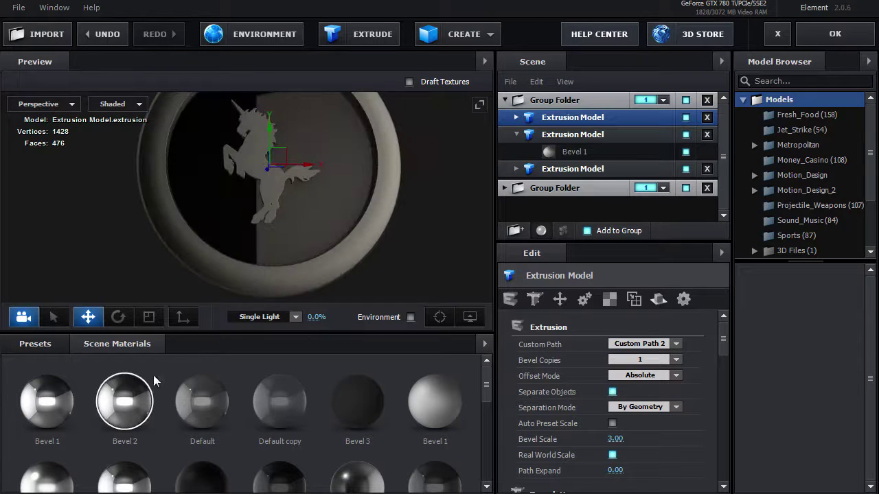
pyautogui.moveTo(124, 402); pyautogui.dragTo(172, 225)
pyautogui.moveTo(212, 254); pyautogui.dragTo(264, 241)
pyautogui.moveTo(136, 414); pyautogui.dragTo(274, 116)
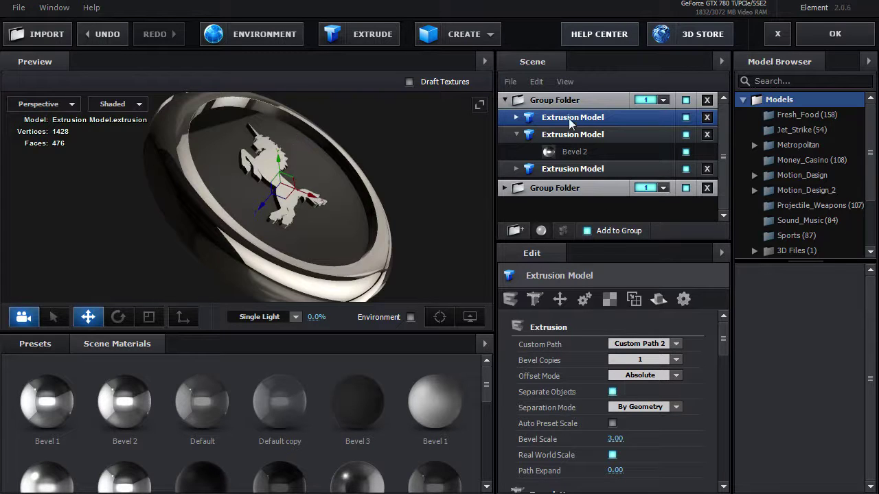
# - Set the backing disc's reflect mode to Mirror Surface
pyautogui.click(658, 300)
pyautogui.click(640, 346)
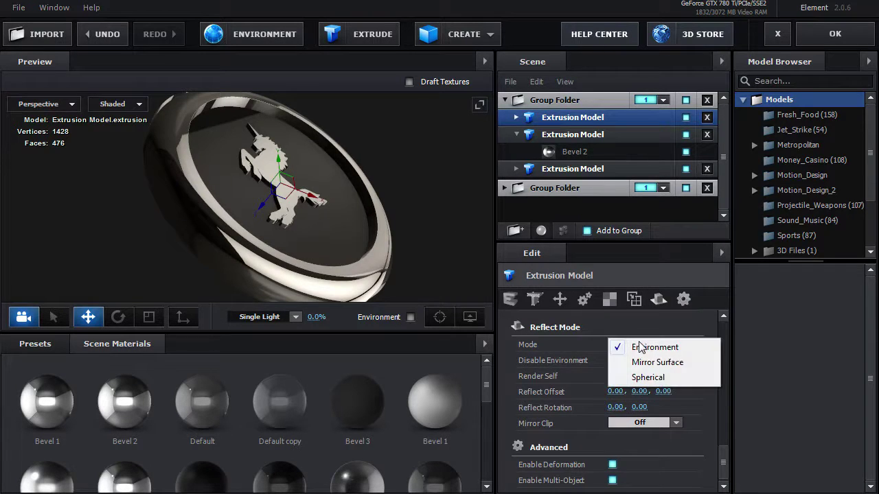
pyautogui.click(654, 363)
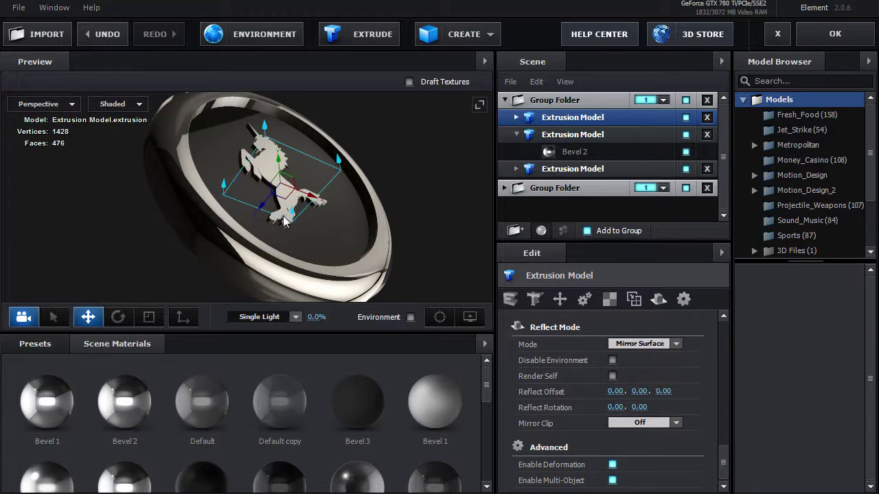
pyautogui.moveTo(299, 223); pyautogui.dragTo(371, 290)
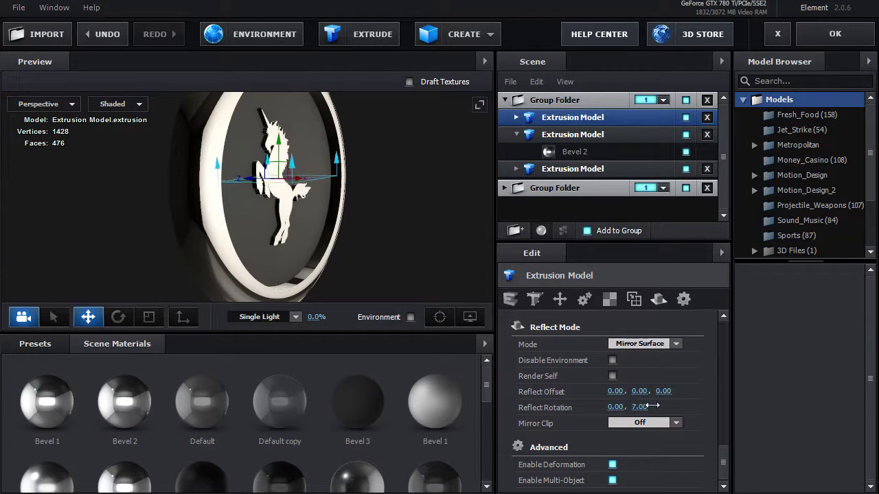
# - Rotate the backing disc's mirror plane to face along the disc, with a reflect rotation of 270, 0
pyautogui.moveTo(653, 406); pyautogui.dragTo(563, 415)
pyautogui.moveTo(292, 190); pyautogui.dragTo(273, 232)
pyautogui.moveTo(396, 176); pyautogui.dragTo(409, 211)
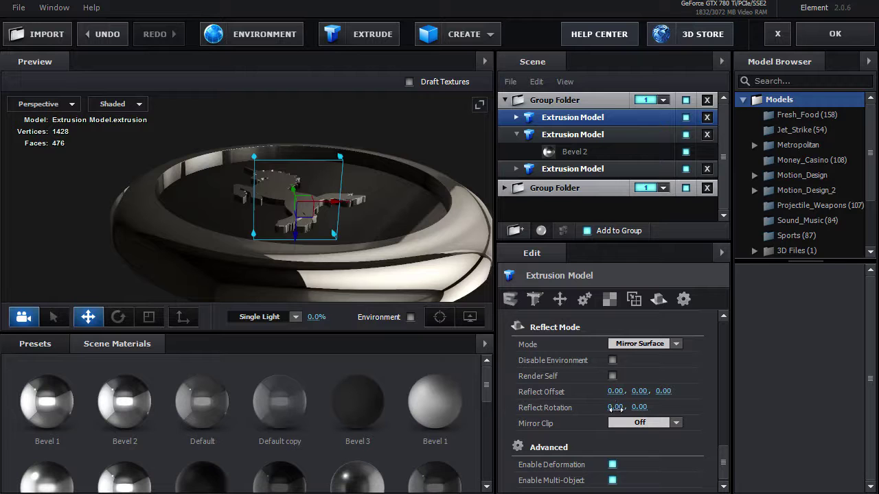
pyautogui.moveTo(590, 408); pyautogui.dragTo(813, 406)
pyautogui.moveTo(613, 407); pyautogui.dragTo(722, 397)
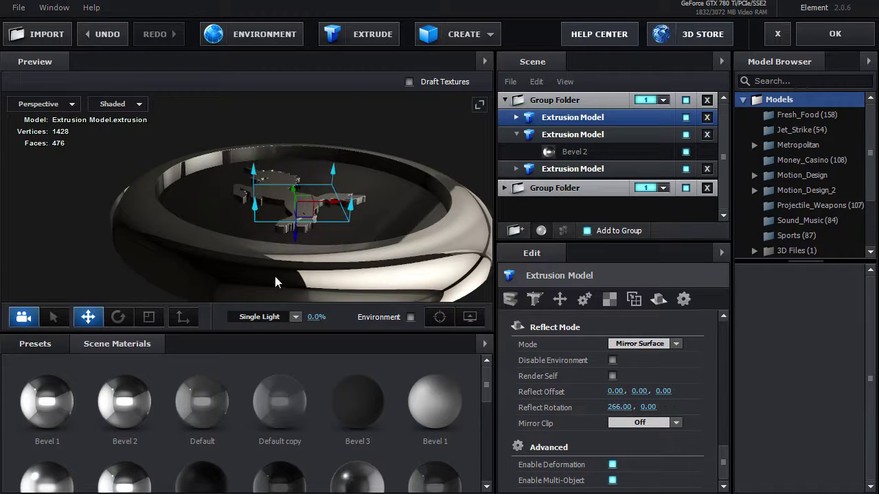
pyautogui.write('270')
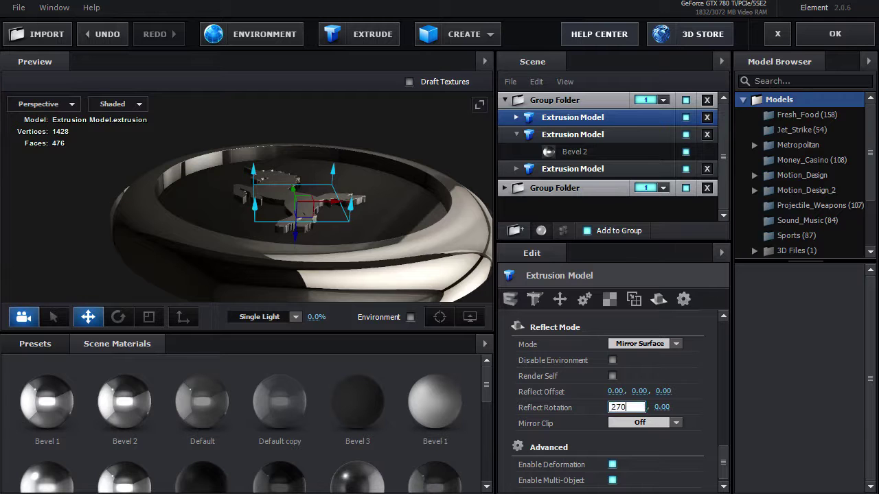
pyautogui.press('Return')
pyautogui.moveTo(224, 196); pyautogui.dragTo(167, 269)
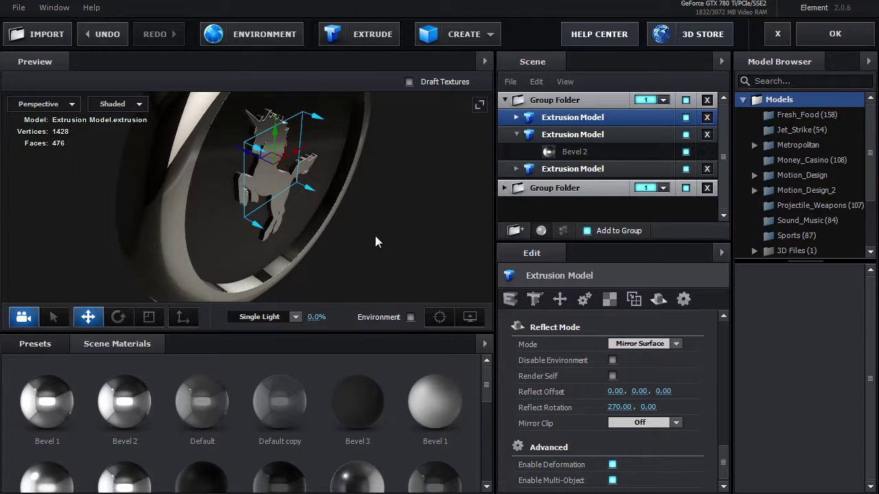
# - Hide the ring and unicorn extrusions and view the backing disc edge-on against its mirror plane
pyautogui.moveTo(286, 277); pyautogui.dragTo(292, 207)
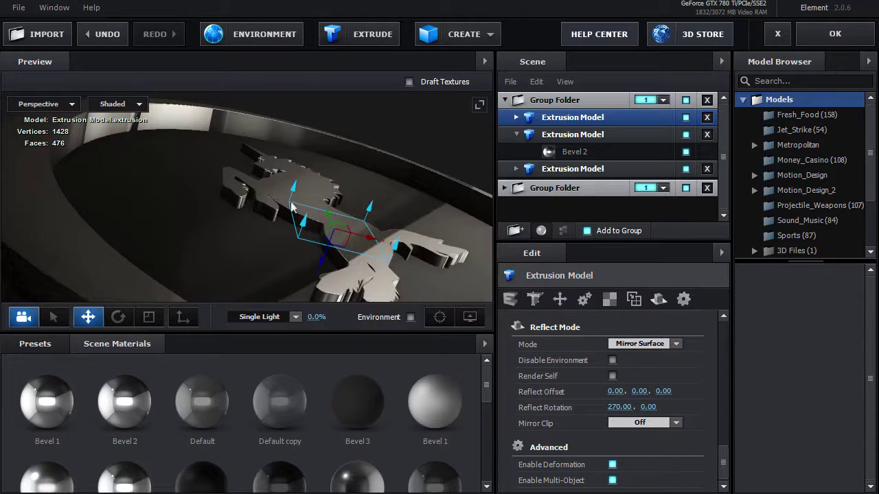
pyautogui.click(685, 118)
pyautogui.moveTo(460, 274); pyautogui.dragTo(341, 234)
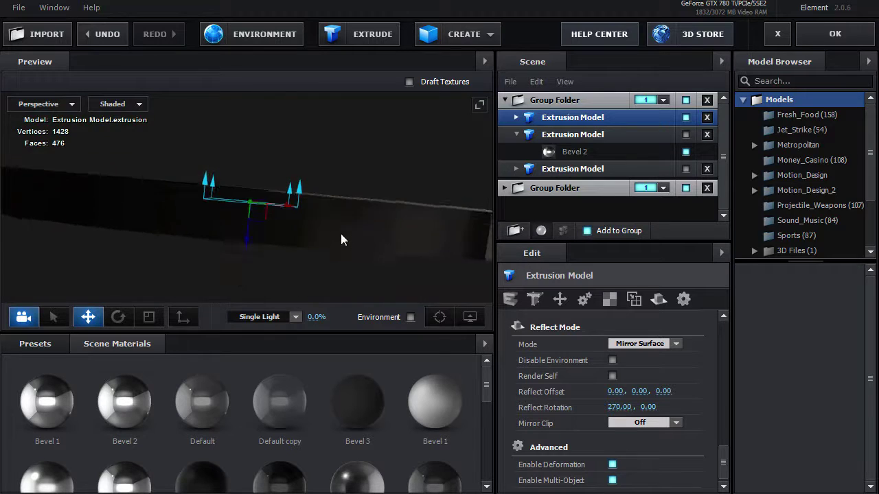
# - Shift the backing disc's mirror plane to the disc's face in the Left view, with a reflect offset of 0, 0, -0.03
pyautogui.click(60, 106)
pyautogui.click(37, 150)
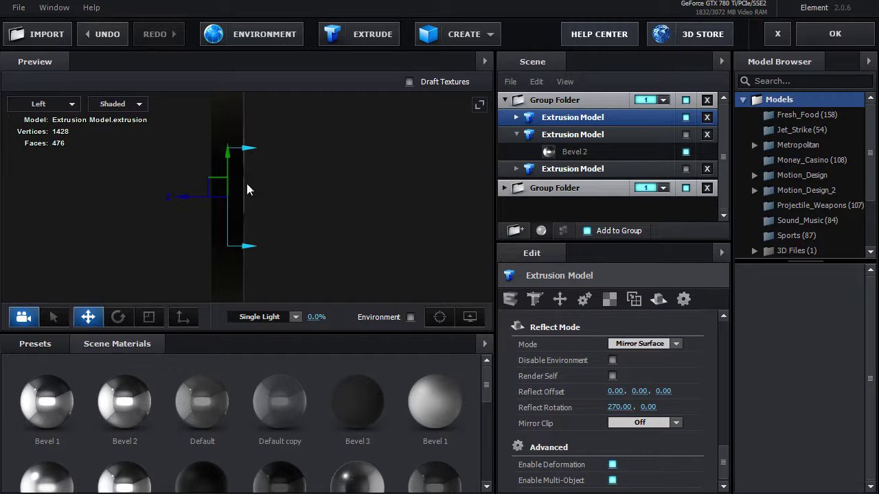
pyautogui.hotkey('ctrl', 'z')
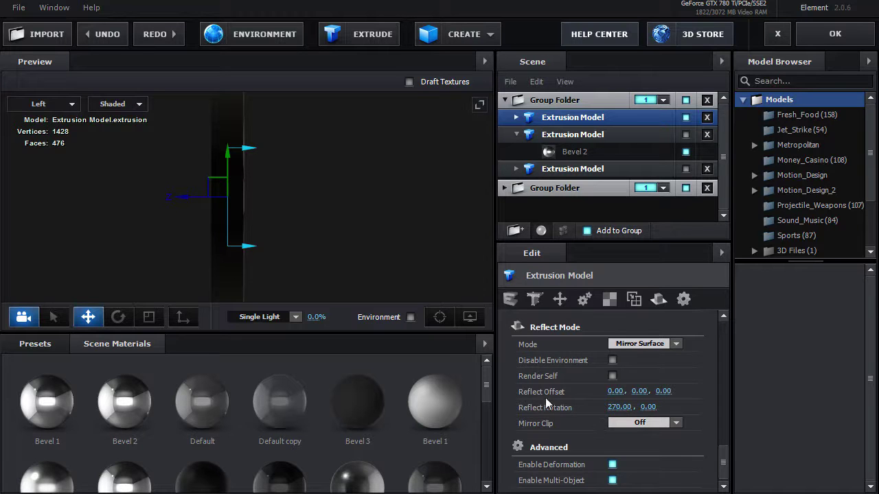
pyautogui.moveTo(662, 393); pyautogui.dragTo(650, 397)
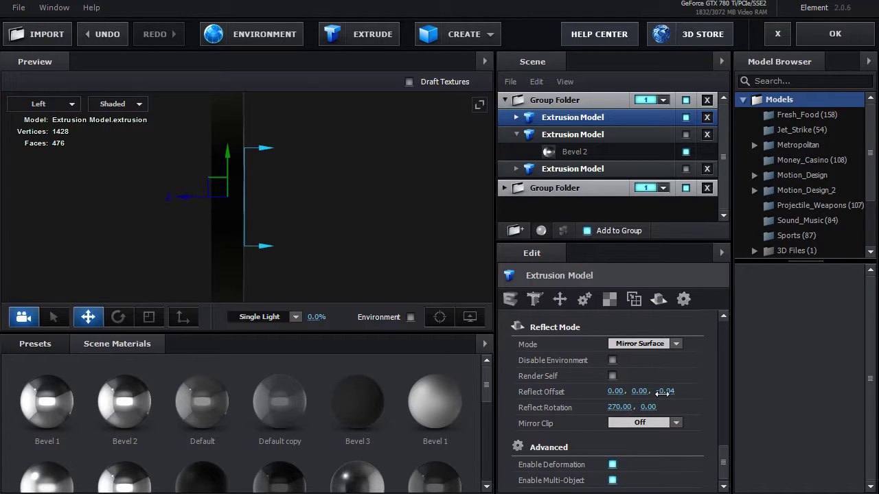
pyautogui.moveTo(662, 394); pyautogui.dragTo(664, 393)
# - Return to the Perspective view and show the ring and unicorn extrusions again
pyautogui.click(39, 103)
pyautogui.click(31, 107)
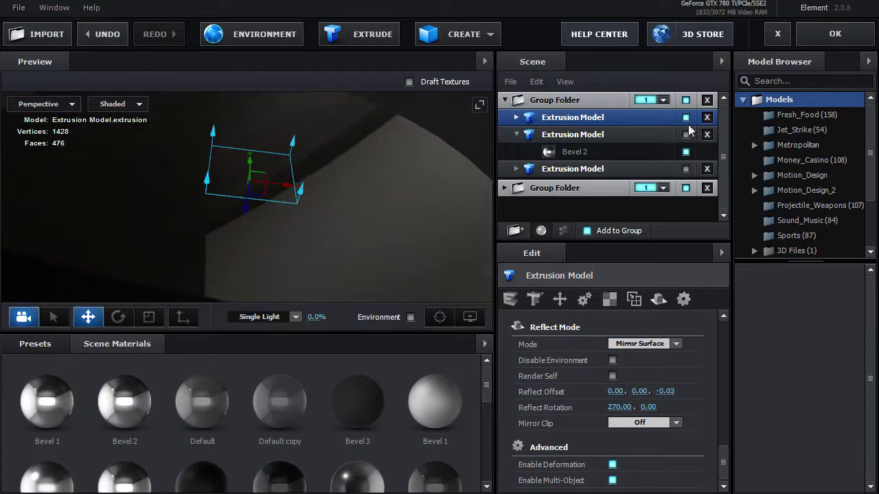
pyautogui.click(685, 135)
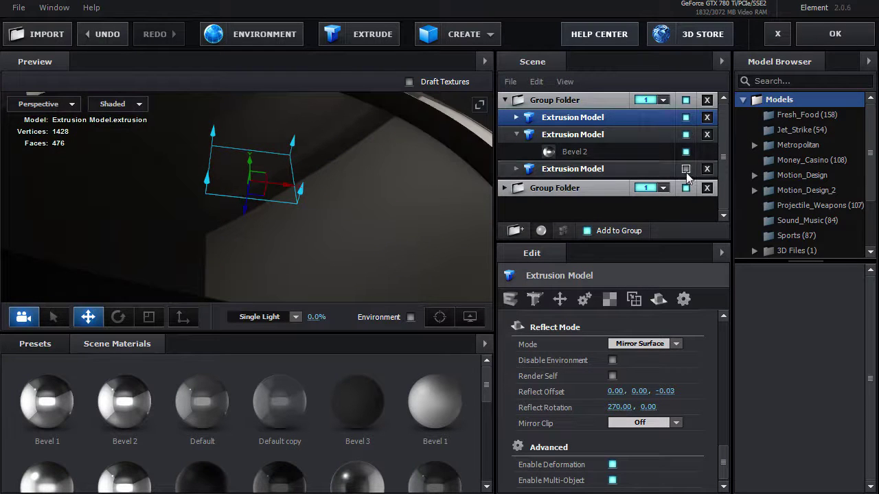
pyautogui.click(686, 169)
# - Enable reflections in the preview and examine the unicorn and ring mirrored in the backing disc from several angles
pyautogui.moveTo(358, 219); pyautogui.dragTo(255, 240)
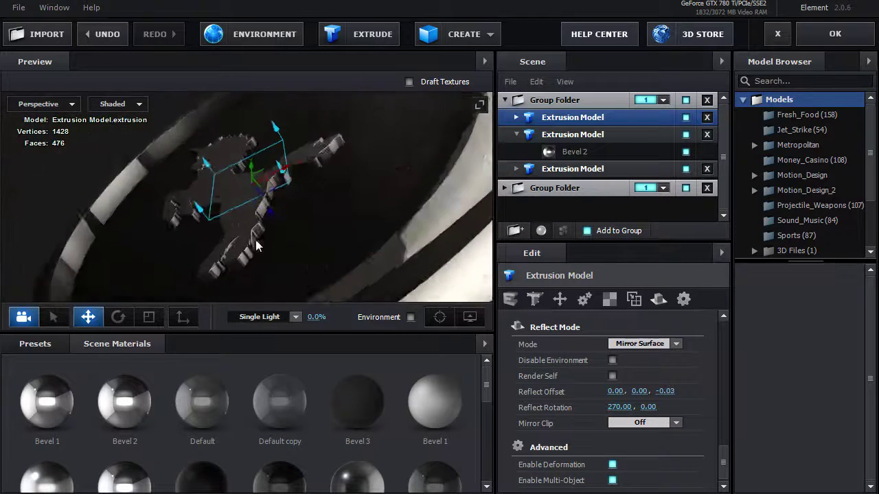
pyautogui.click(470, 317)
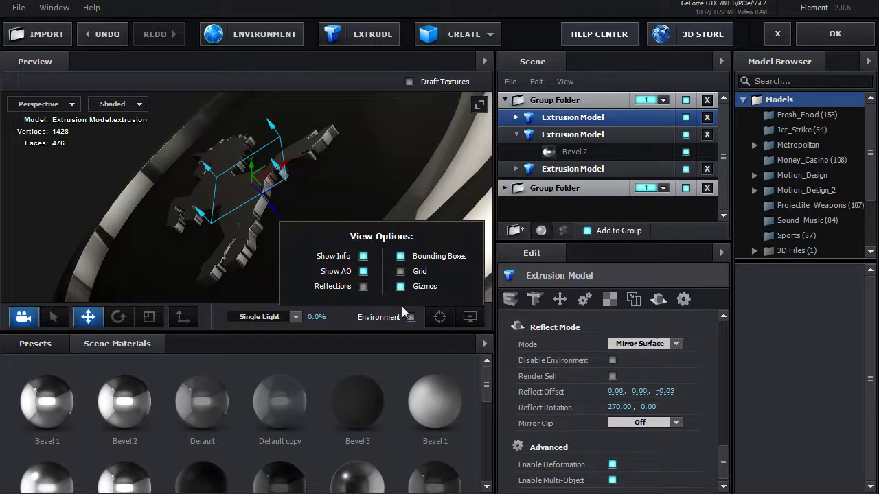
pyautogui.click(363, 286)
pyautogui.moveTo(127, 241); pyautogui.dragTo(365, 244)
pyautogui.moveTo(354, 204)
pyautogui.mouseDown()
pyautogui.moveTo(375, 195)
pyautogui.moveTo(368, 238)
pyautogui.moveTo(346, 252)
pyautogui.moveTo(233, 254)
pyautogui.moveTo(319, 273)
pyautogui.moveTo(330, 199)
pyautogui.moveTo(345, 213)
pyautogui.mouseUp()
pyautogui.scroll(-3, 345, 237)
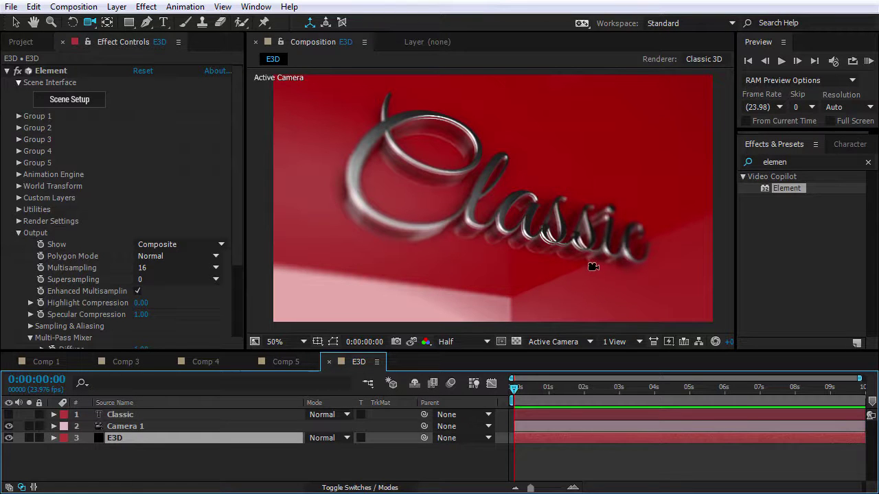
# - Orbit the camera around the chrome Classic title in the E3D composition
pyautogui.moveTo(629, 206); pyautogui.dragTo(599, 217)
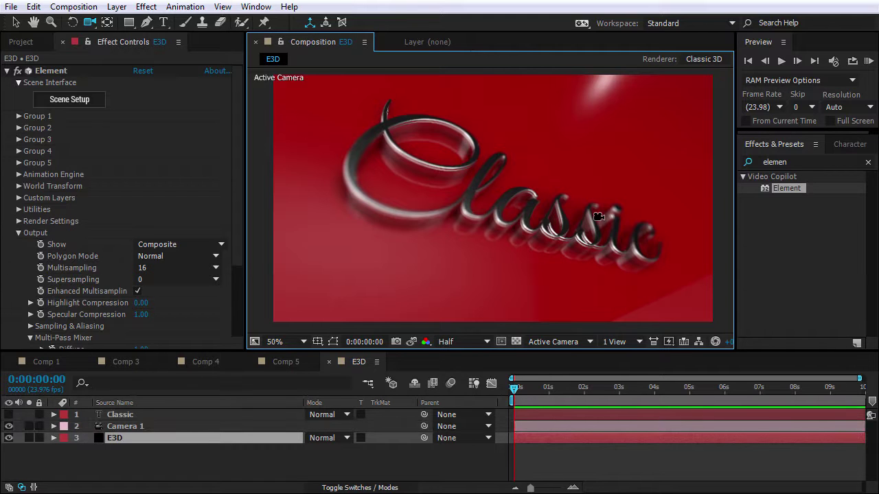